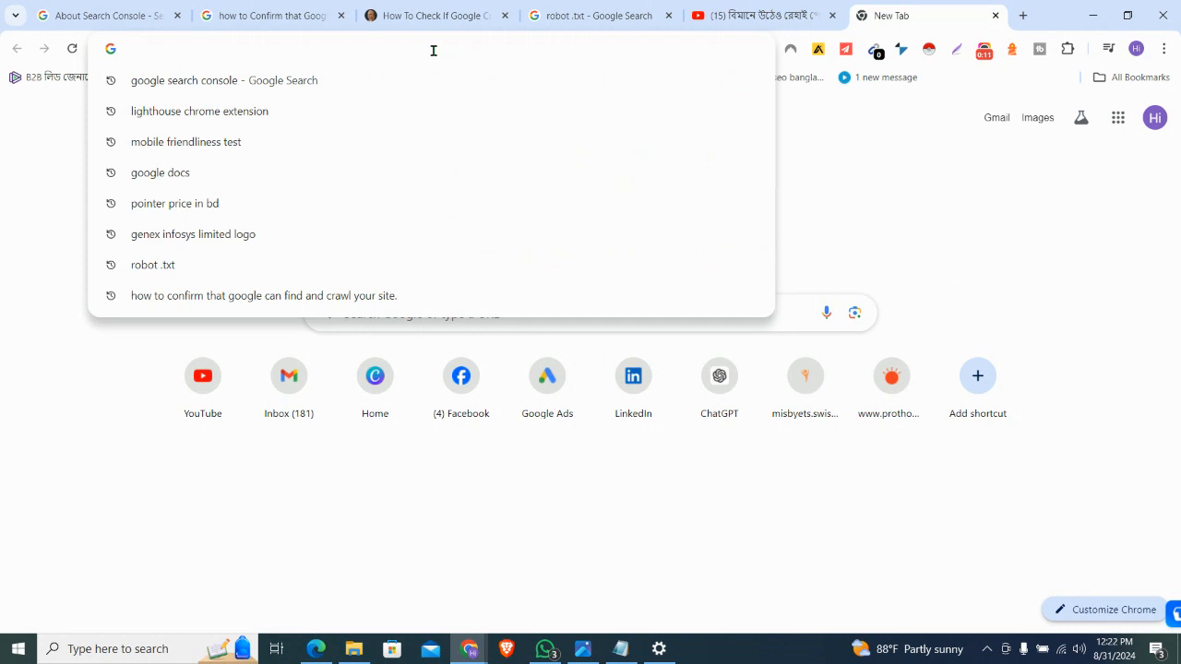
Search Google for 'google my business profile' in a new tab
type("google ")
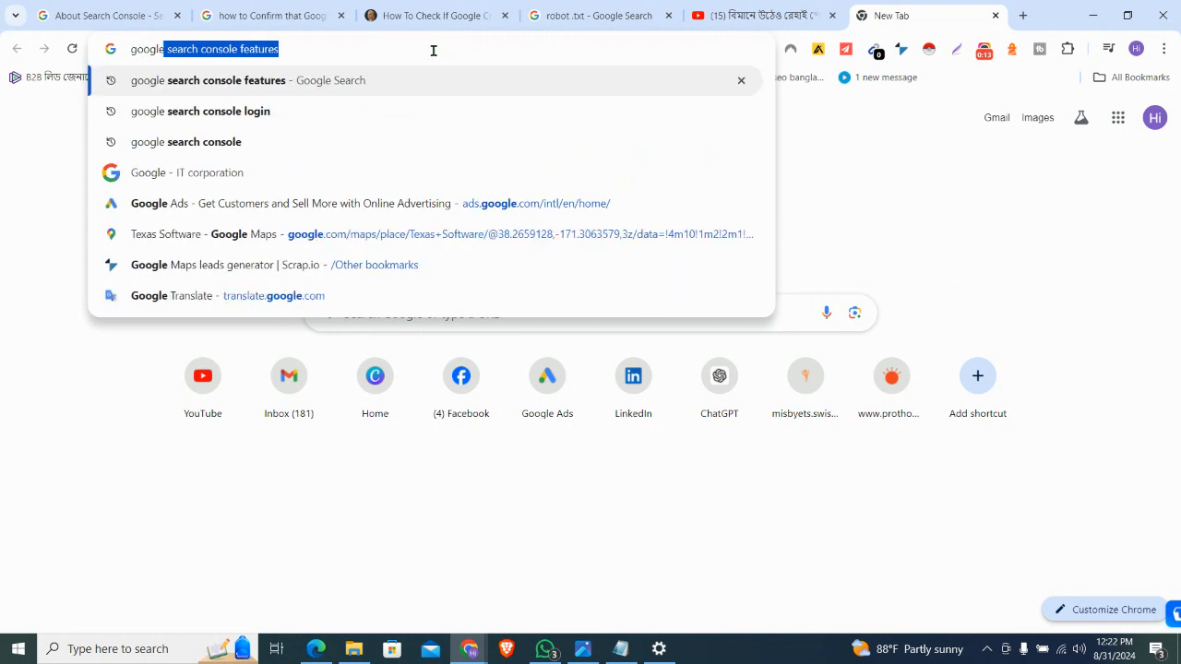
type("my busi")
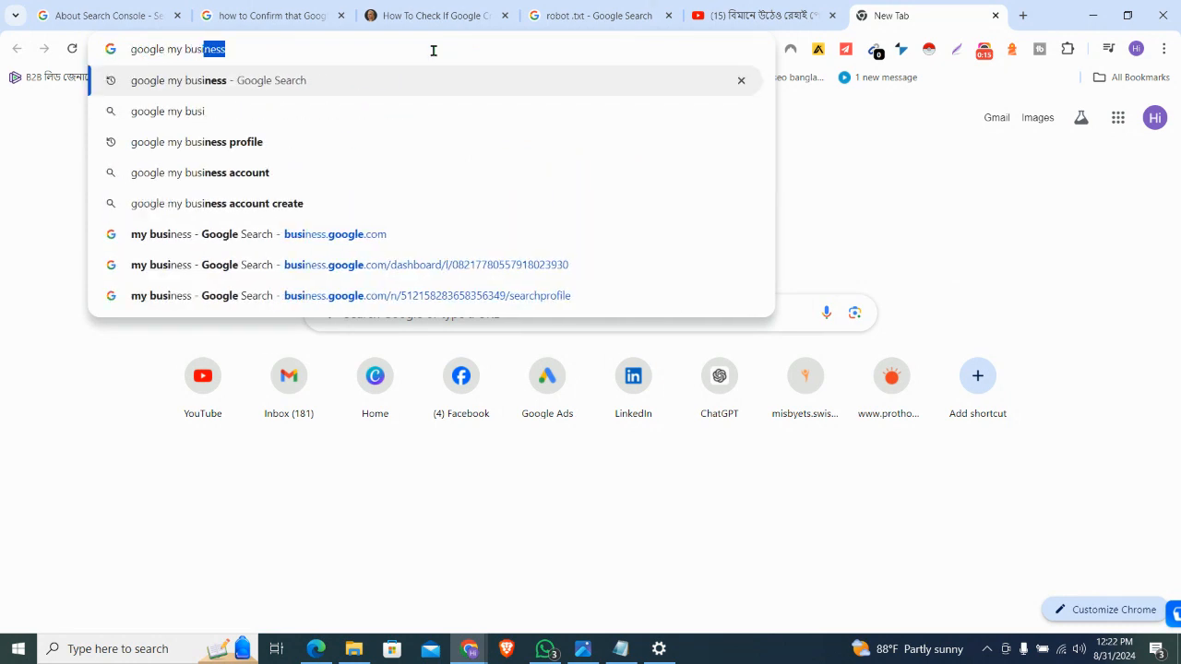
type("ness profile")
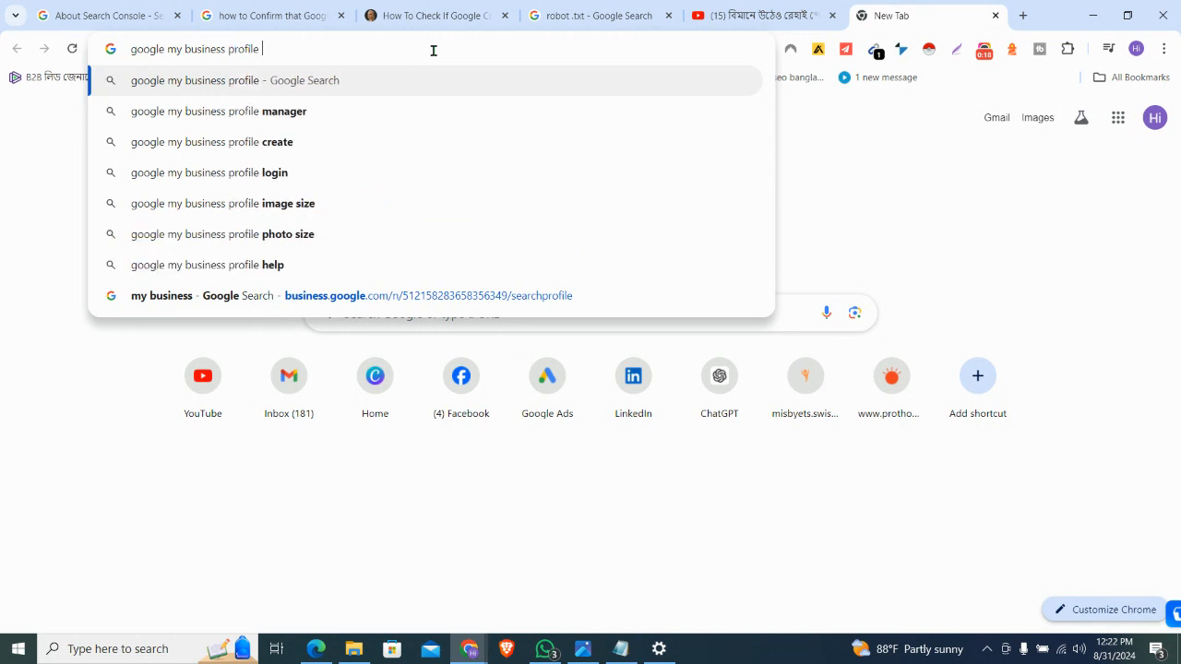
key("Return")
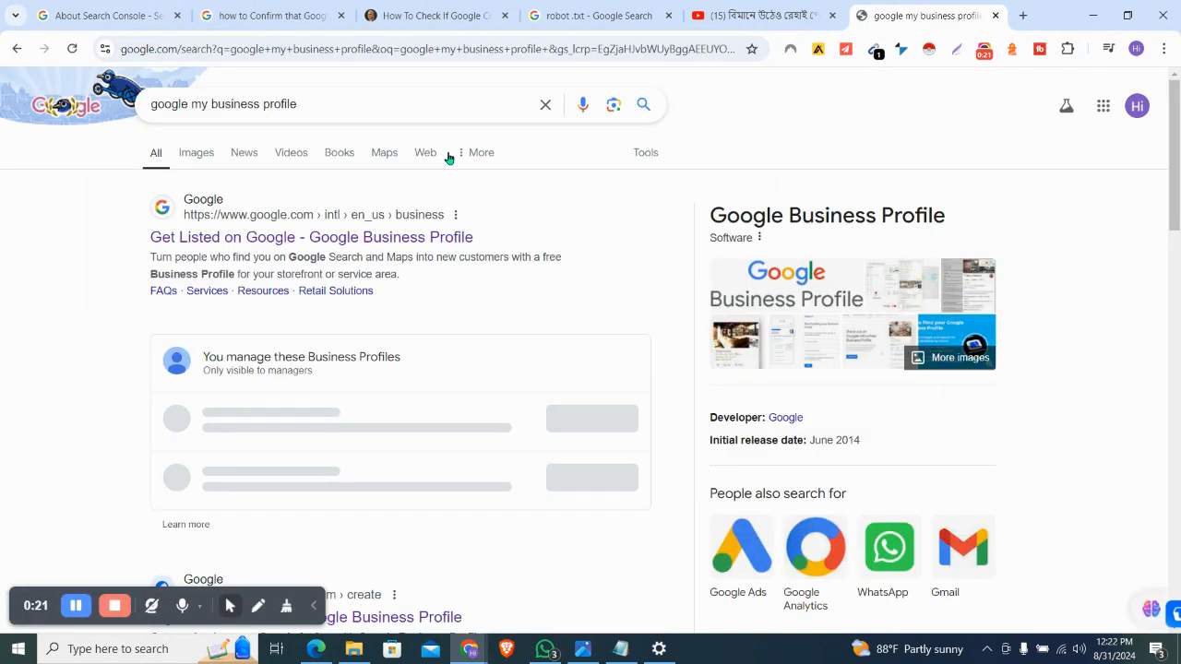
Browse the results, check the Get Listed on Google result details, and start a Lightshot capture
scroll(420, 383, "down", 3)
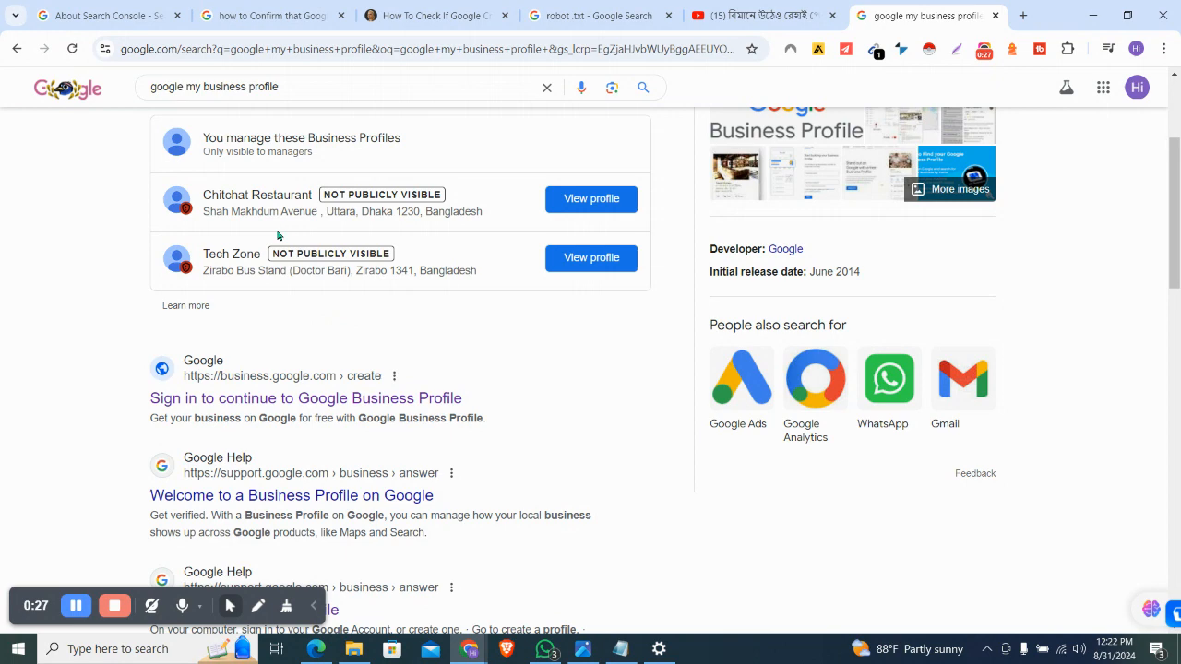
scroll(299, 277, "up", 1)
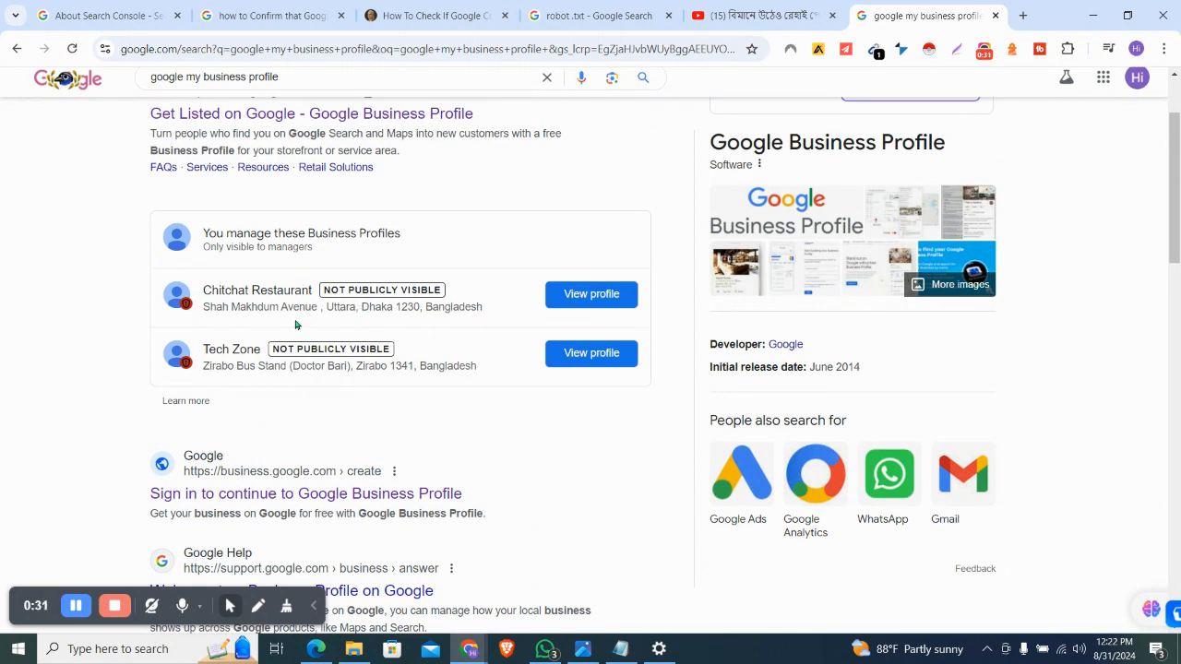
scroll(296, 325, "down", 2)
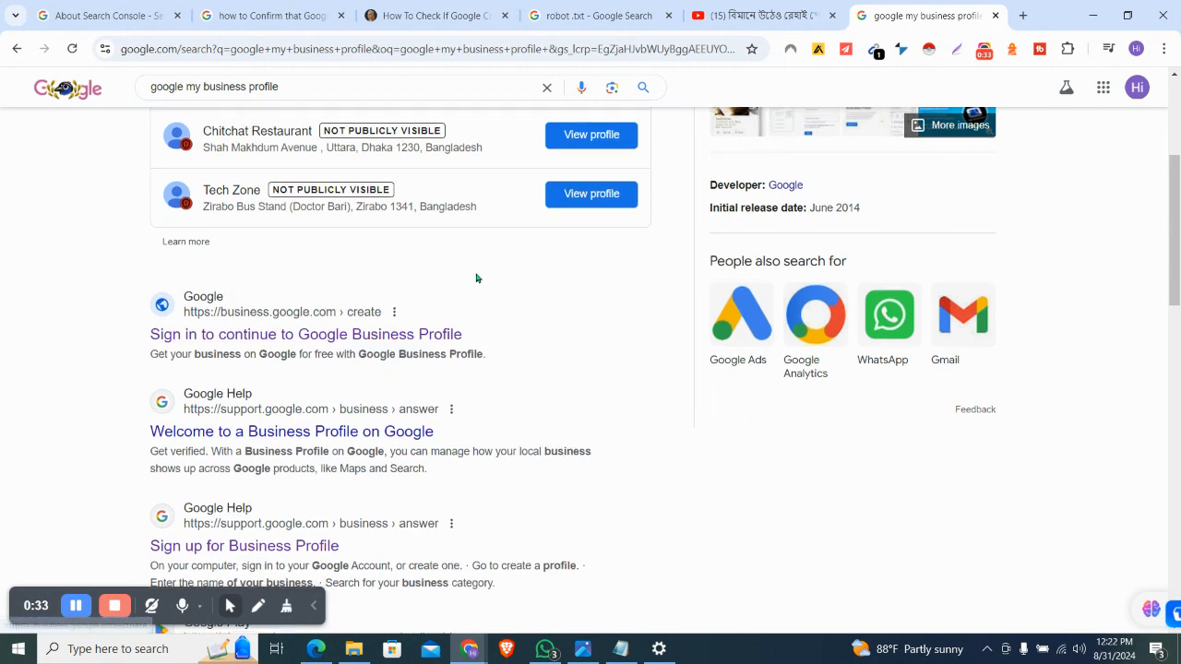
scroll(476, 277, "up", 3)
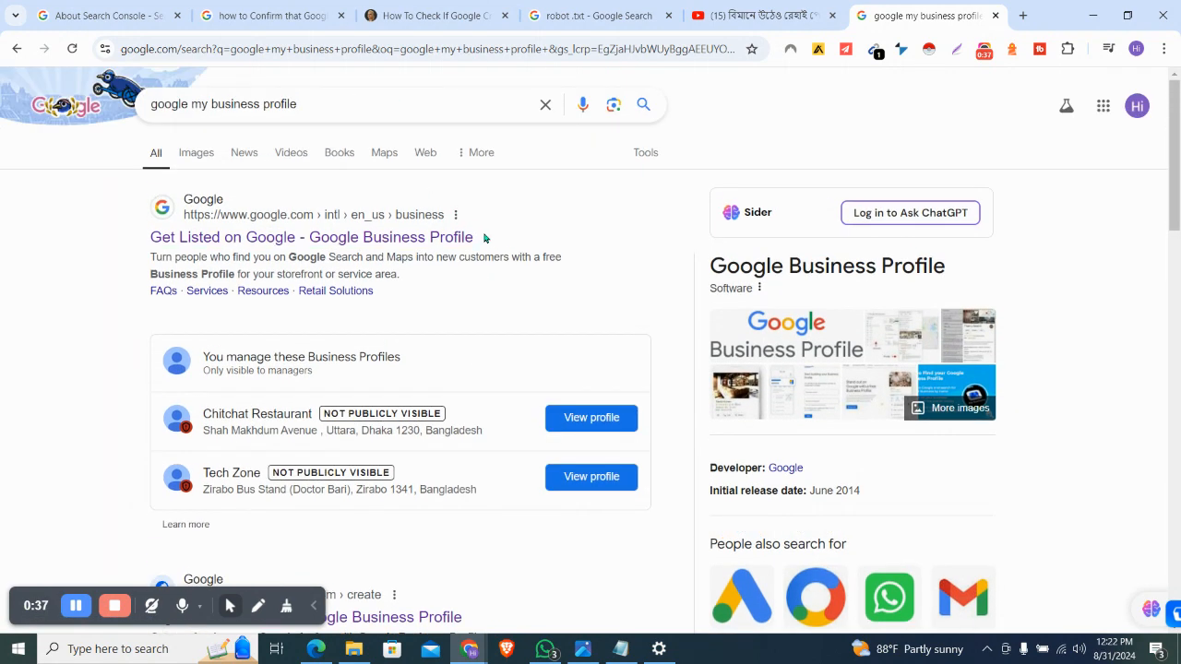
left_click(455, 215)
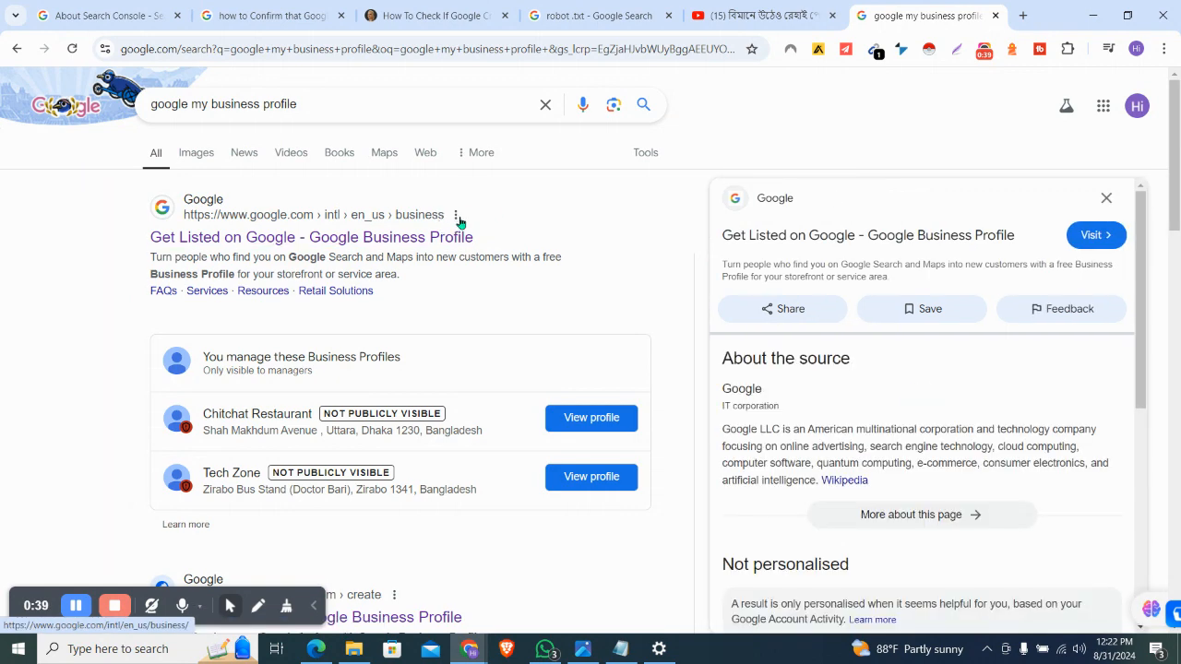
left_click(1111, 198)
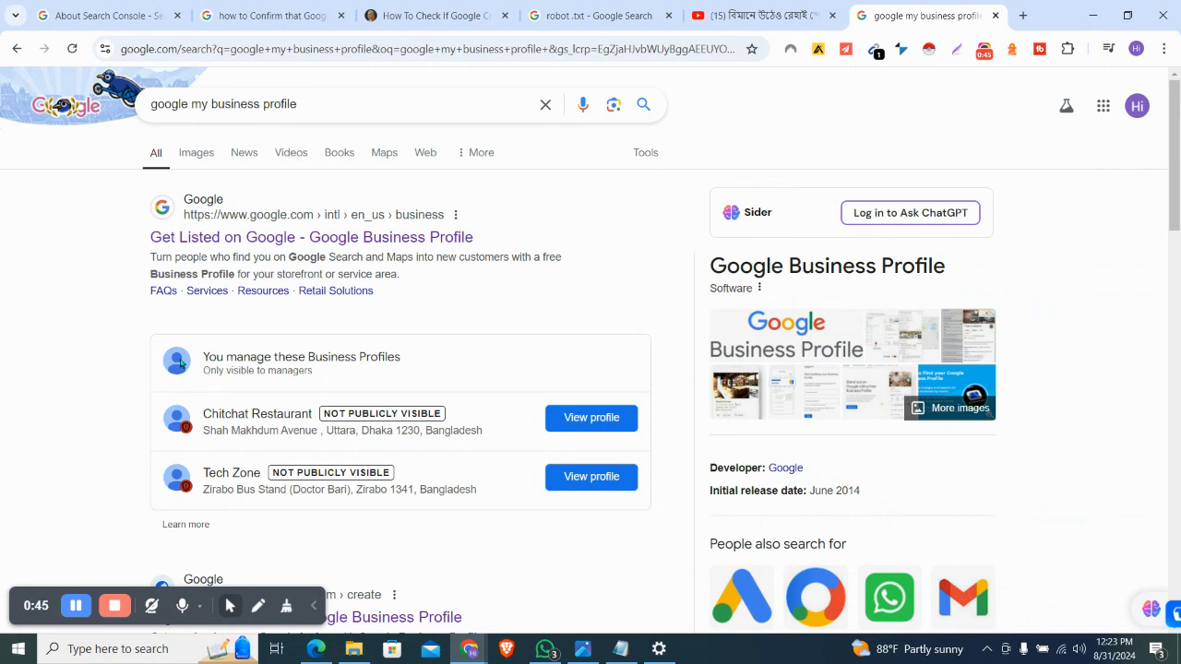
scroll(226, 356, "down", 2)
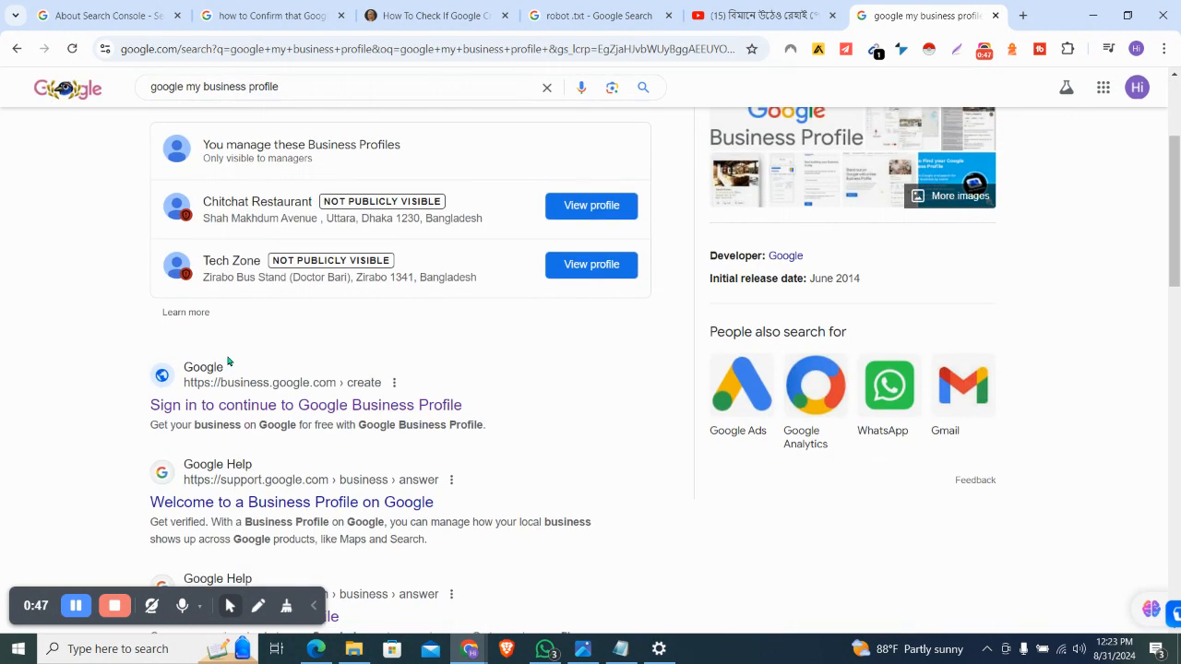
scroll(238, 415, "up", 1)
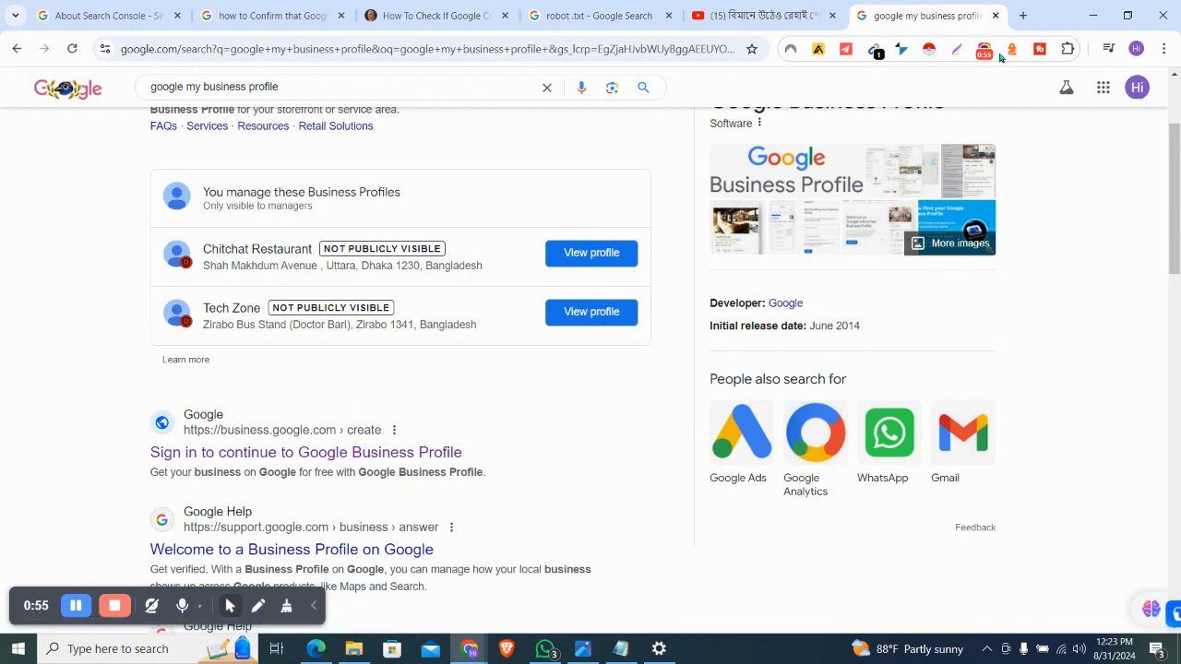
left_click(950, 51)
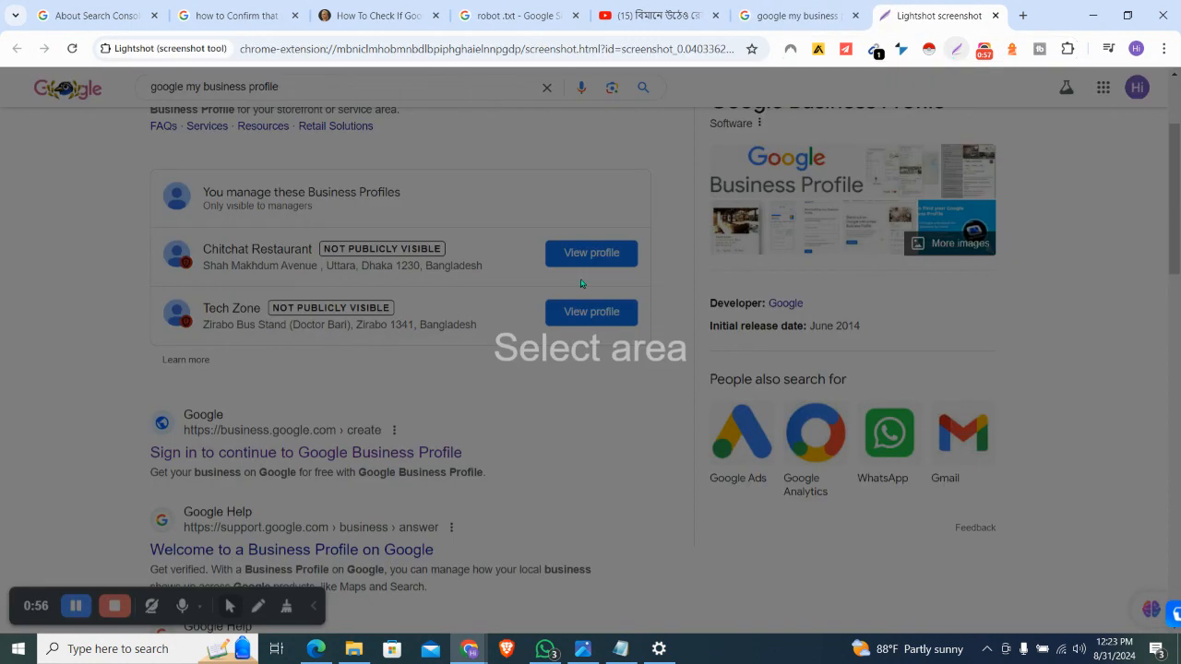
Mark the business.google.com create result with a red arrow, then open the sign-up page
left_click_drag(131, 400, 438, 450)
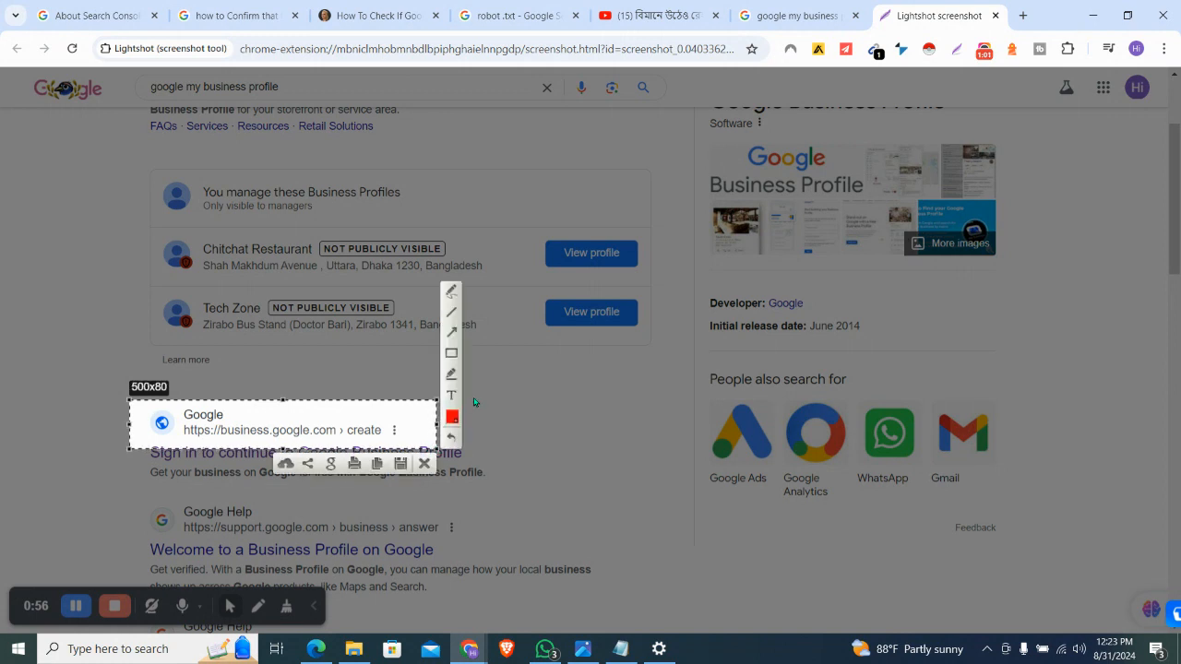
left_click(452, 334)
left_click(452, 417)
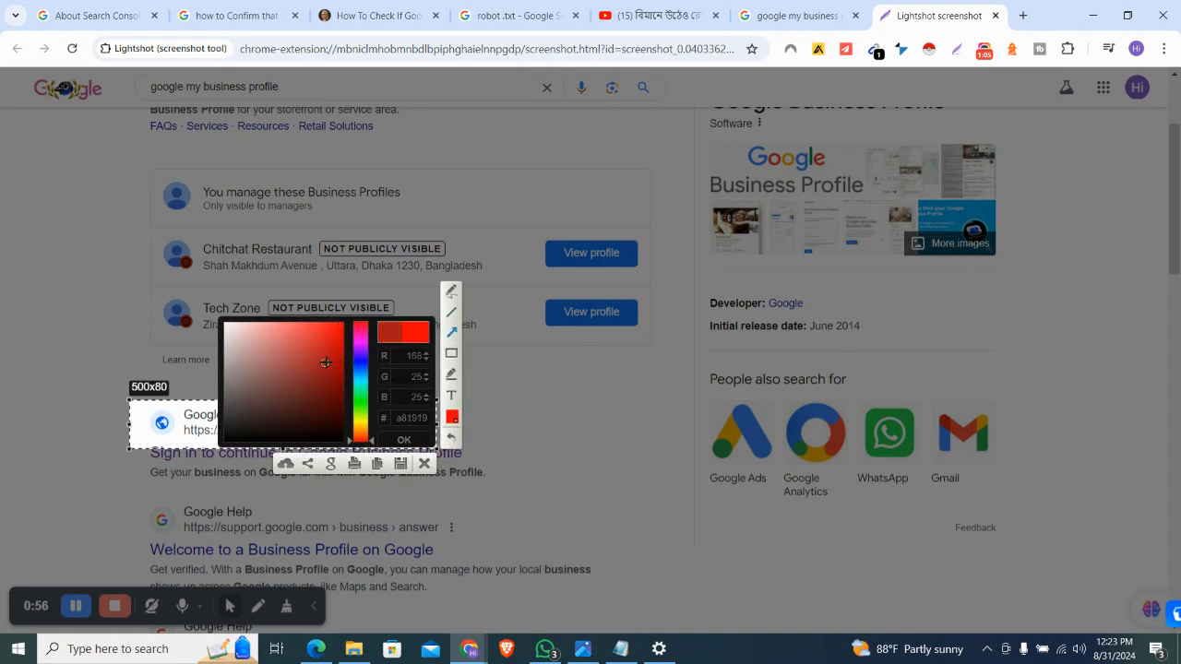
mouse_move(391, 217)
left_mouse_down()
mouse_move(360, 343)
mouse_move(373, 410)
left_mouse_up()
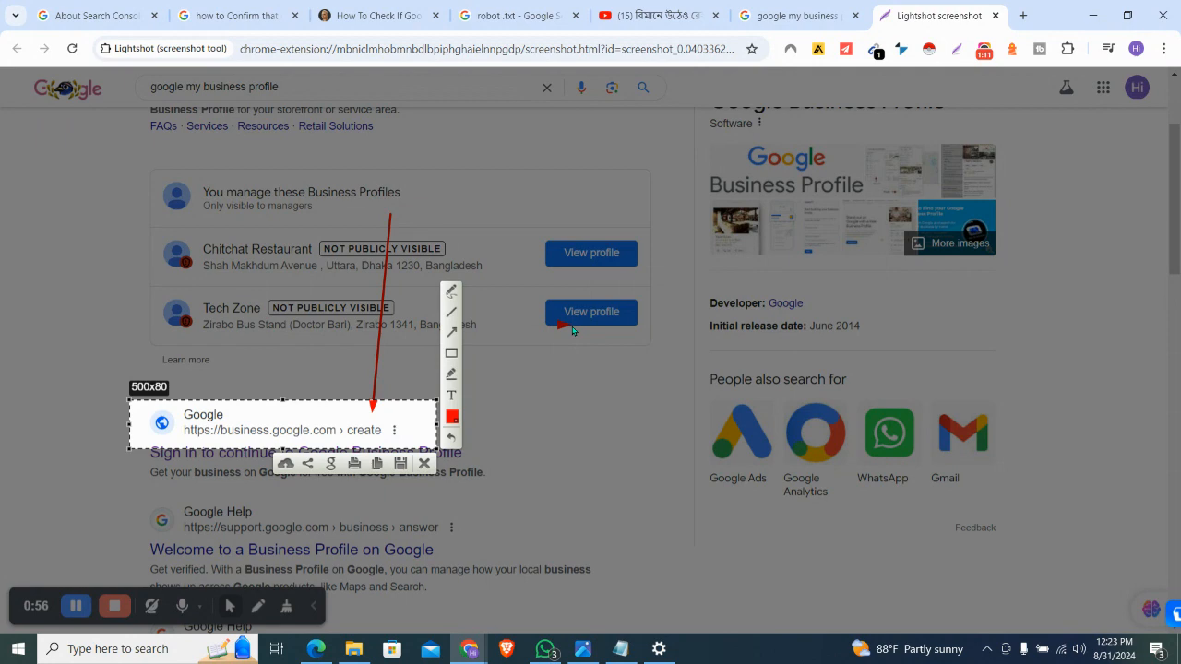
key("ctrl+c")
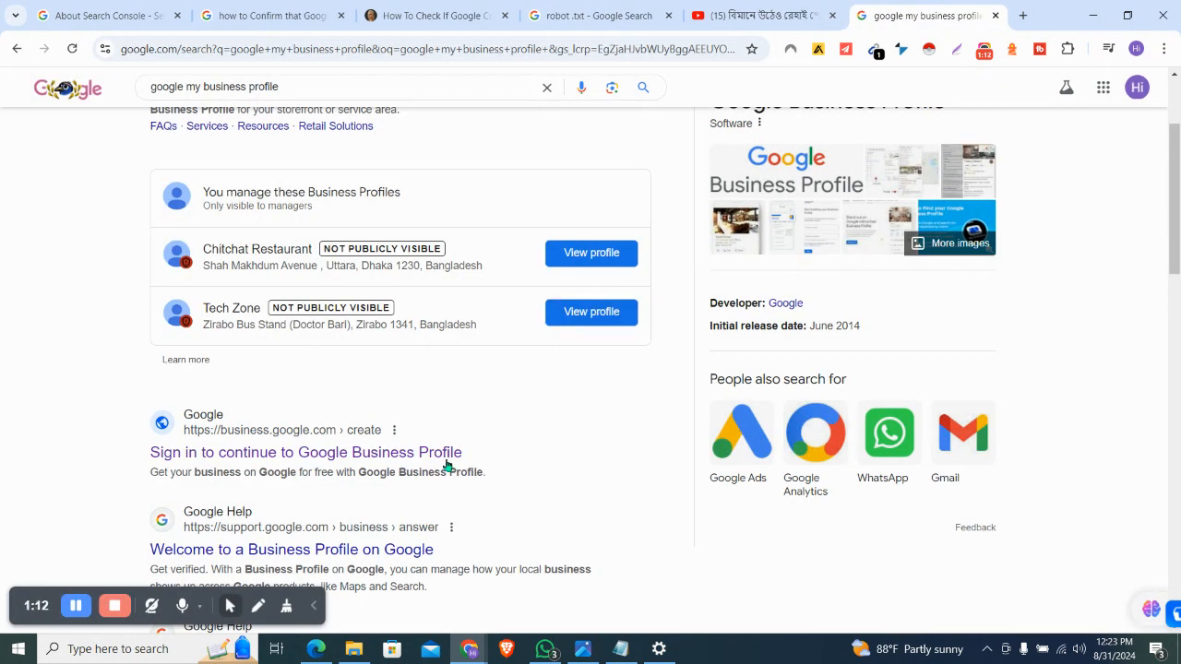
left_click(424, 456)
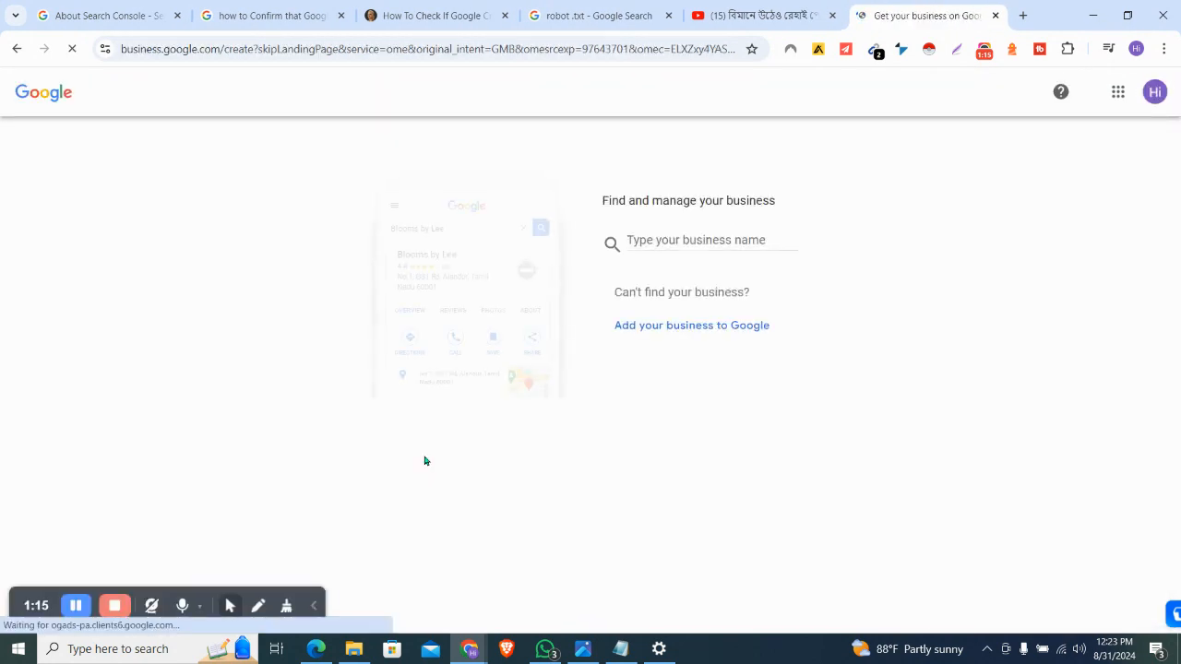
Enter 'Youth Skill Development & Infromation Center' as the business name and create a profile with it
left_click(655, 240)
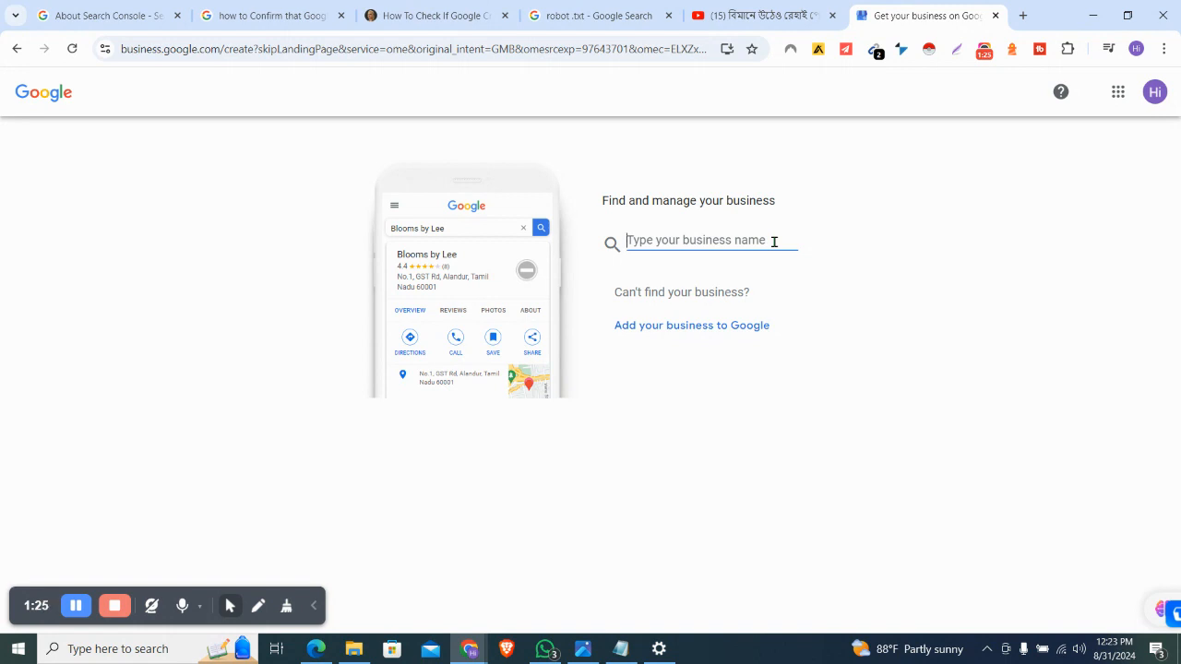
type("Bd")
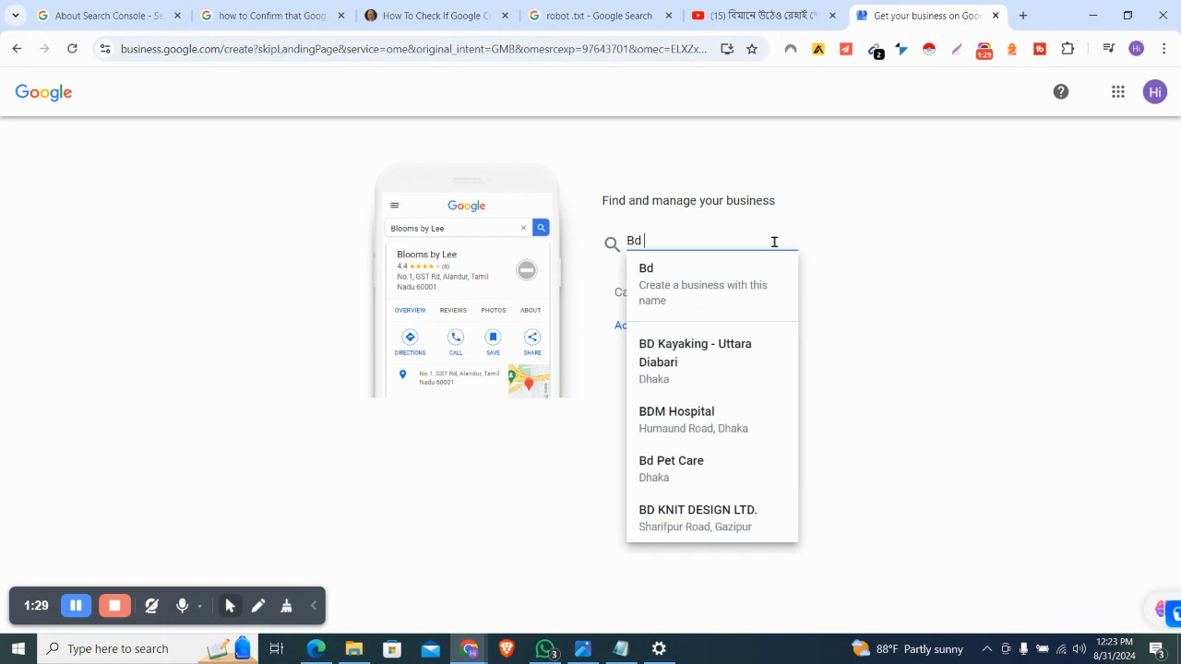
type(" Skill")
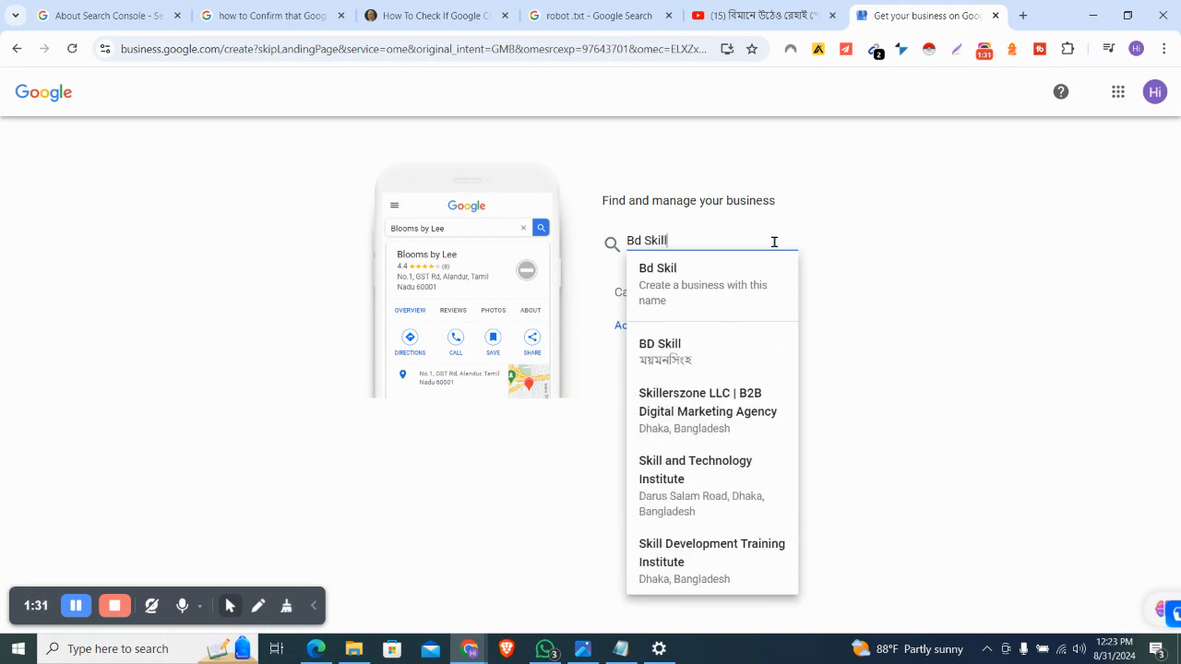
type(" Developm")
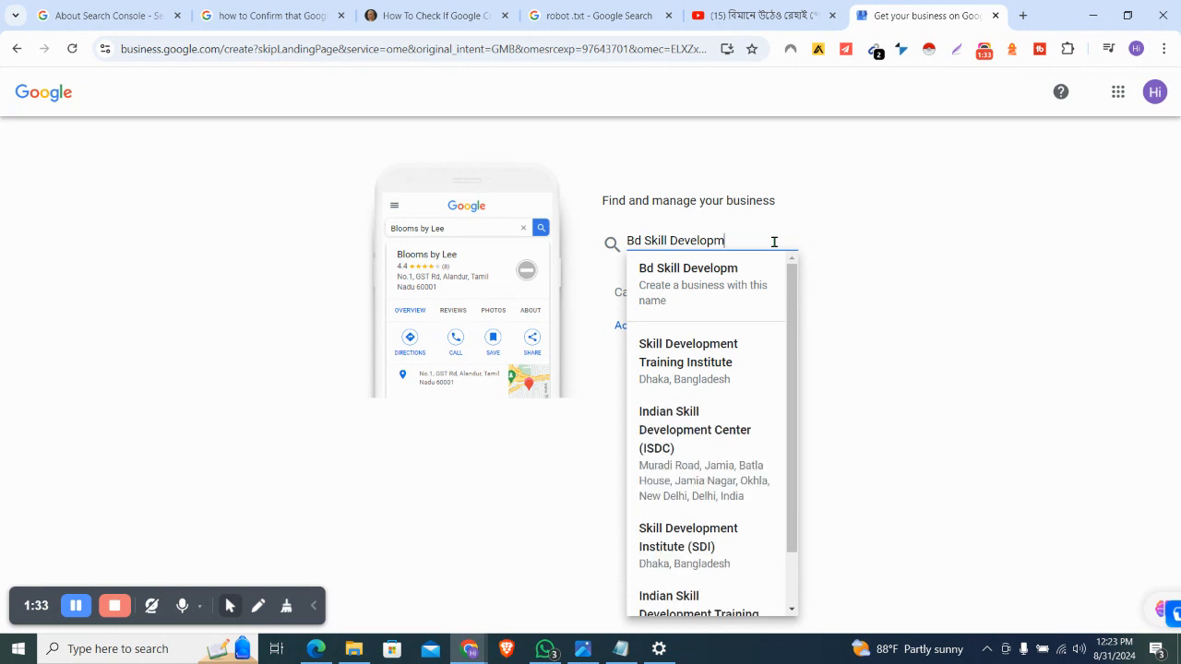
type("ent")
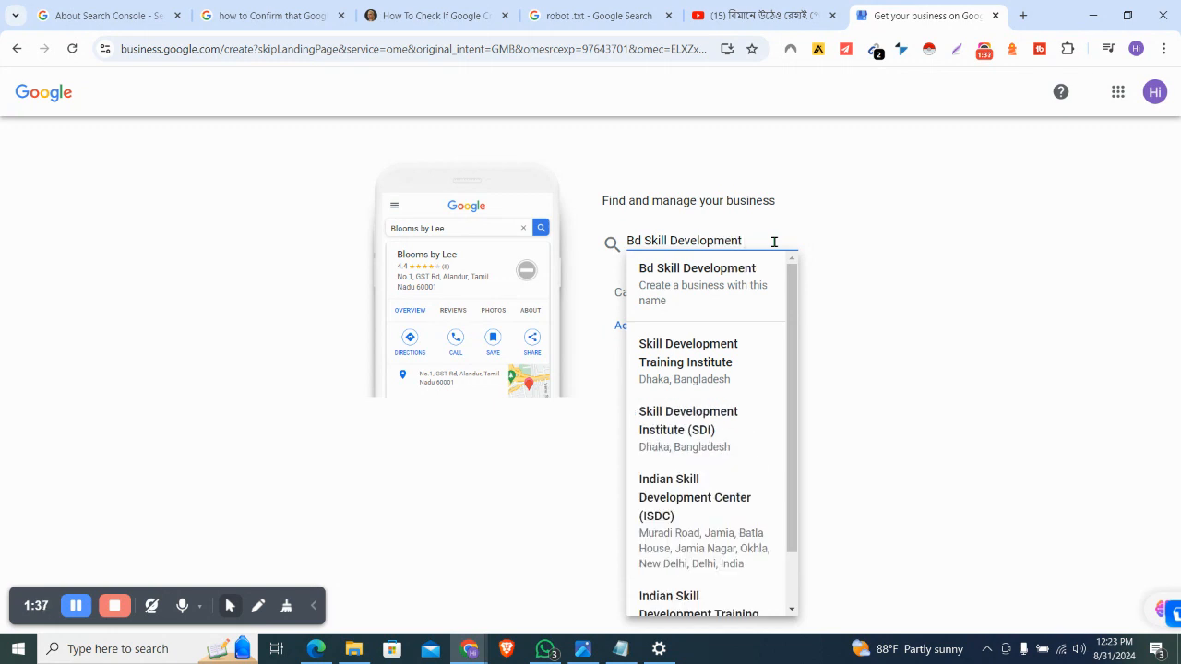
type(" Ins")
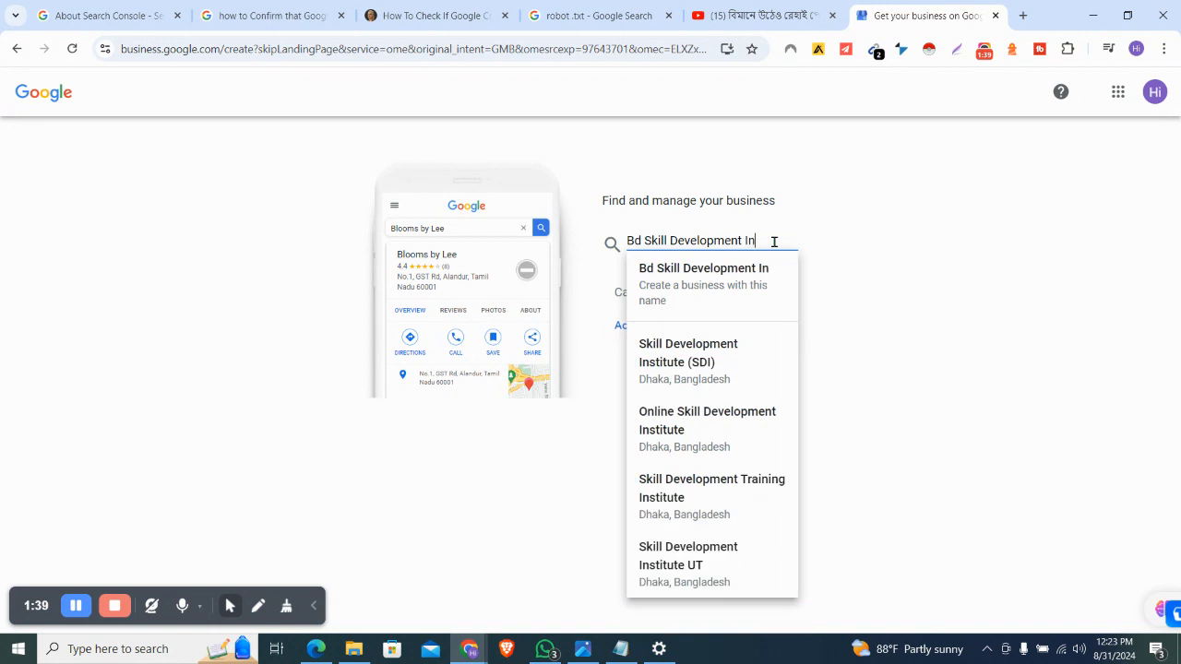
key("BackSpace")
key("BackSpace")
key("BackSpace")
key("BackSpace")
type("Center")
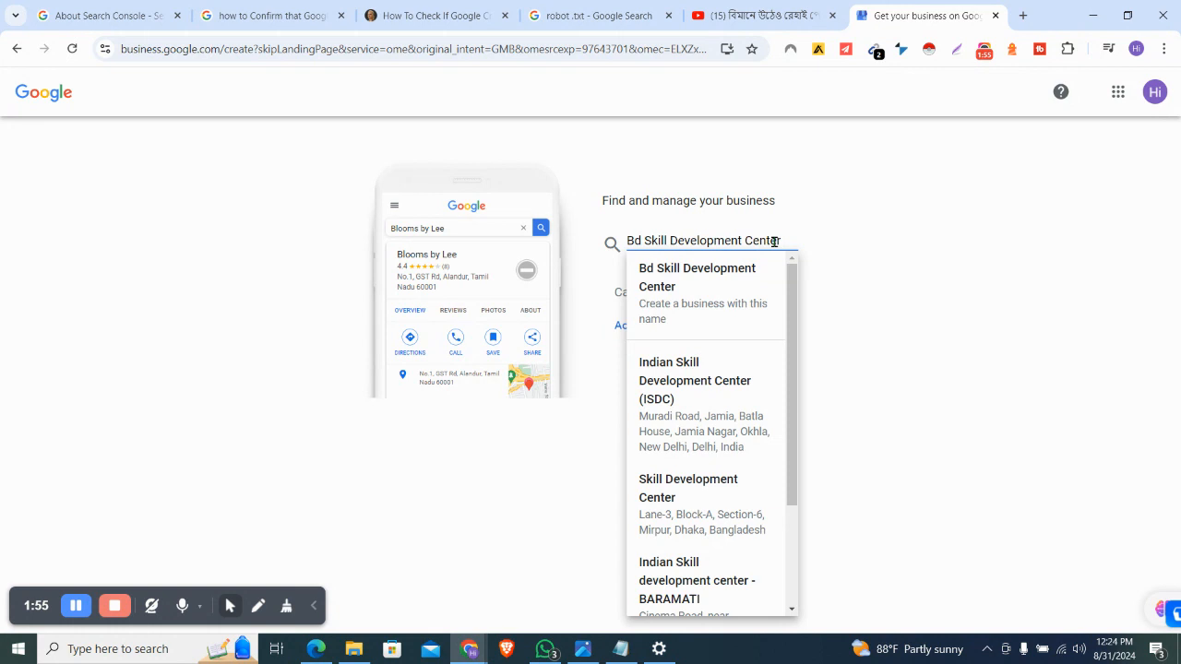
triple_click(774, 242)
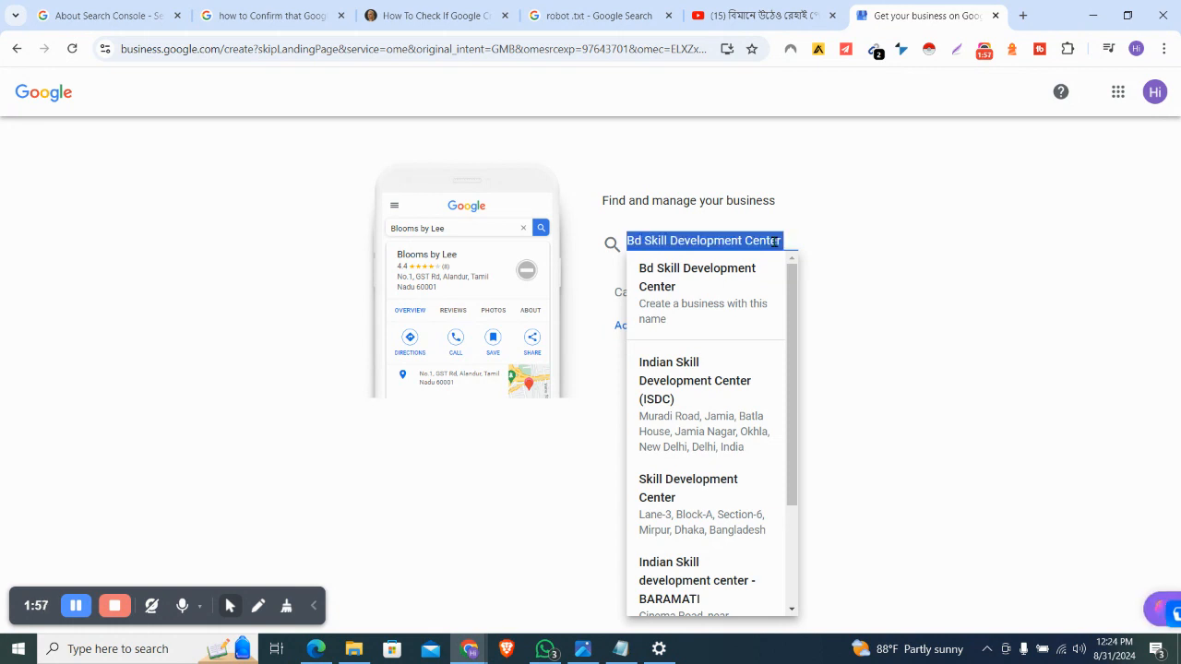
type("Youth ")
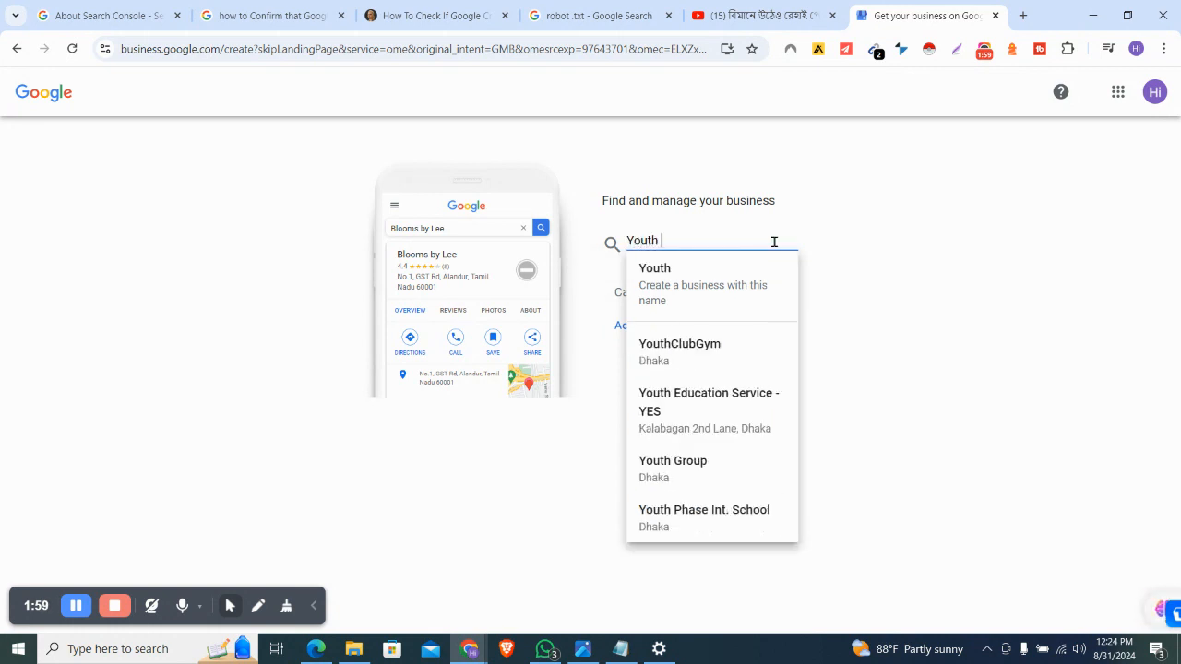
type("Skill D")
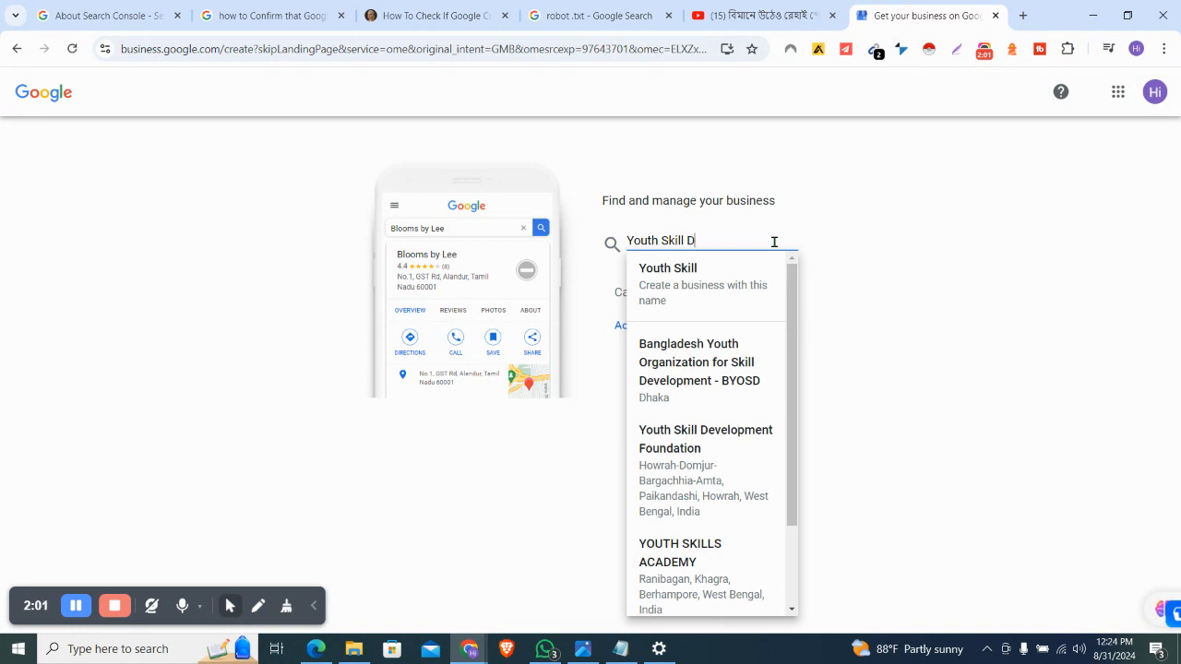
type("evelopment ")
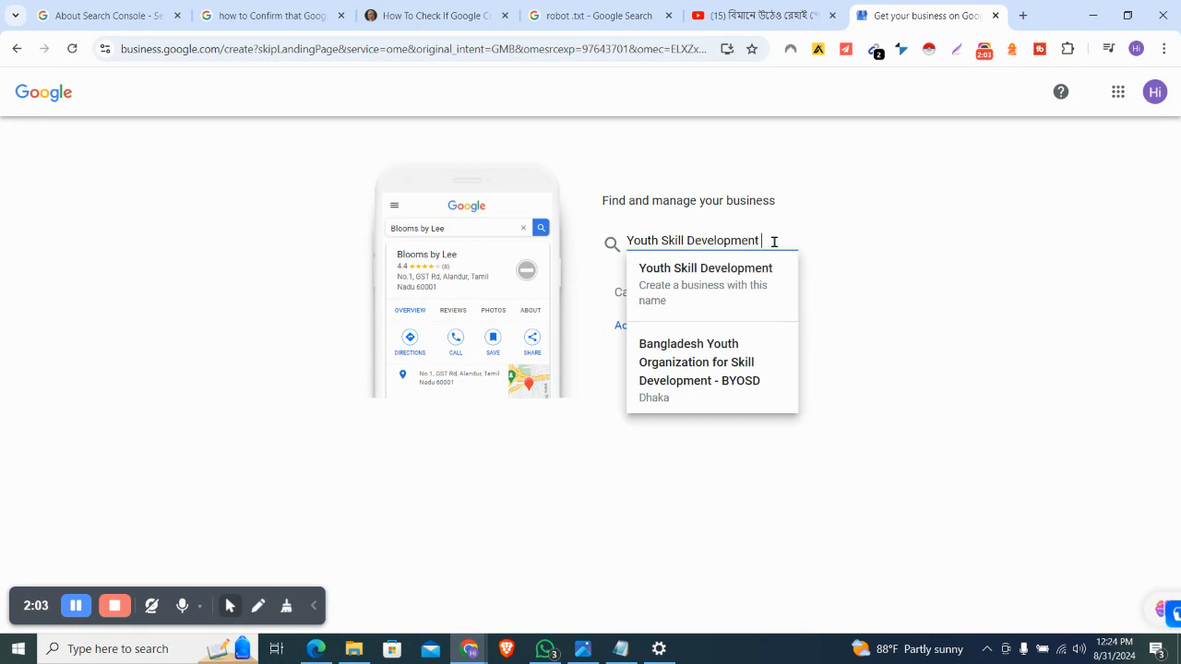
type("&")
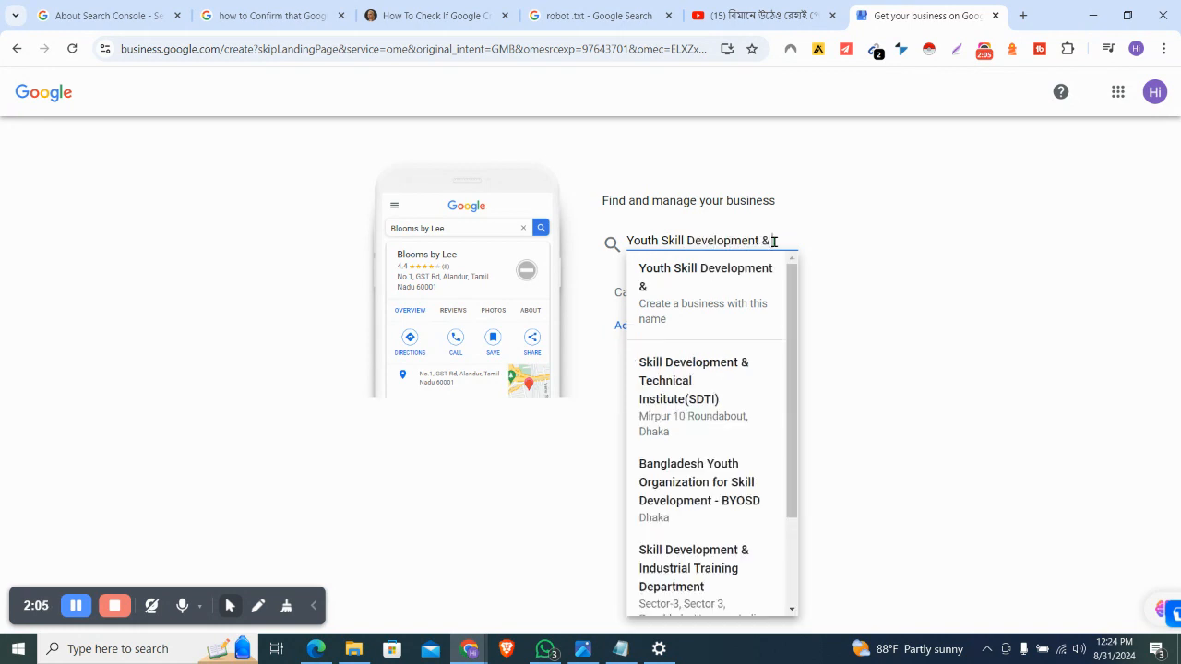
type(" Infromation")
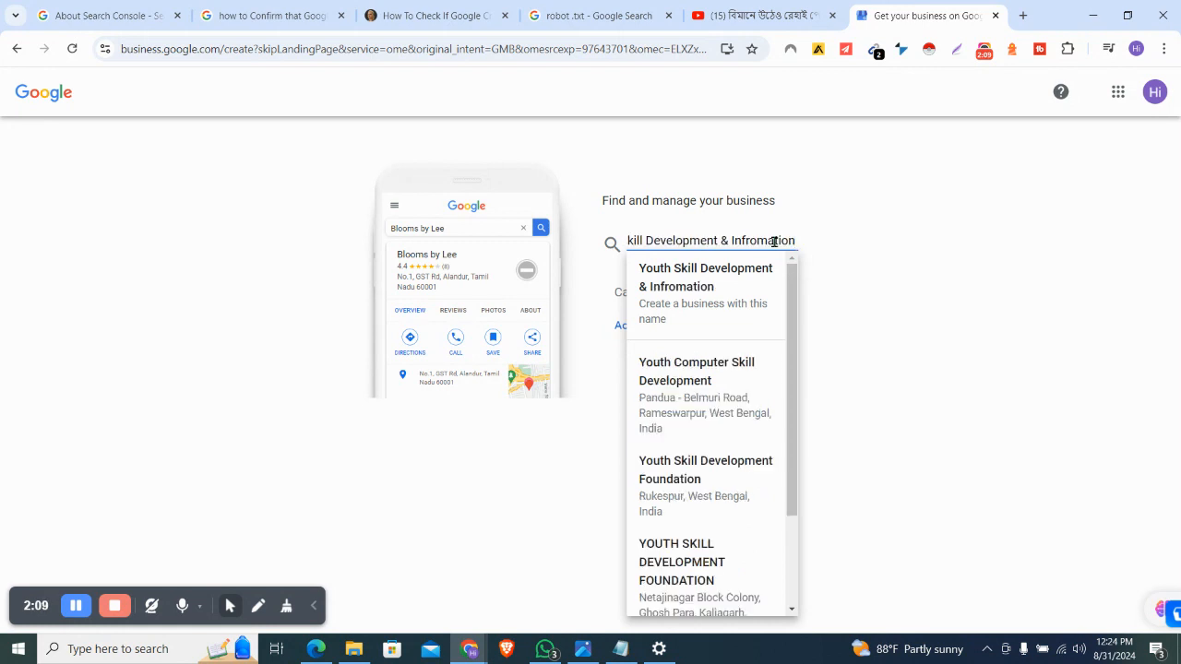
type(" Center")
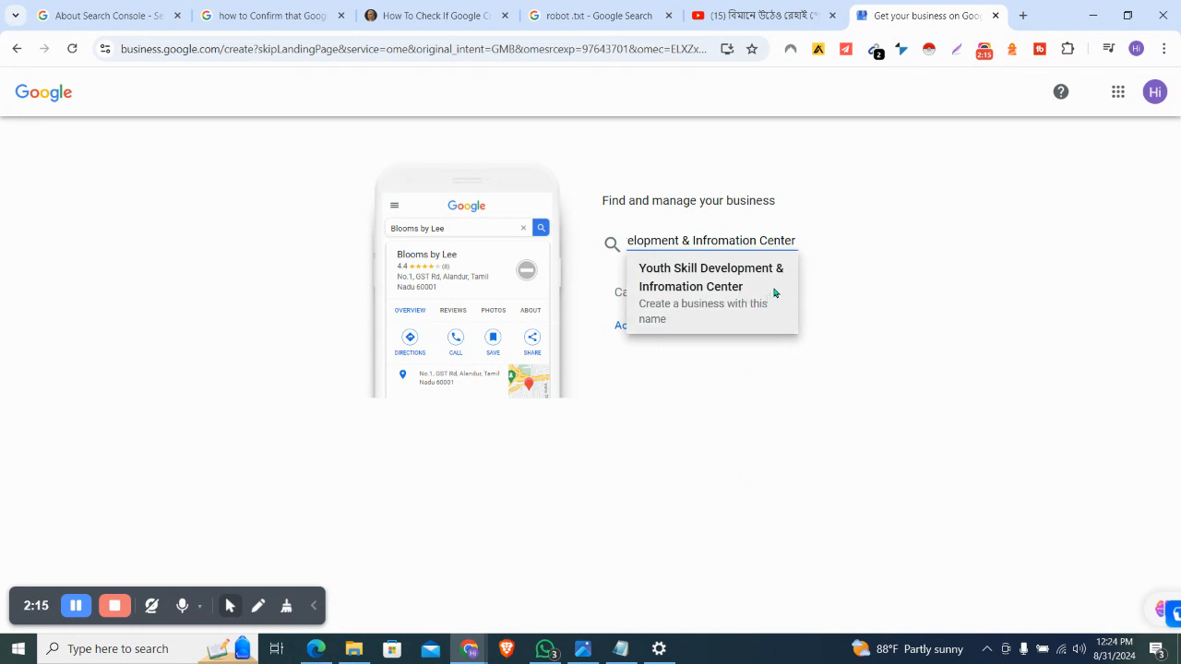
left_click(774, 292)
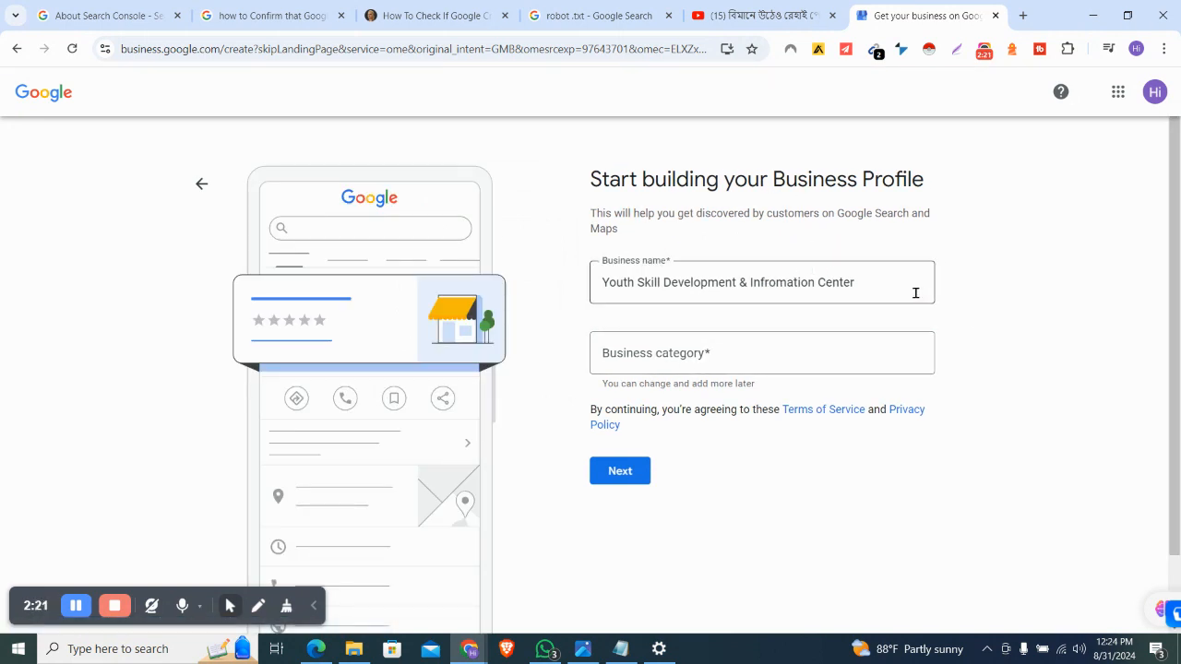
Choose Training centre as the category and answer Yes to adding a visitable location
left_click(738, 343)
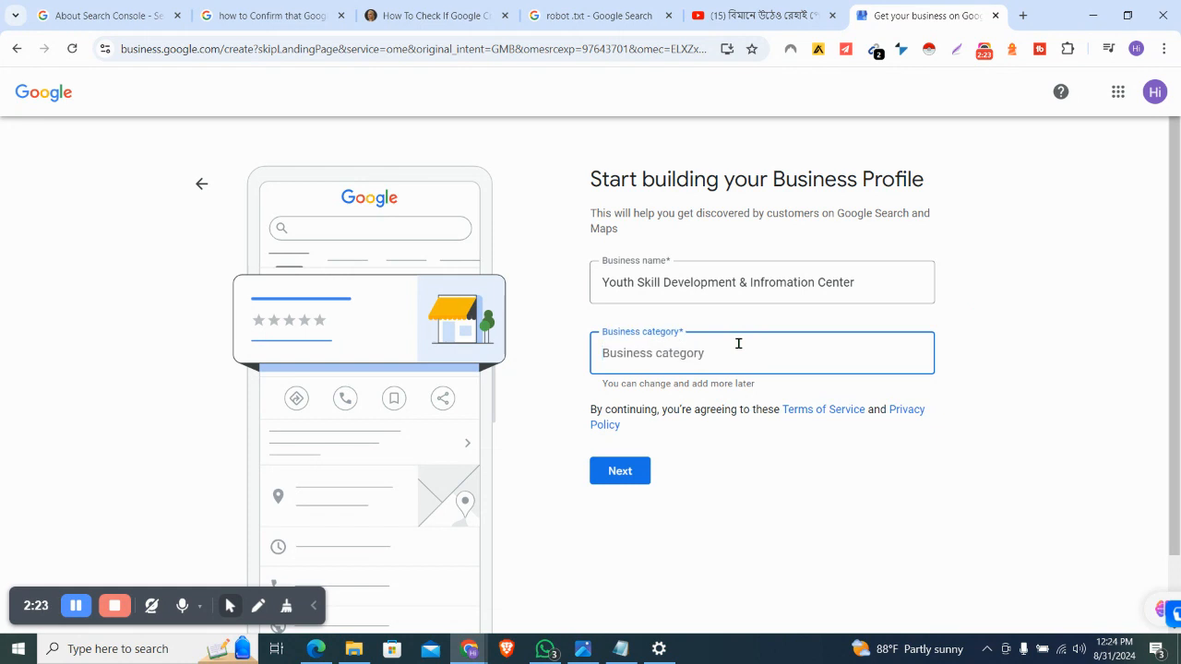
type("Tra")
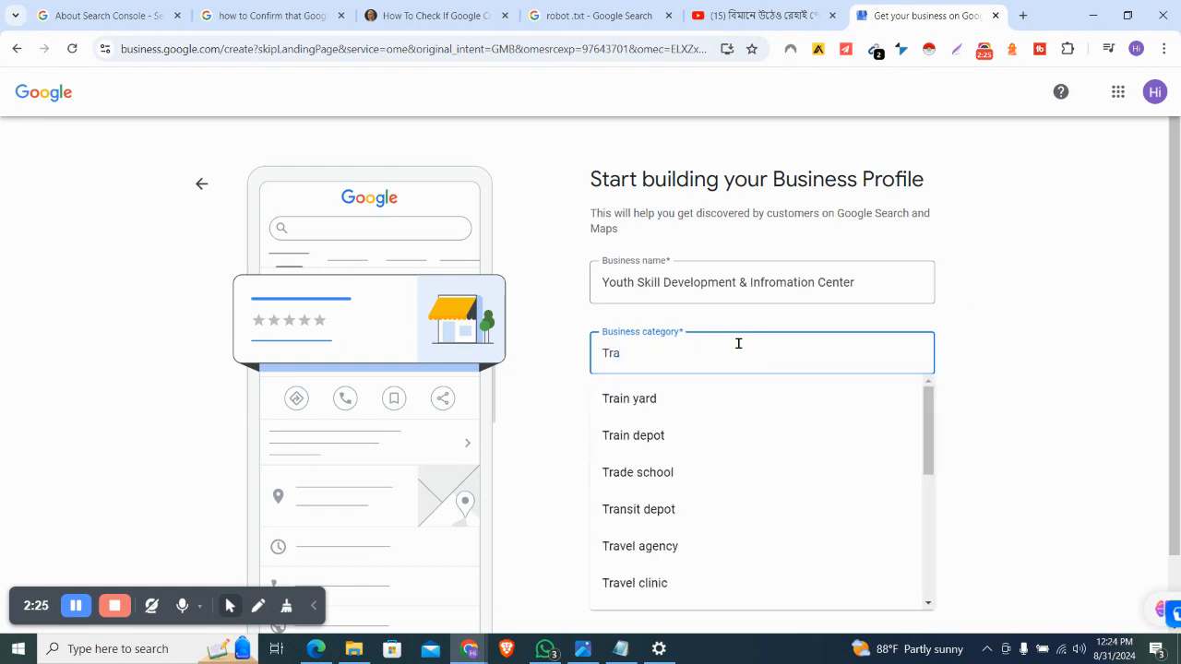
type("in")
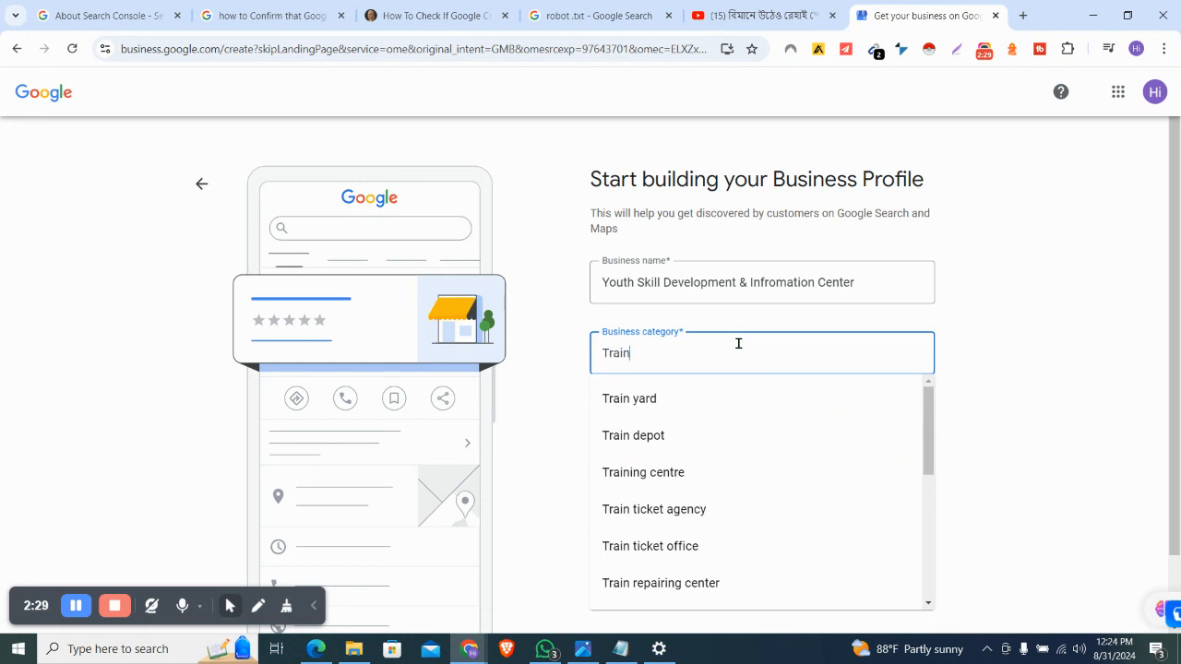
left_click(680, 474)
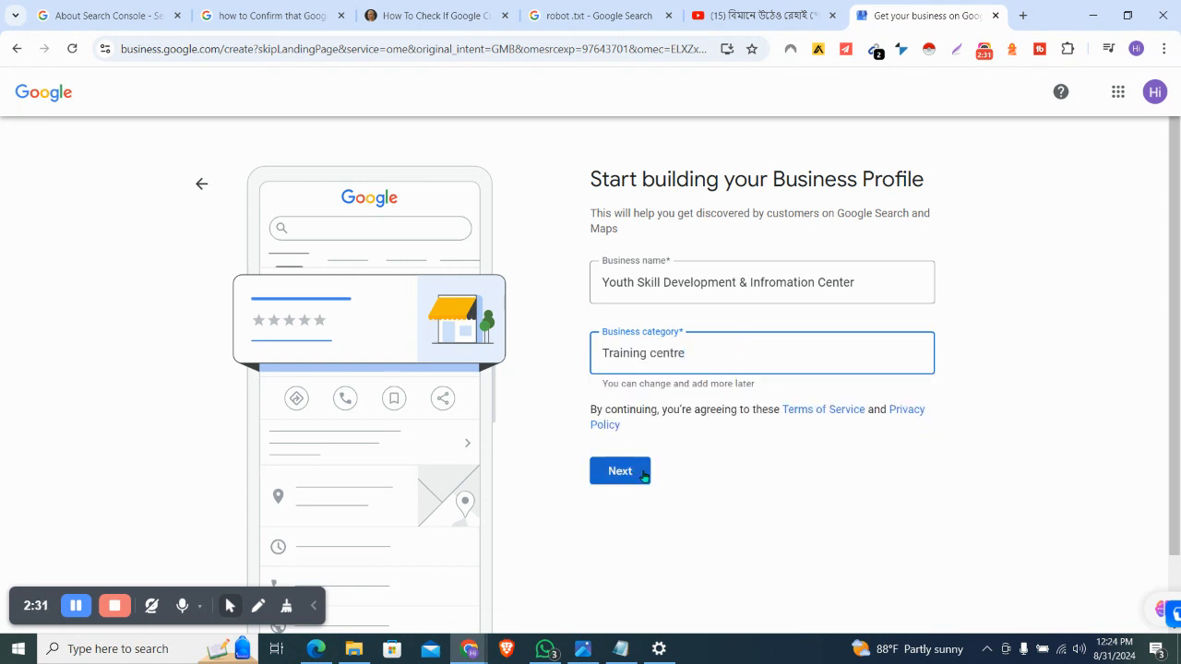
left_click(644, 474)
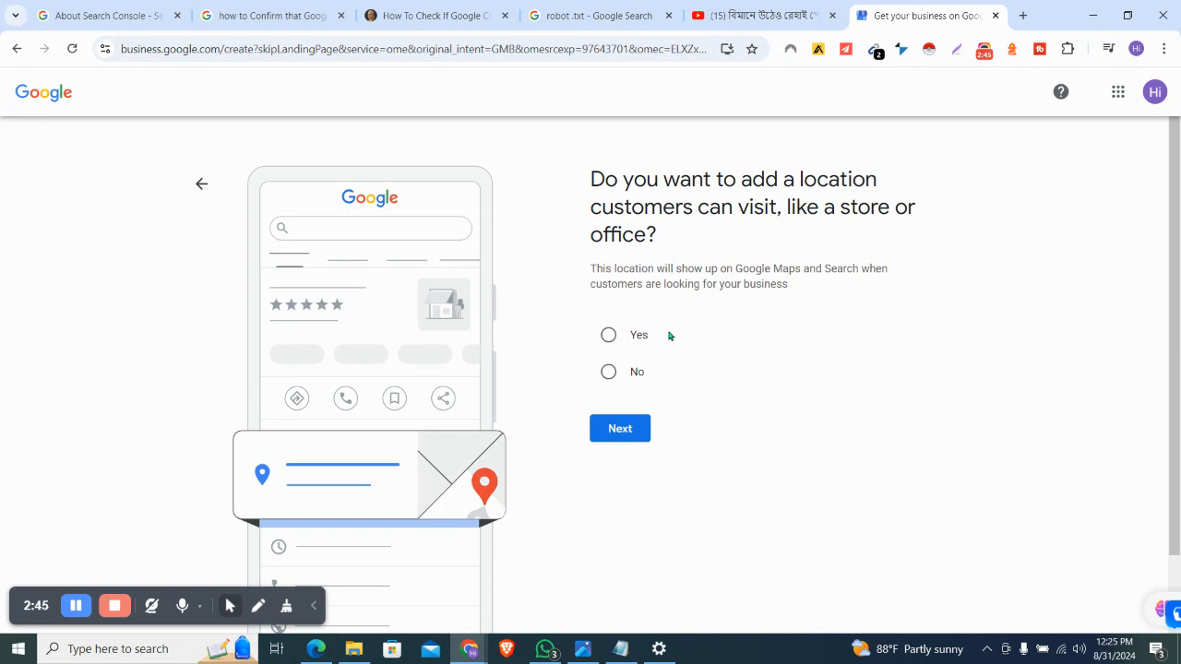
left_click(616, 338)
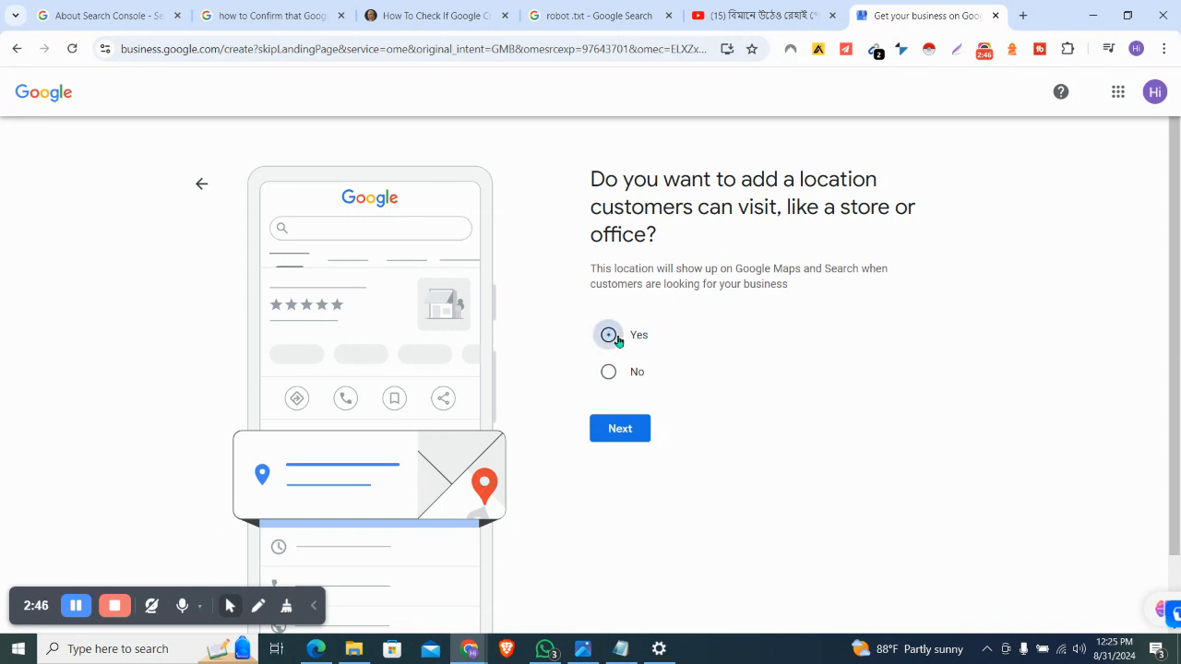
left_click(620, 434)
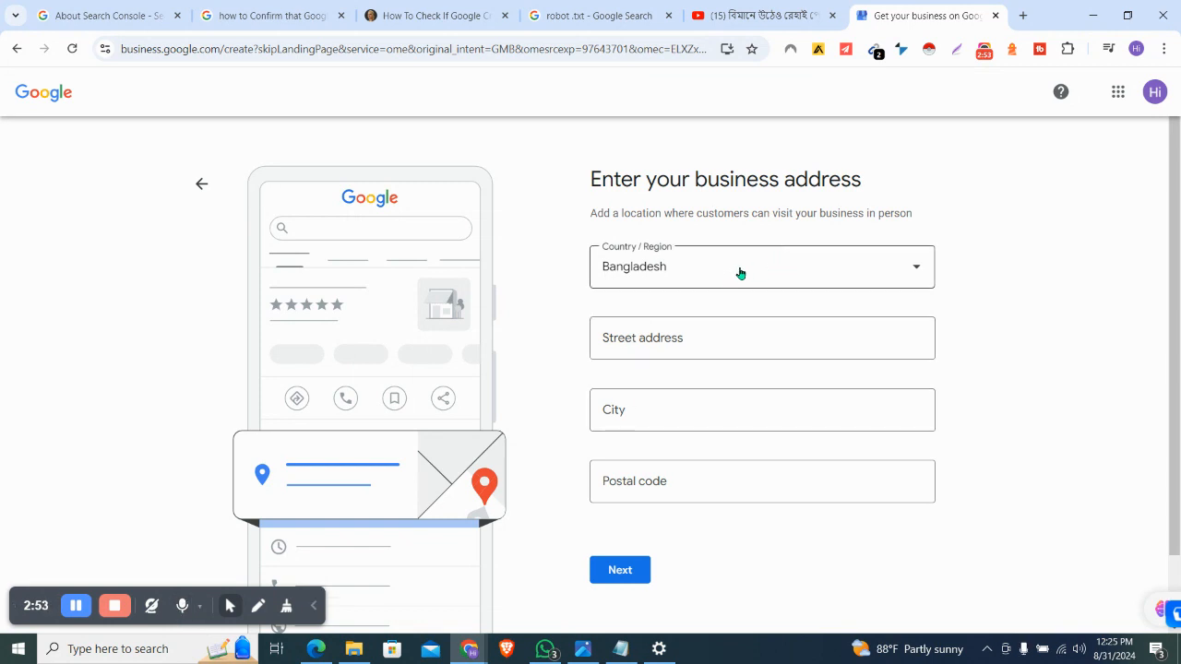
left_click(690, 335)
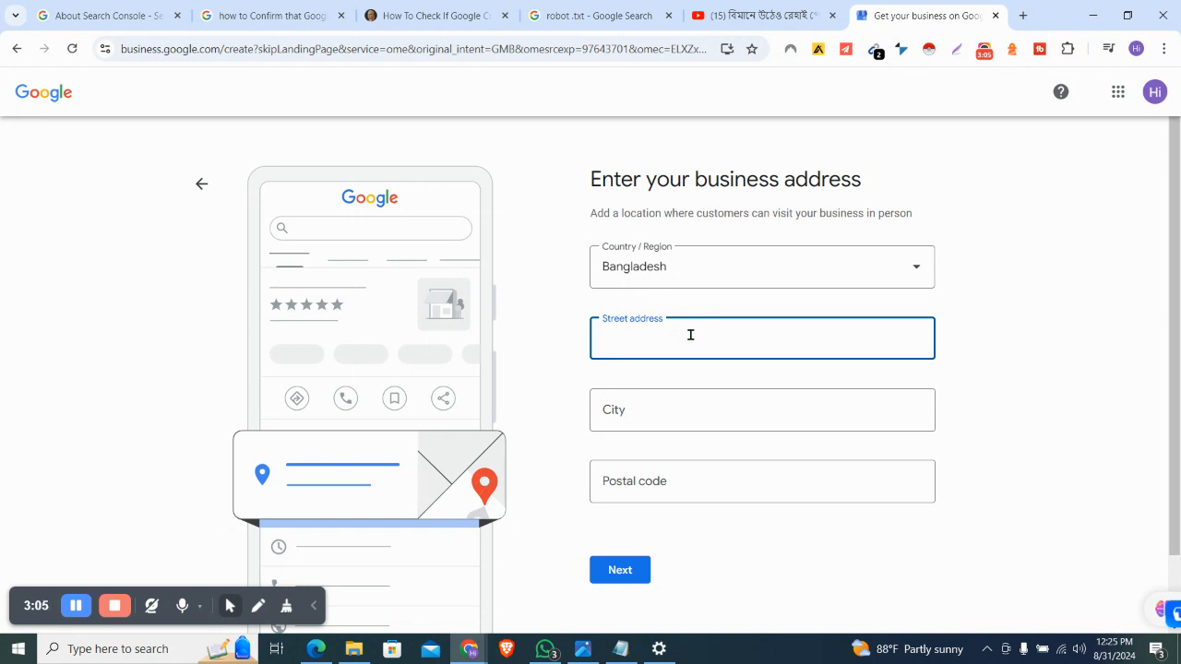
type("Zirabo,Ashulia,Savar")
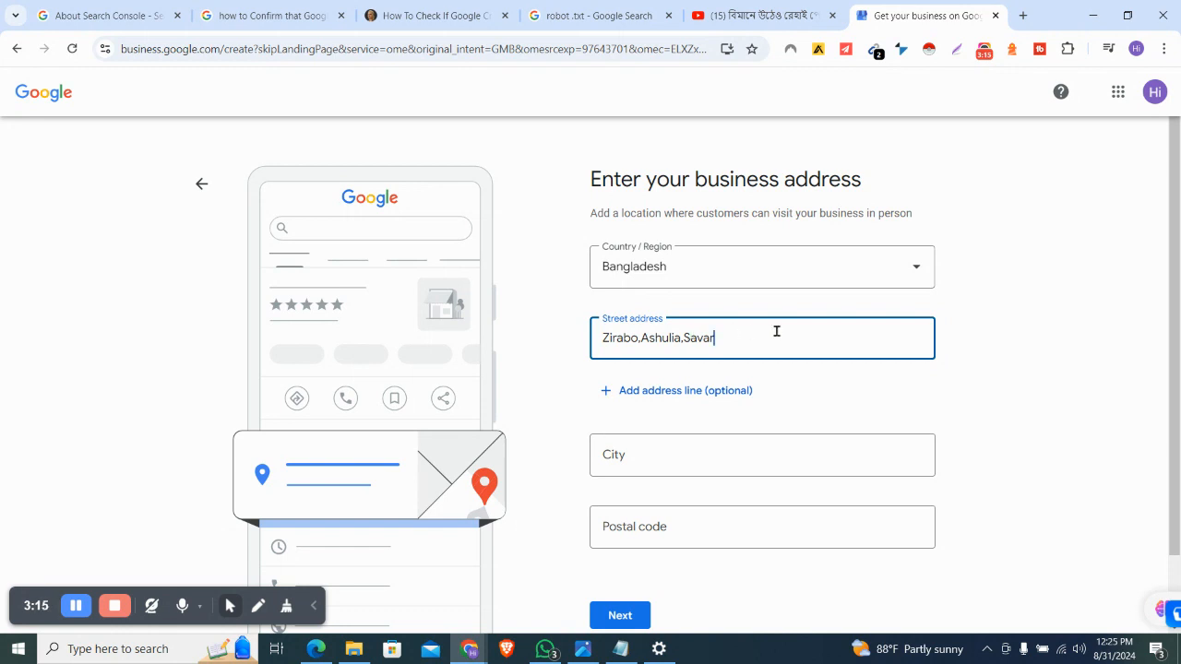
left_click(671, 456)
type("Dhaka")
left_click(641, 532)
type("1341")
left_click(693, 562)
scroll(695, 561, "down", 2)
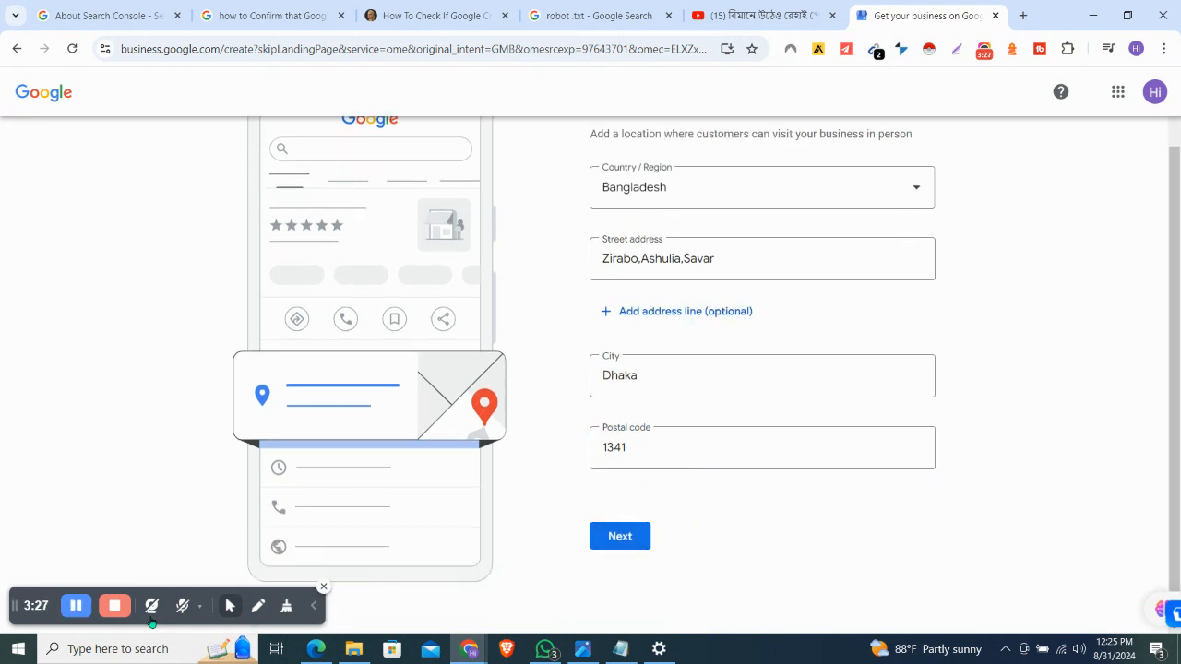
left_click(182, 605)
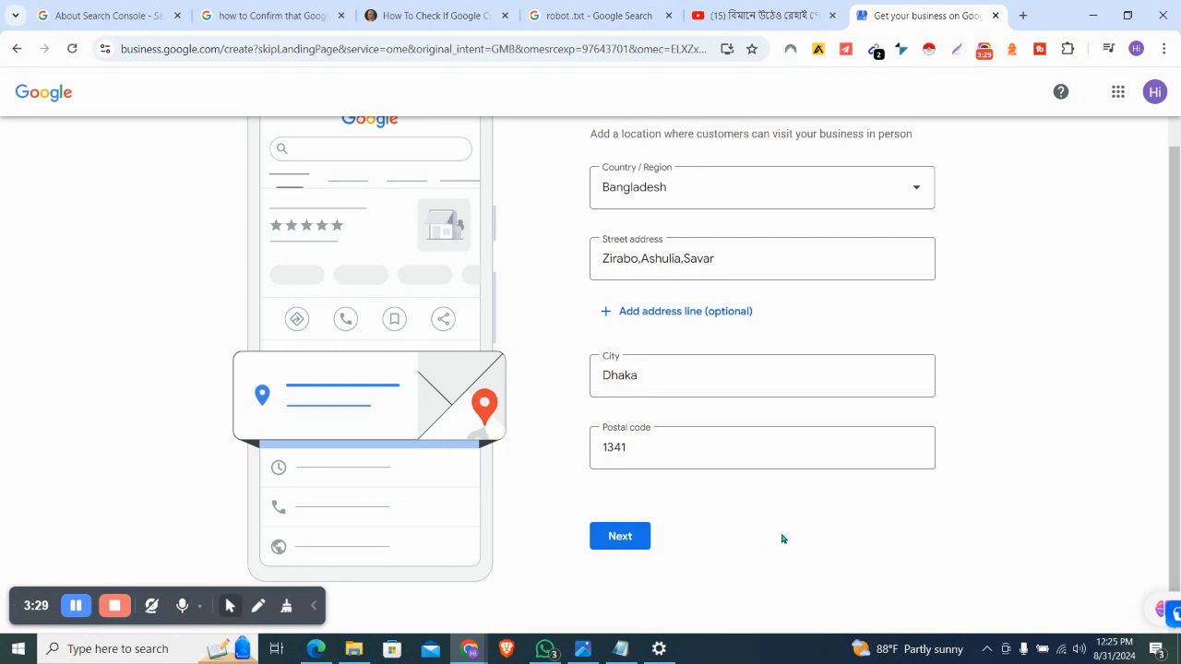
scroll(782, 539, "up", 2)
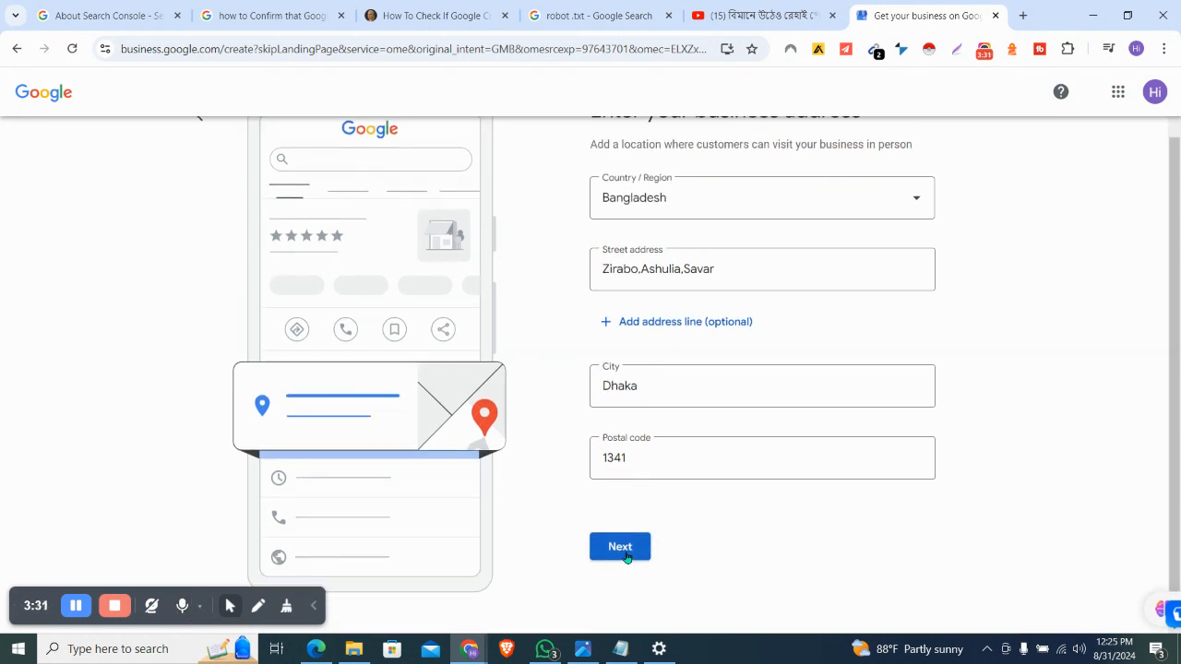
left_click(625, 553)
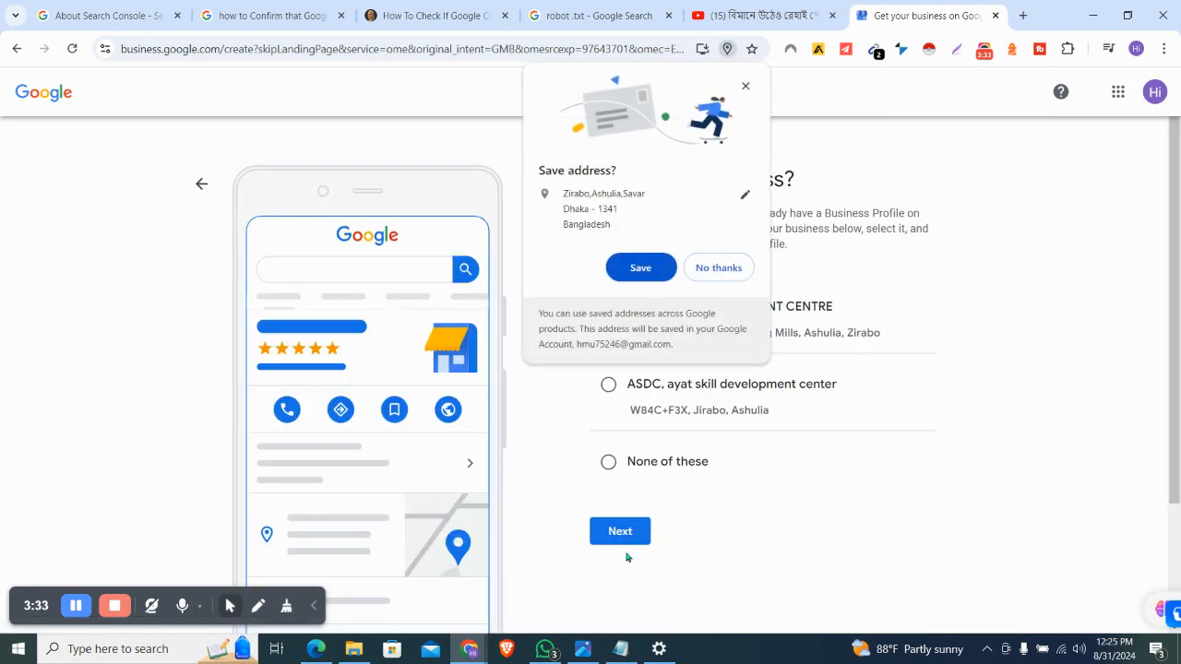
Decline saving the address and choose 'None of these' for the matching existing businesses
left_click(710, 274)
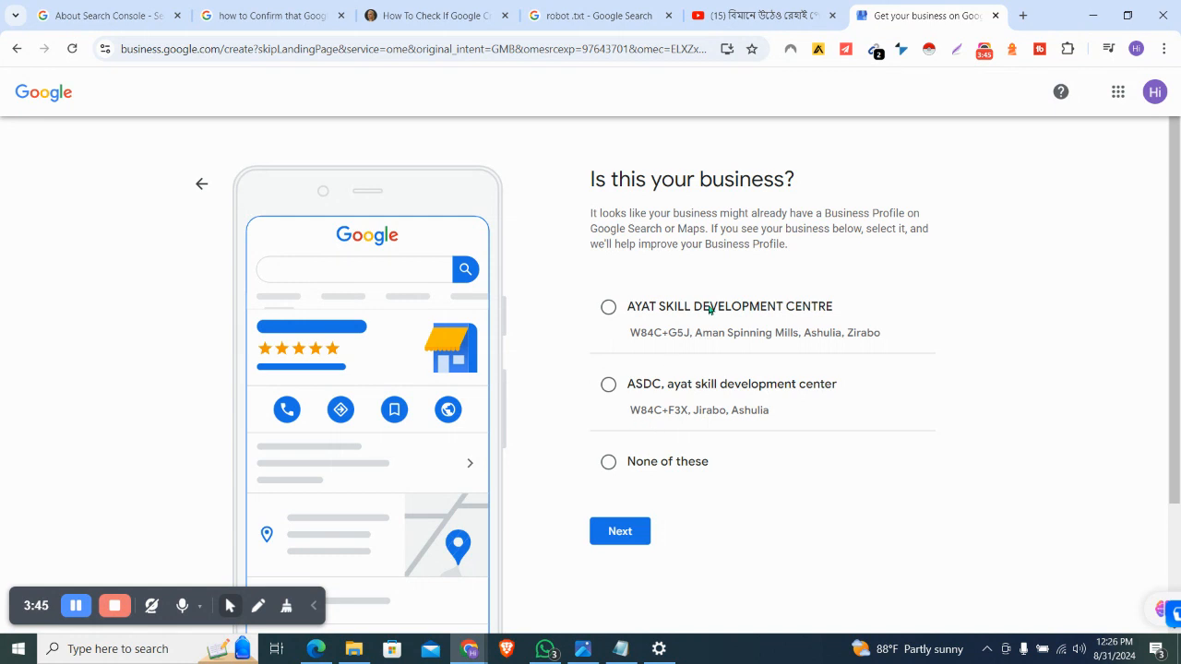
scroll(663, 397, "down", 1)
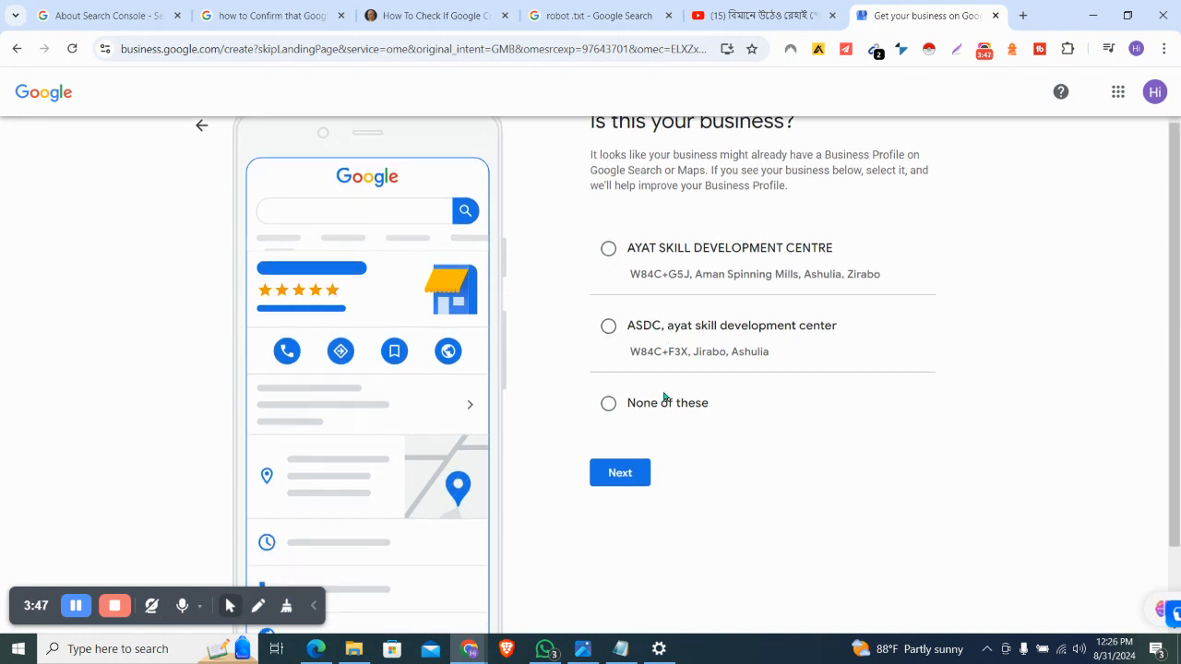
left_click(609, 409)
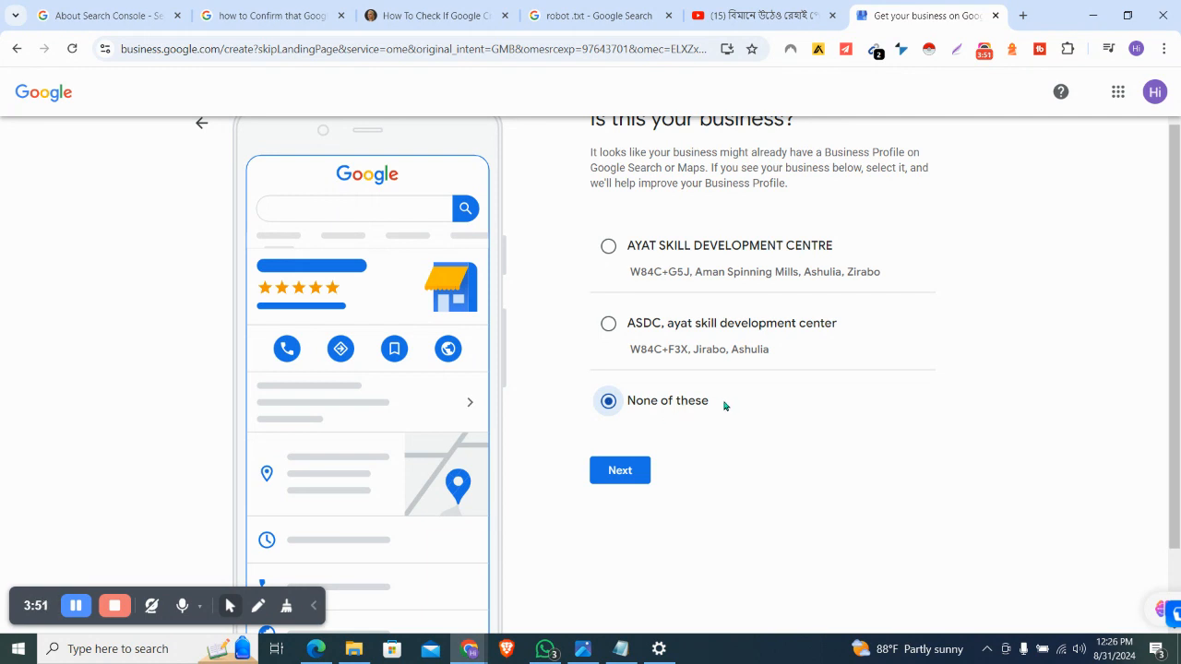
scroll(725, 406, "up", 1)
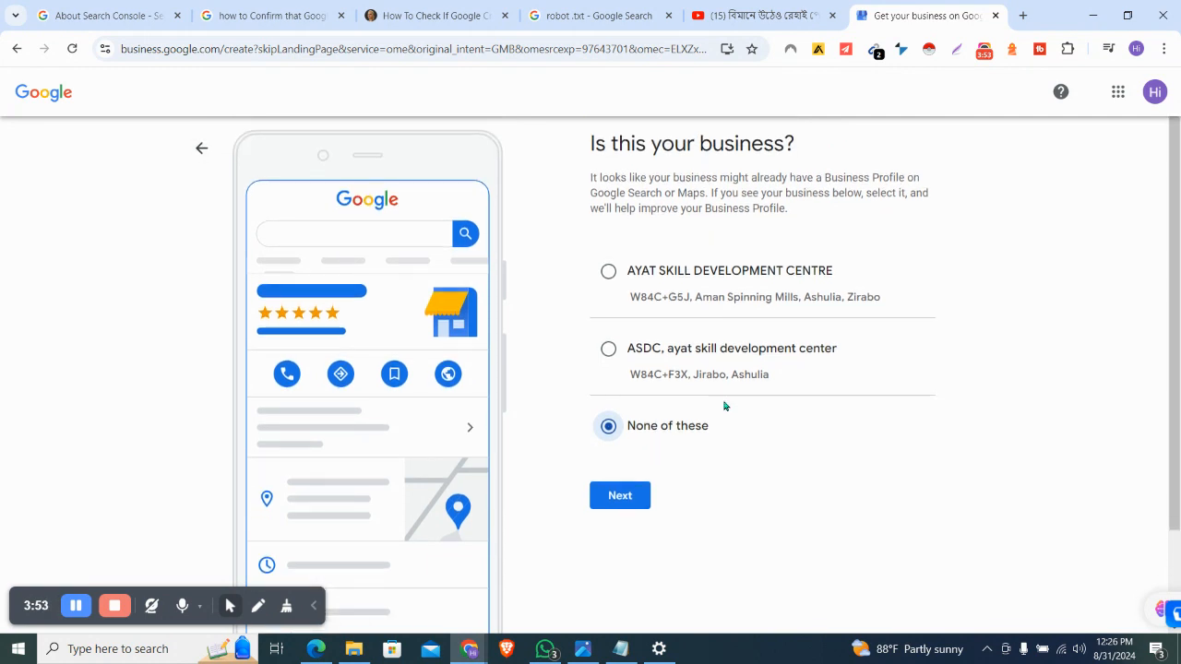
scroll(725, 406, "up", 1)
left_click(618, 530)
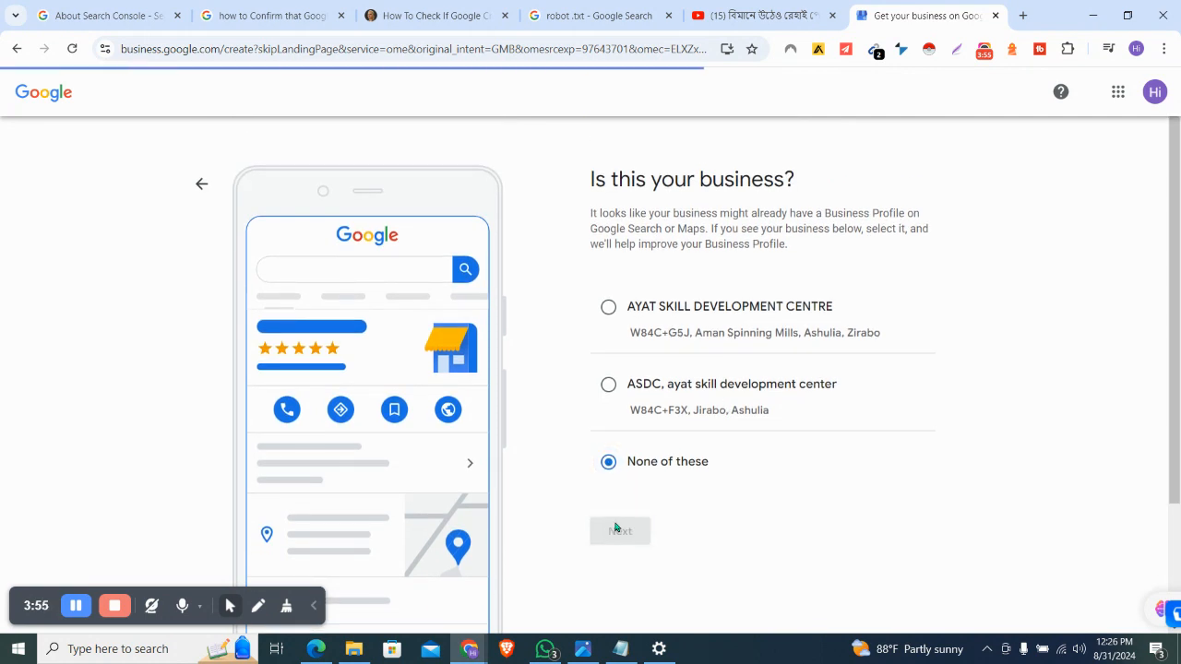
scroll(764, 395, "down", 2)
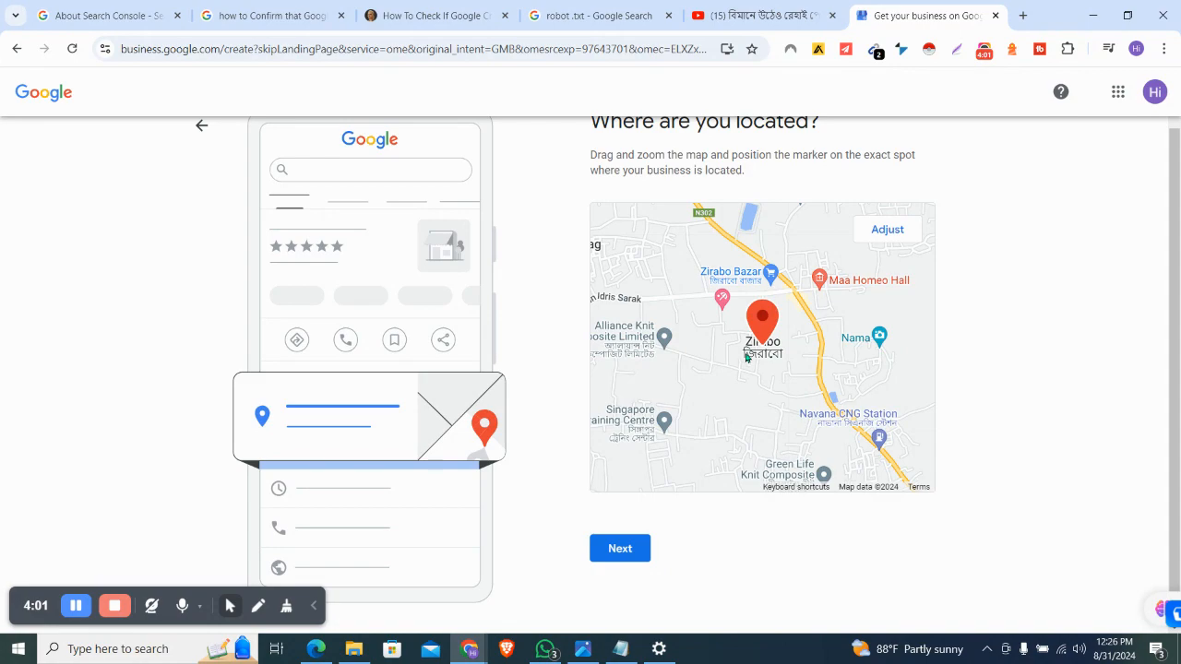
Try adjusting the Zirabo pin, reset it to its original spot, and confirm the location
scroll(748, 358, "up", 5)
scroll(747, 358, "up", 3)
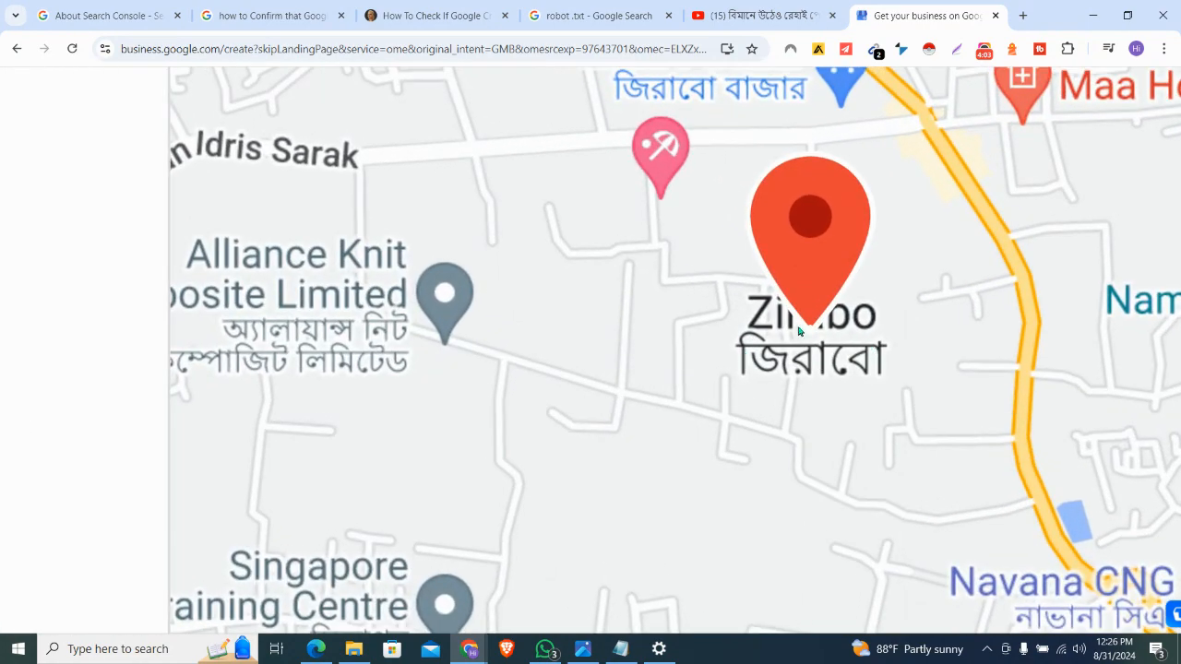
scroll(810, 353, "down", 4)
scroll(813, 352, "down", 4)
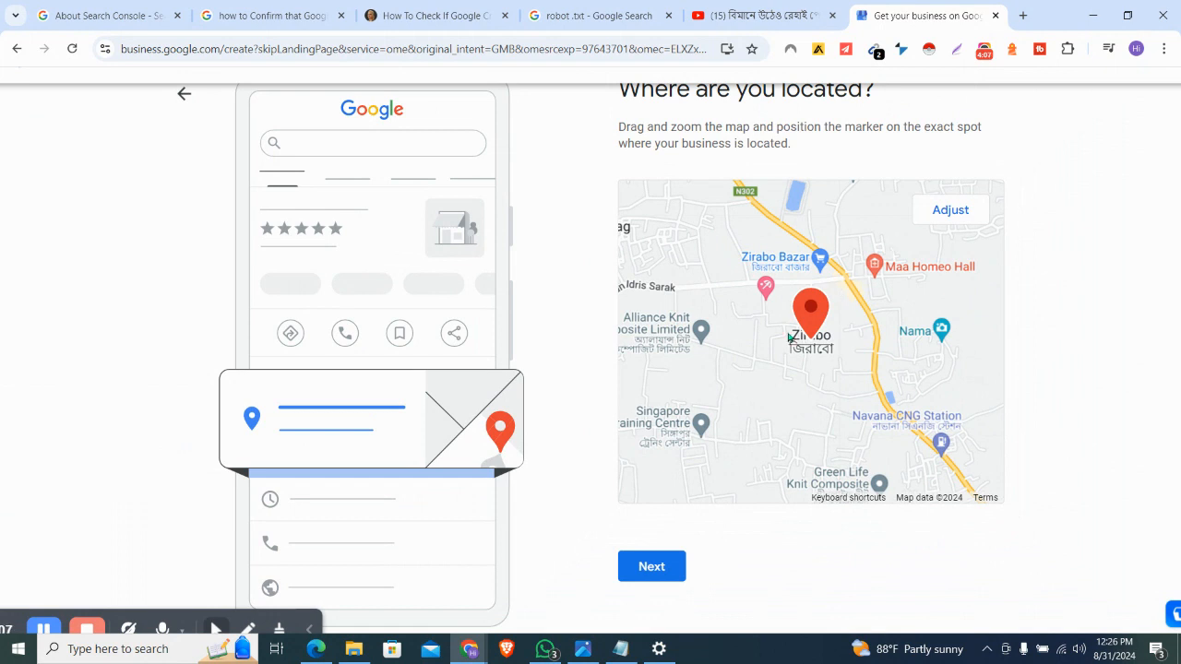
left_click(972, 214)
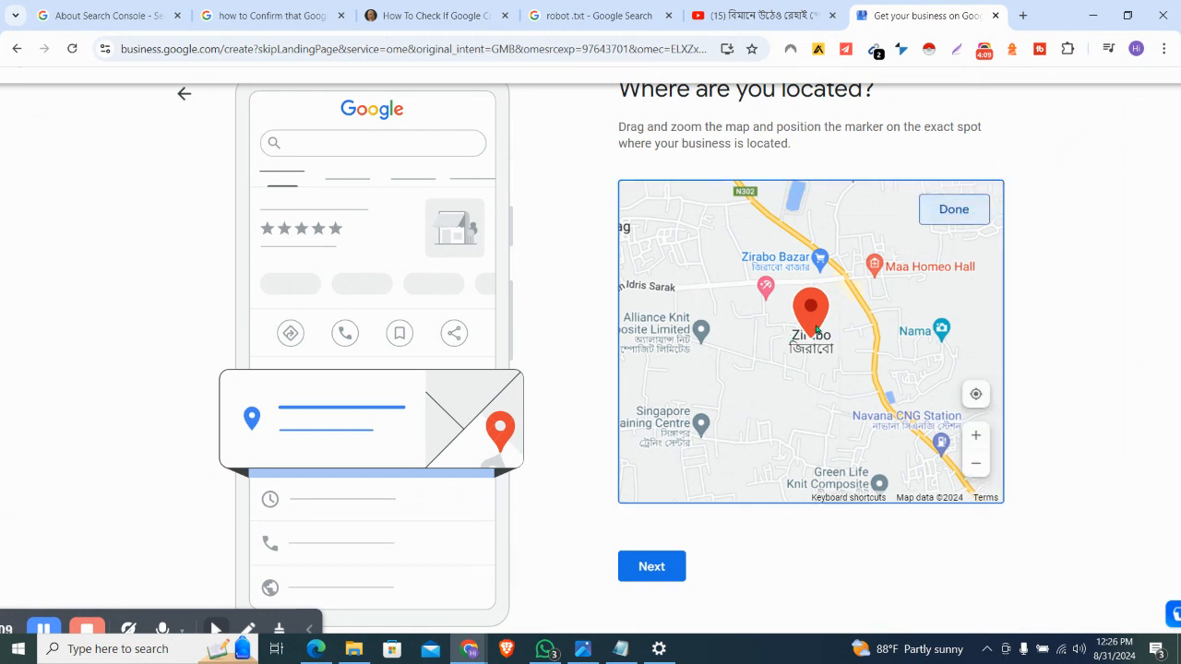
mouse_move(818, 322)
left_mouse_down()
mouse_move(857, 319)
mouse_move(820, 315)
left_mouse_up()
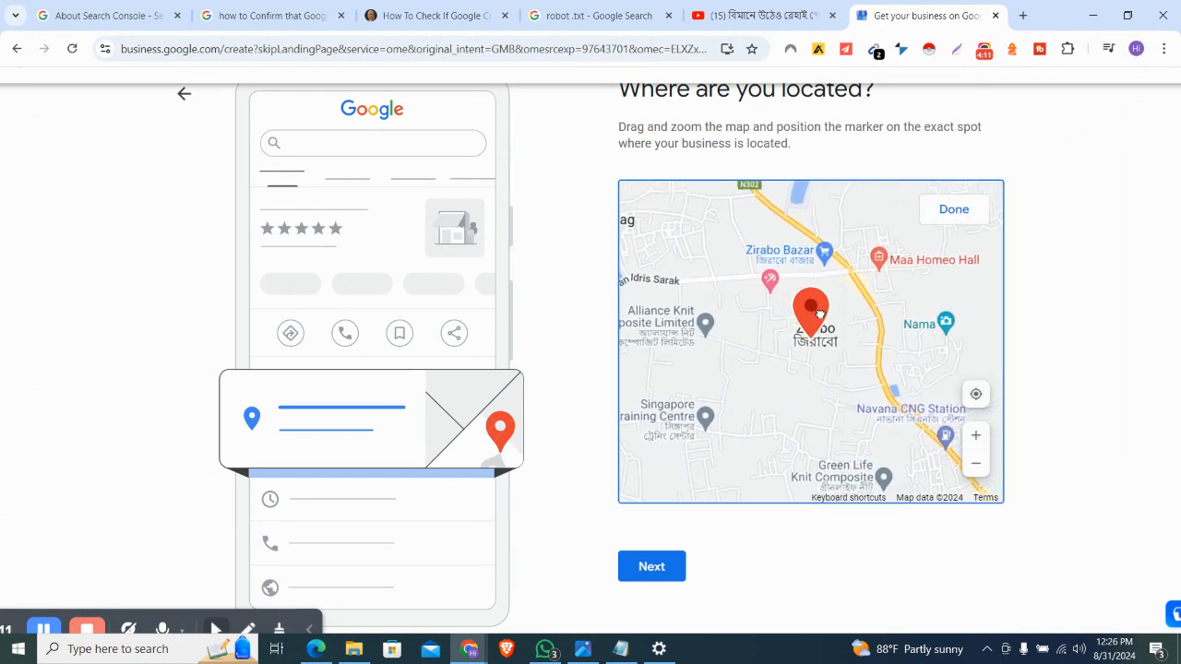
left_click(892, 225)
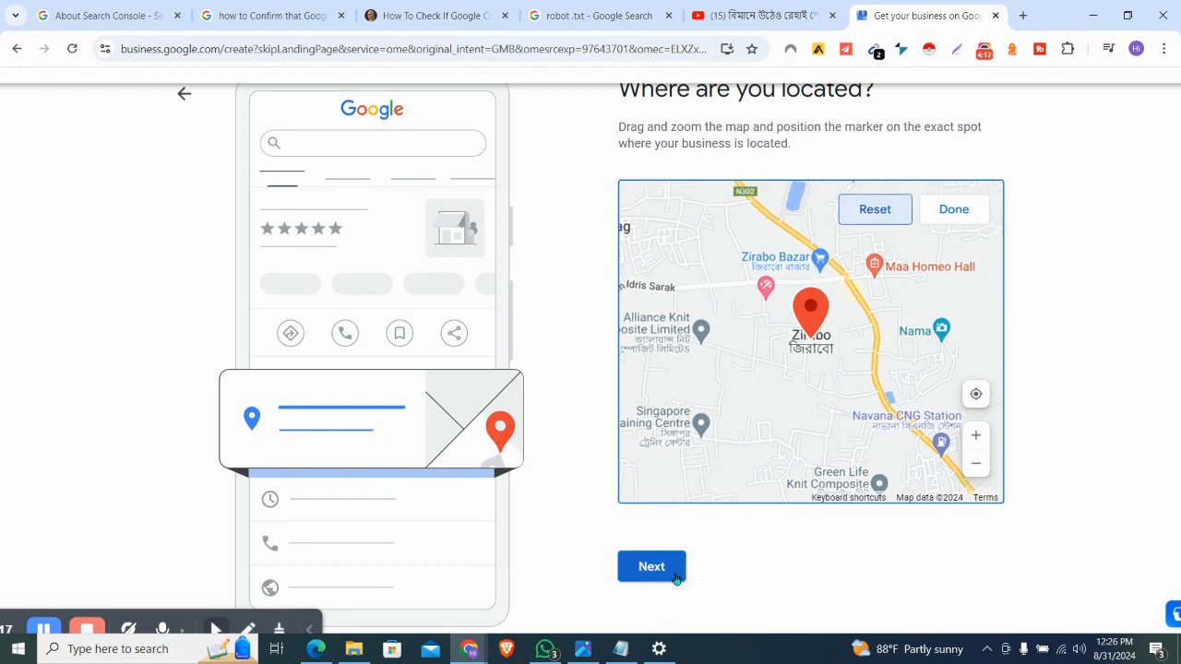
left_click(675, 578)
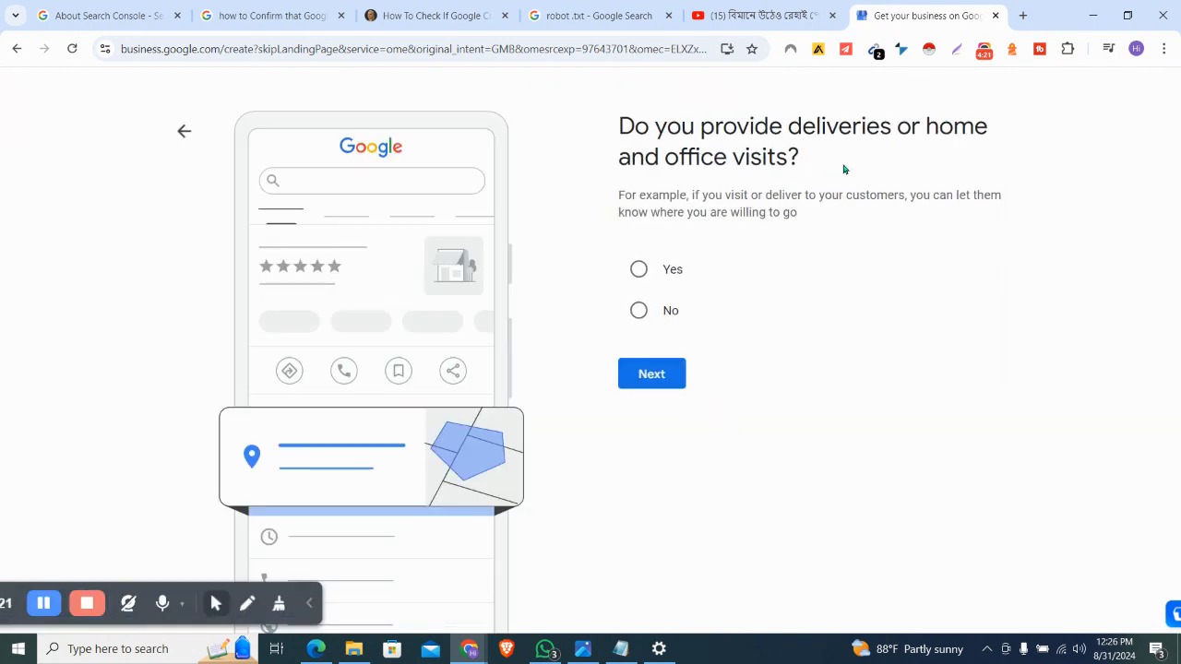
Answer no to deliveries or home visits, then enter the business phone number and continue
left_click(641, 313)
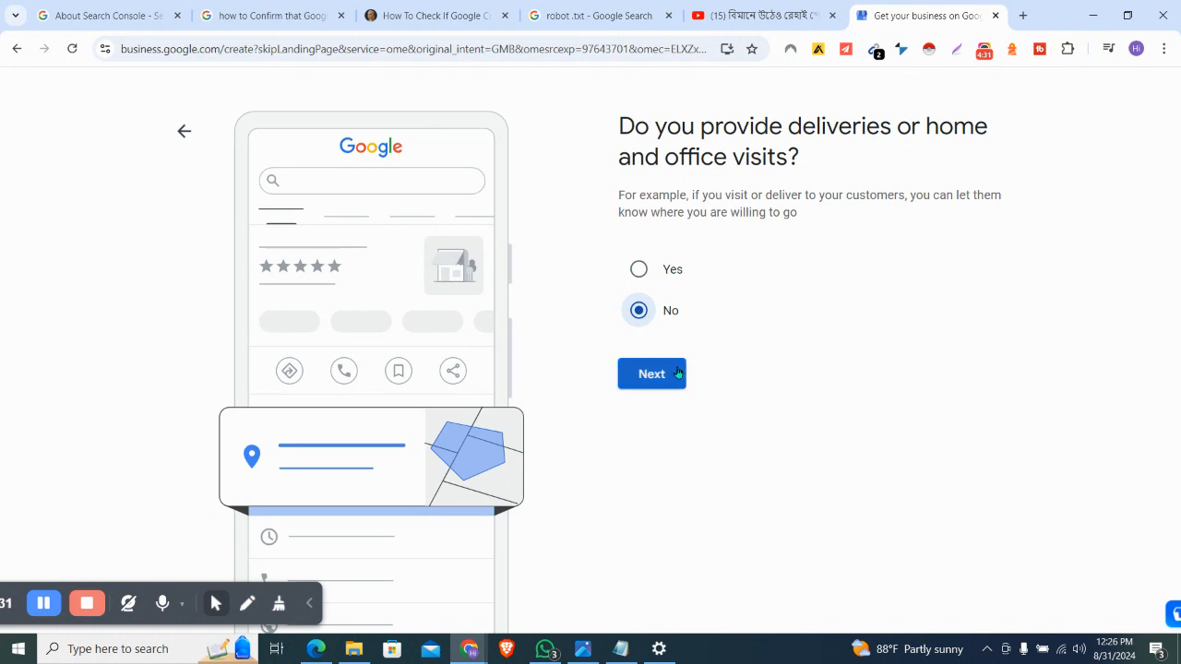
left_click(681, 381)
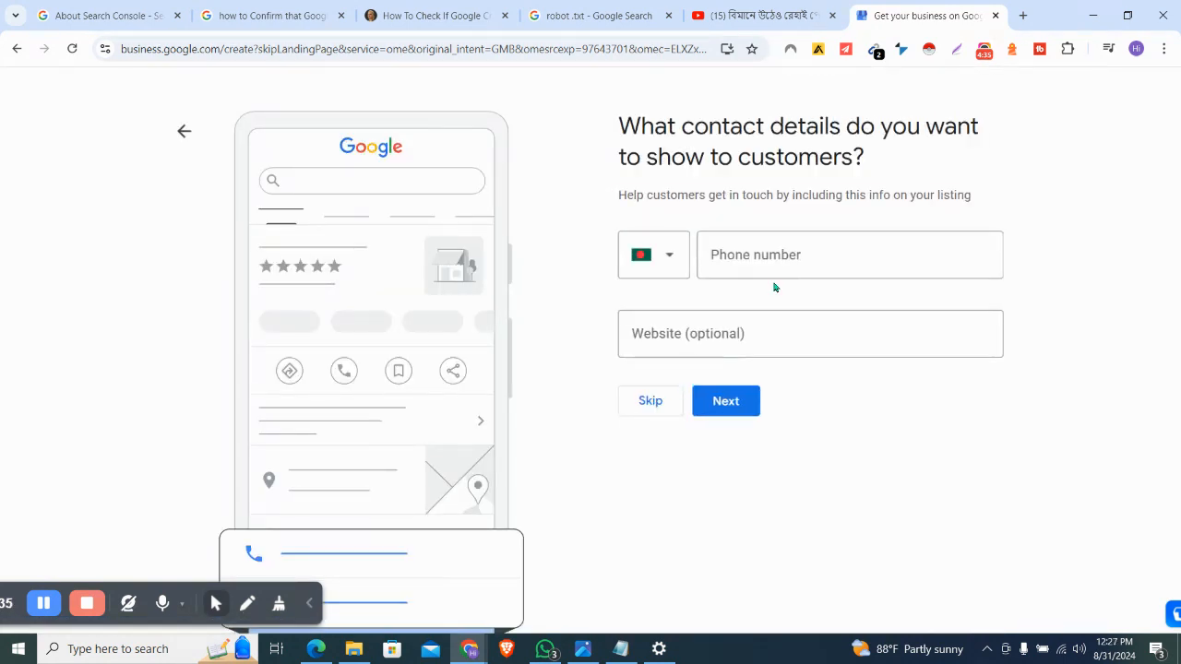
left_click(799, 255)
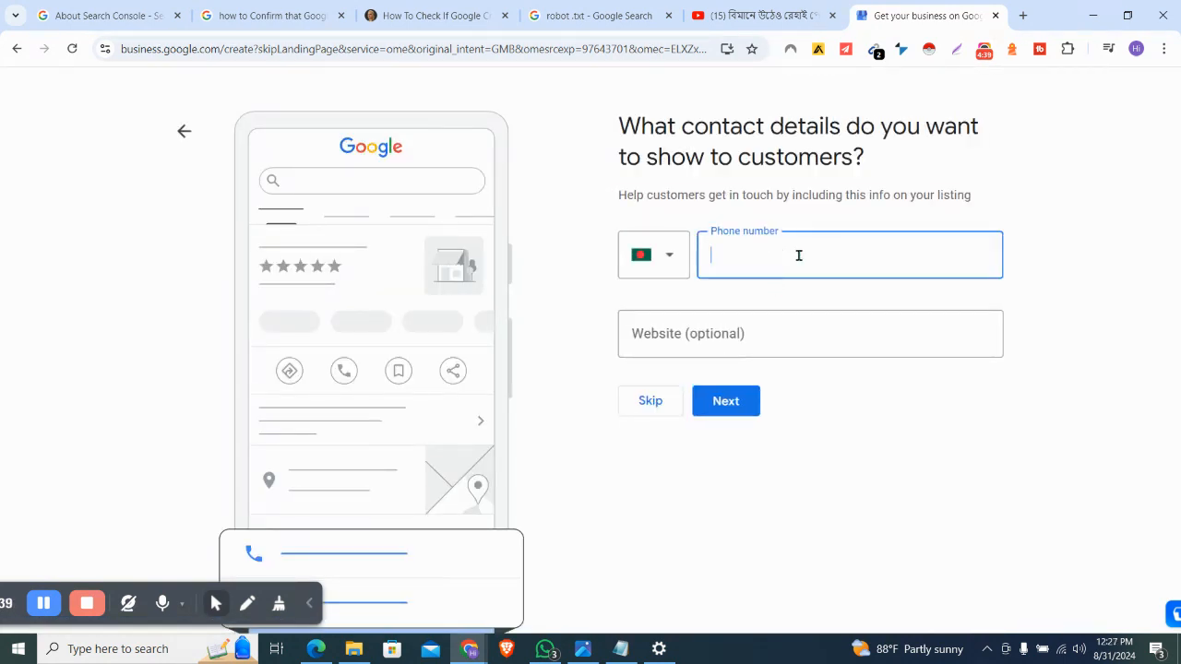
left_click(754, 320)
left_click_drag(835, 252, 586, 313)
left_click(729, 403)
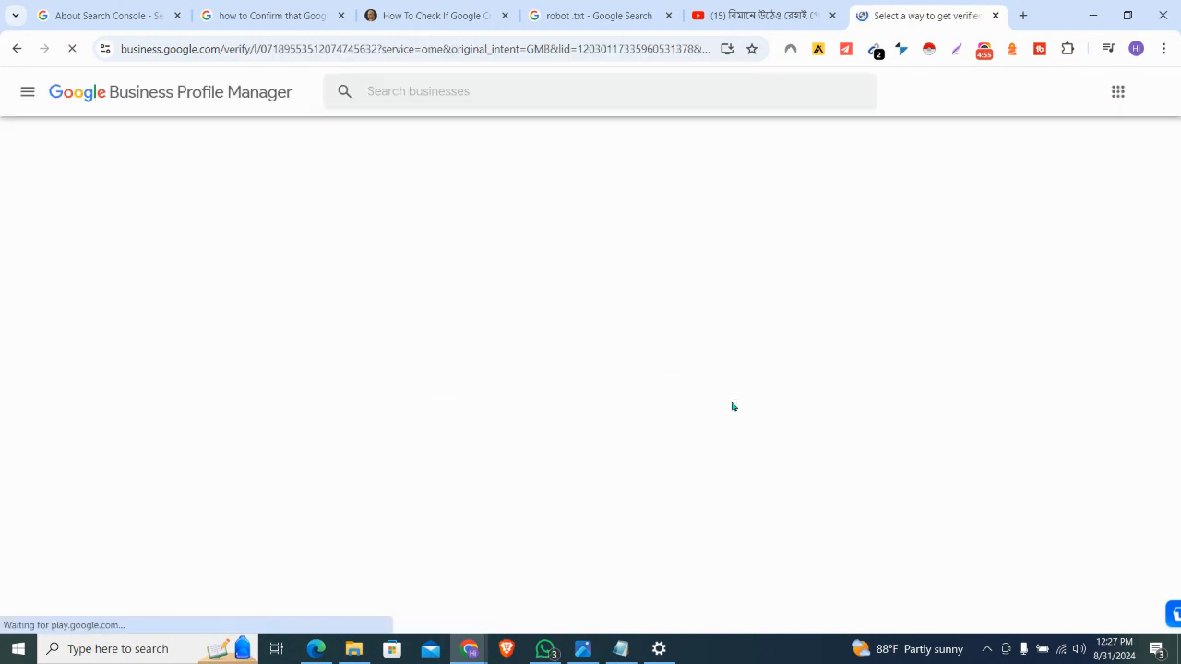
Expand More options and proceed with Business video as the verification method
scroll(731, 406, "down", 1)
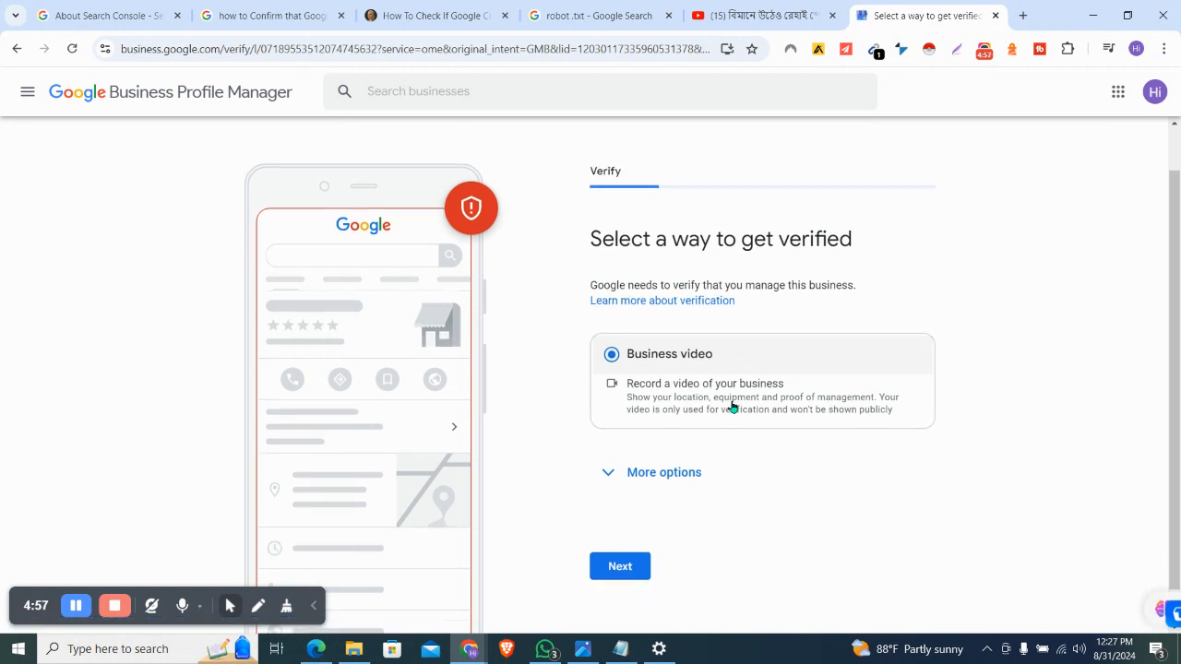
scroll(732, 404, "down", 1)
scroll(731, 404, "up", 1)
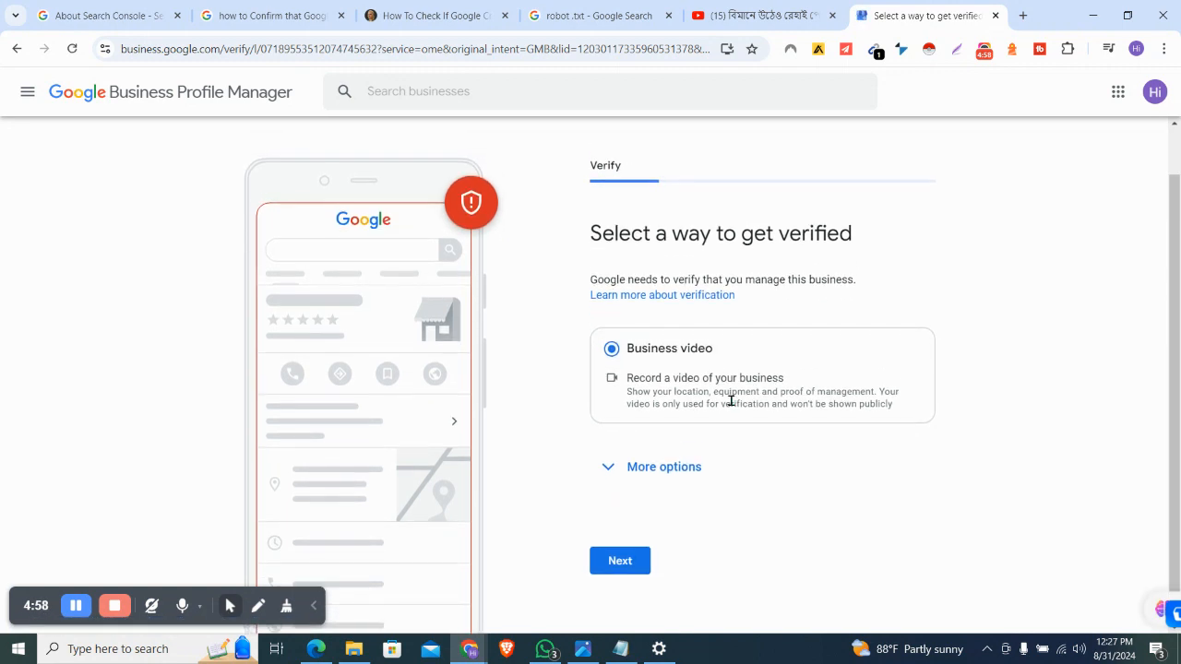
left_click(628, 469)
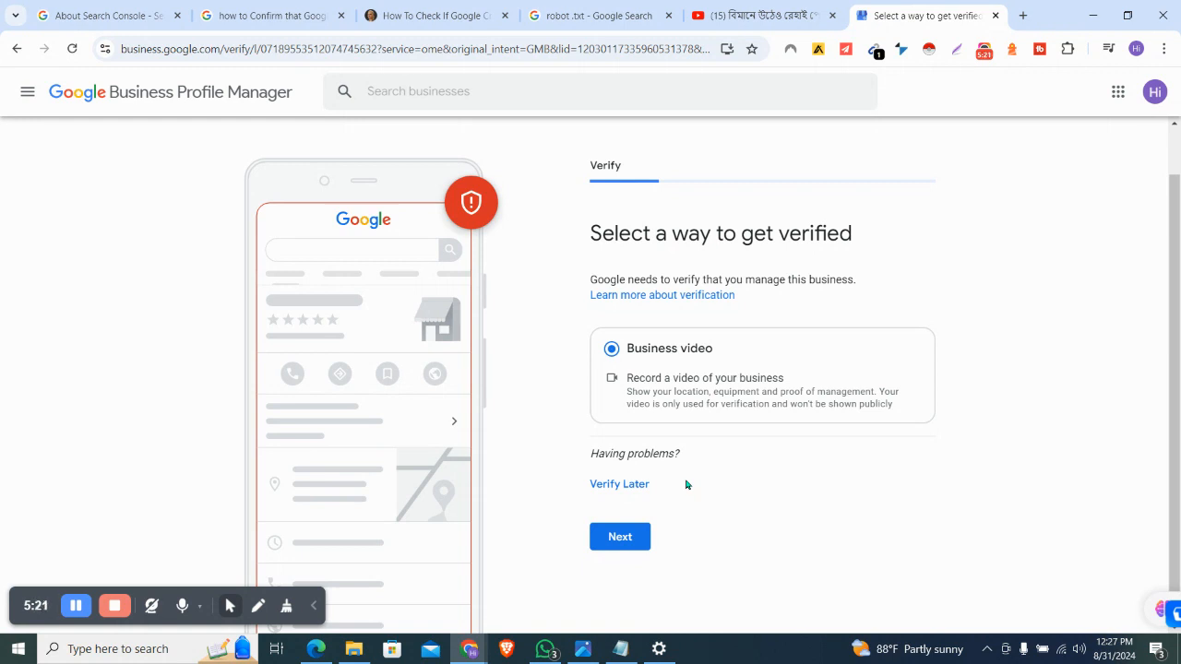
left_click(623, 538)
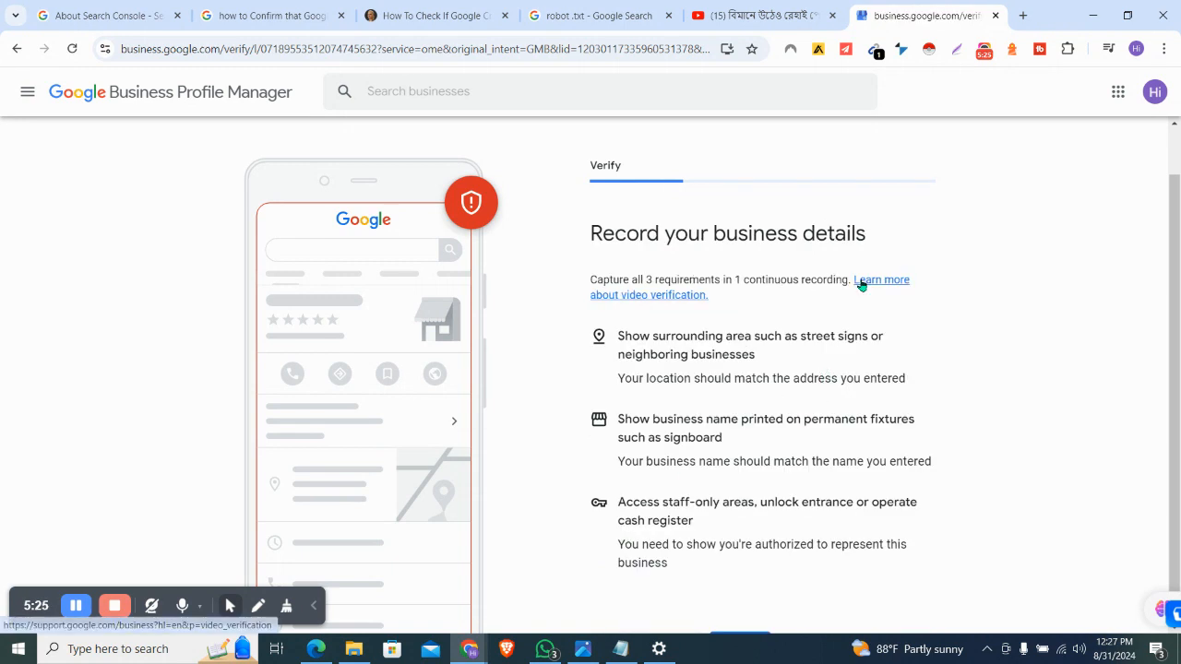
Continue past the recording requirements and start video verification to show the mobile QR code
scroll(938, 411, "down", 1)
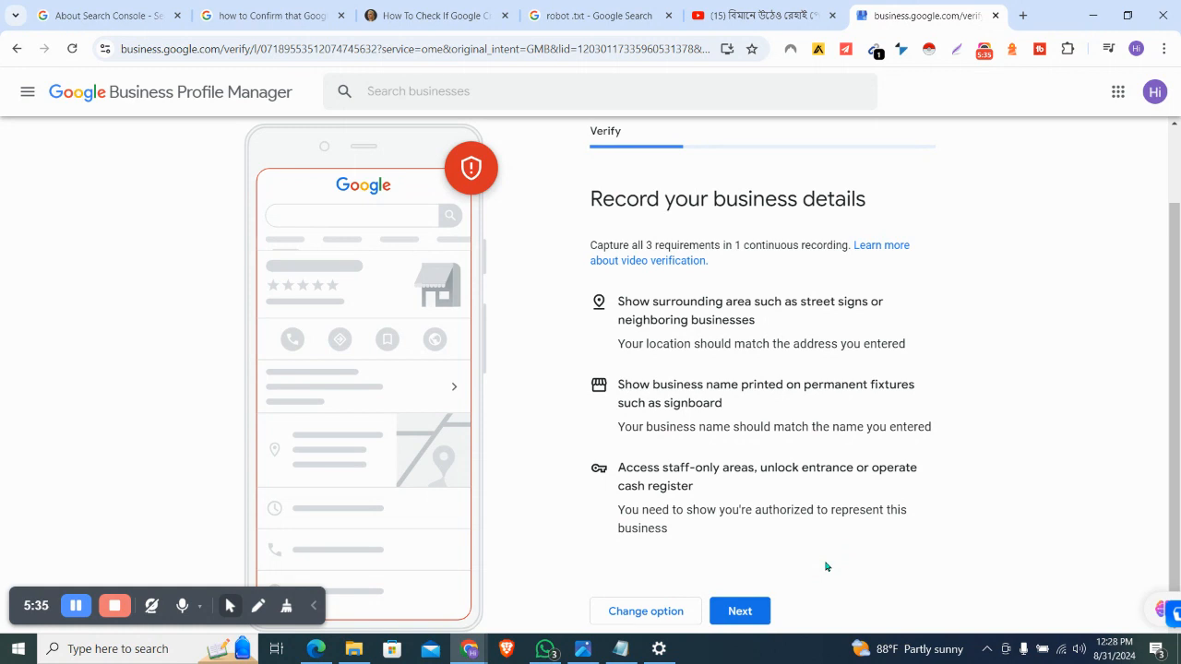
left_click(738, 614)
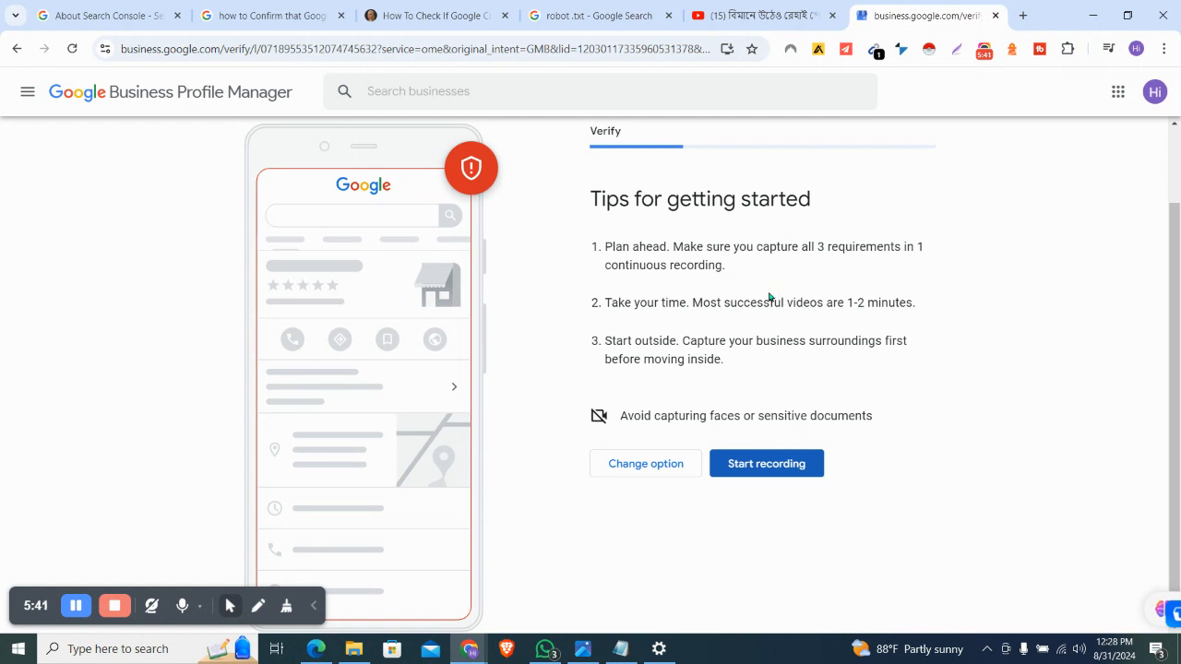
left_click(807, 471)
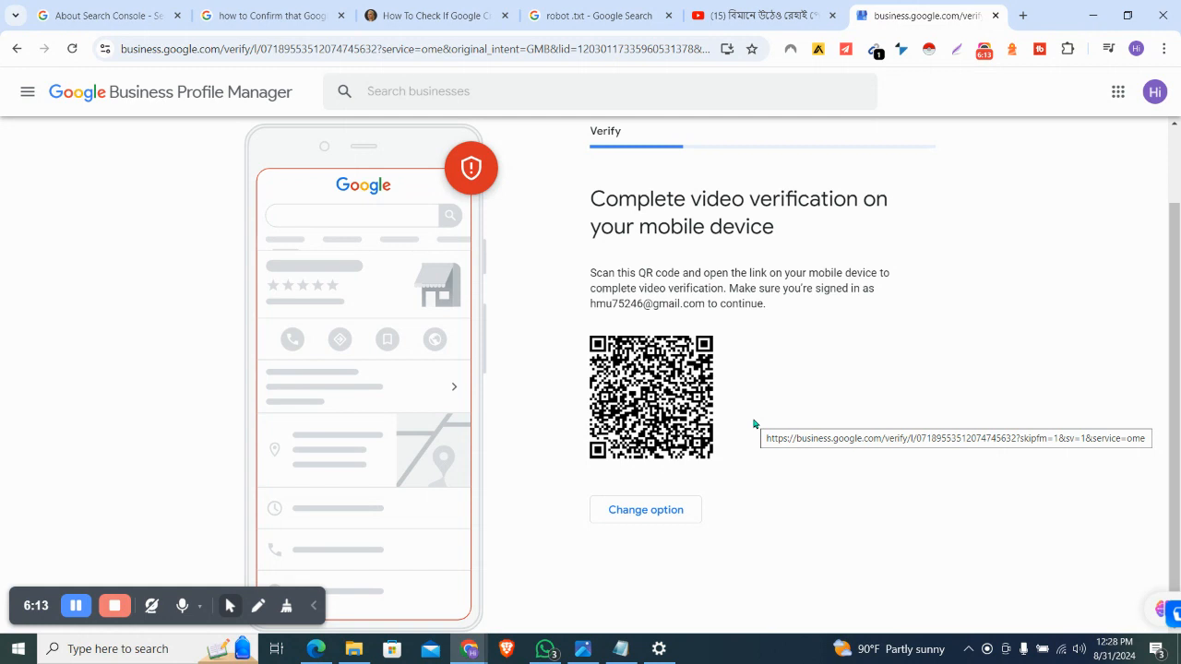
Show the Google account panel with the signed-in account and begin a Lightshot capture
left_click(1155, 93)
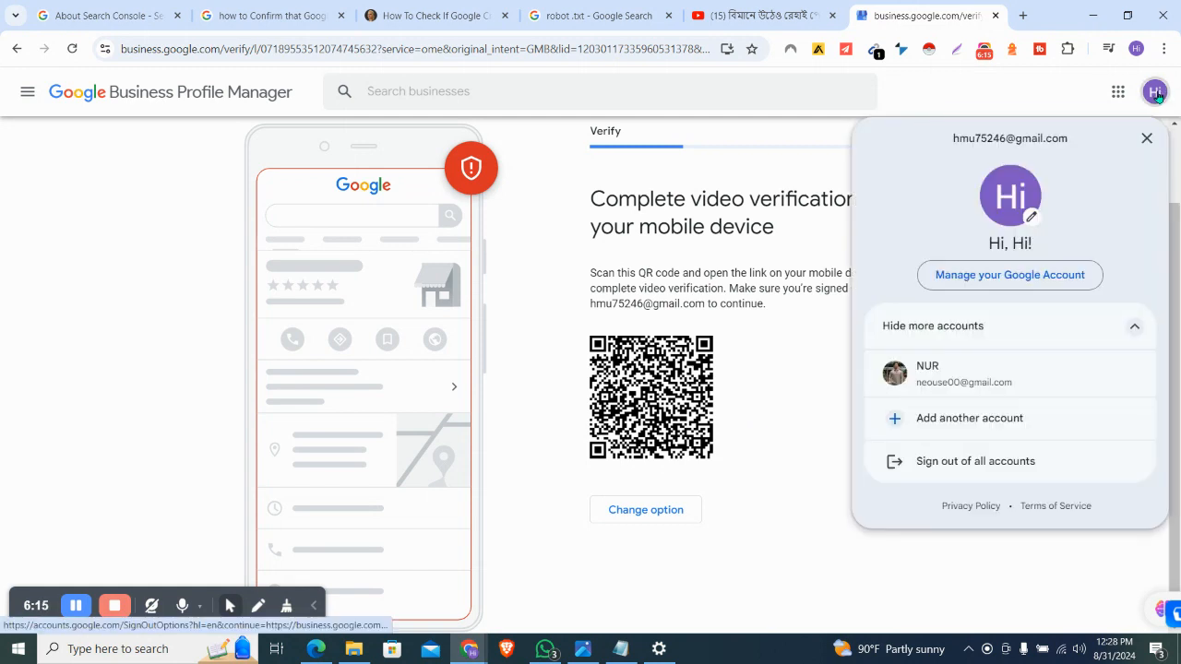
left_click(956, 53)
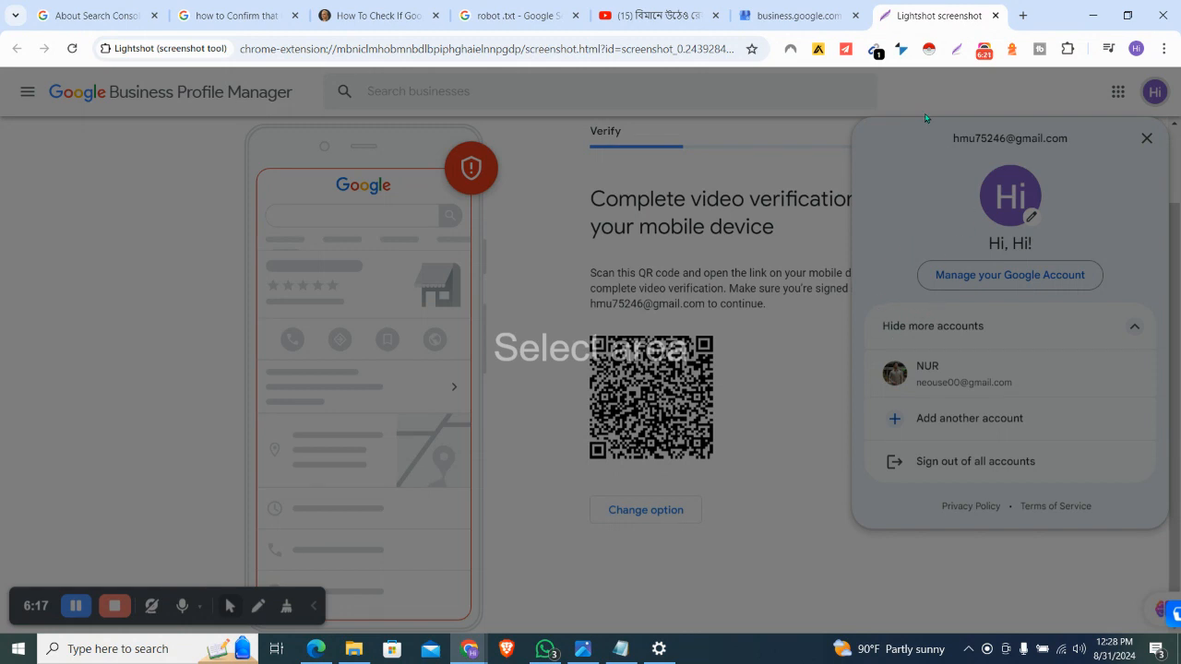
Capture the account e-mail area, draw a red line over the e-mail address, and close the capture
left_click_drag(923, 119, 1129, 166)
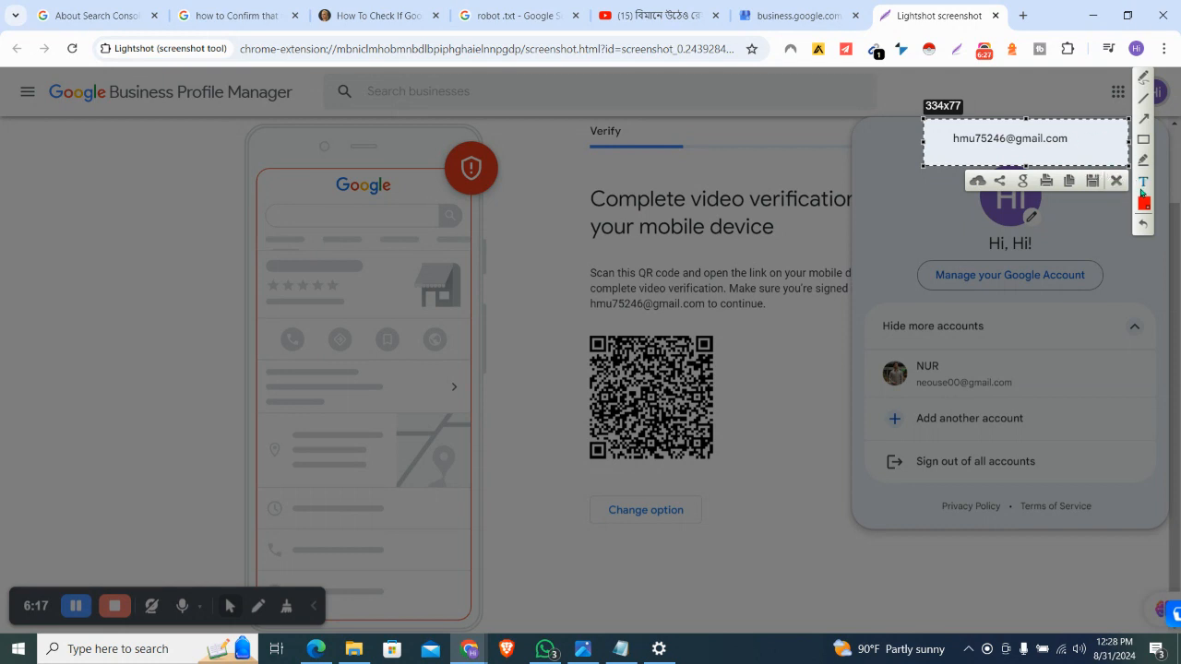
left_click(1144, 102)
left_click(1144, 204)
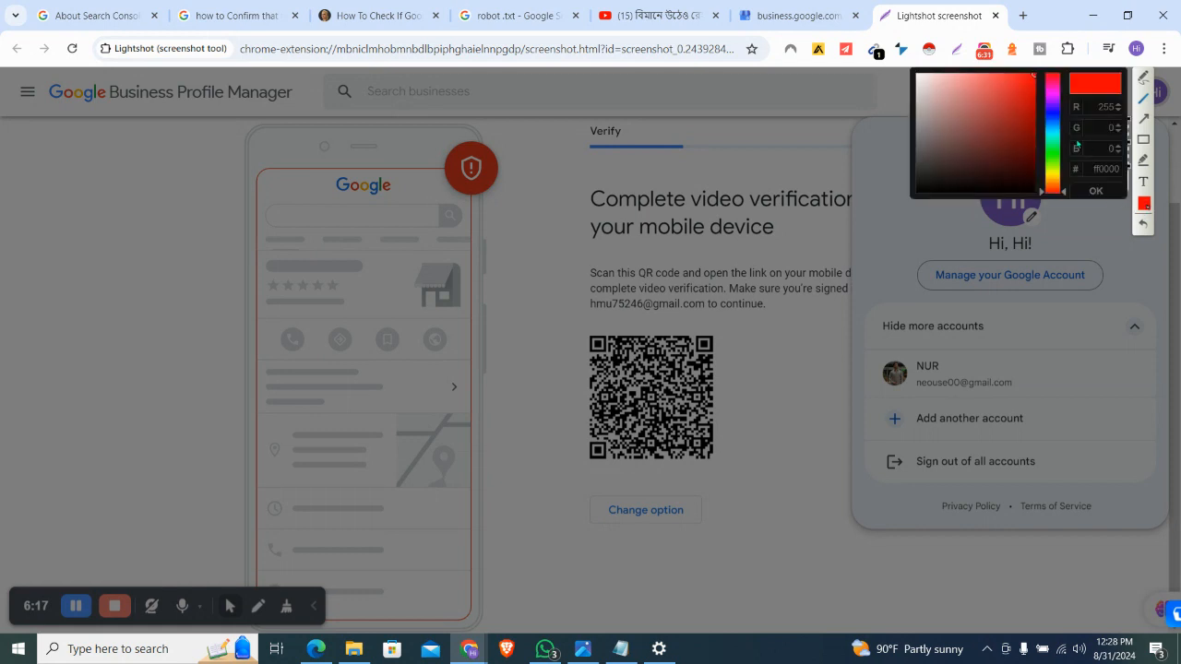
left_click(1052, 151)
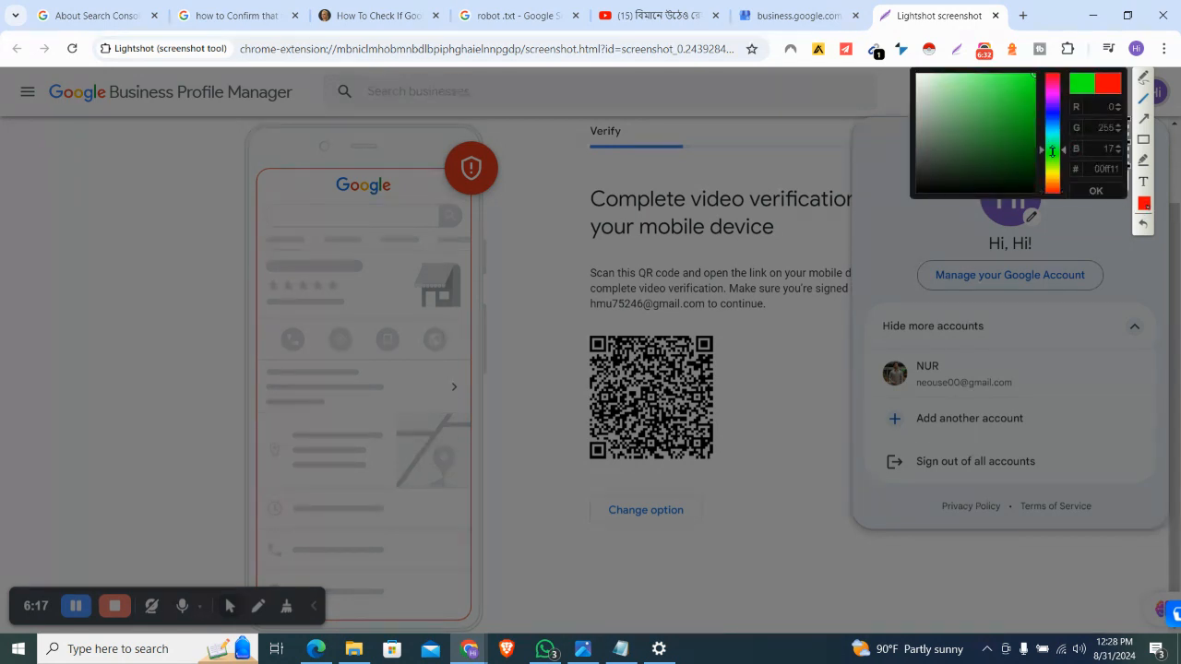
left_click(988, 221)
mouse_move(942, 129)
left_mouse_down()
mouse_move(1027, 145)
mouse_move(1073, 134)
left_mouse_up()
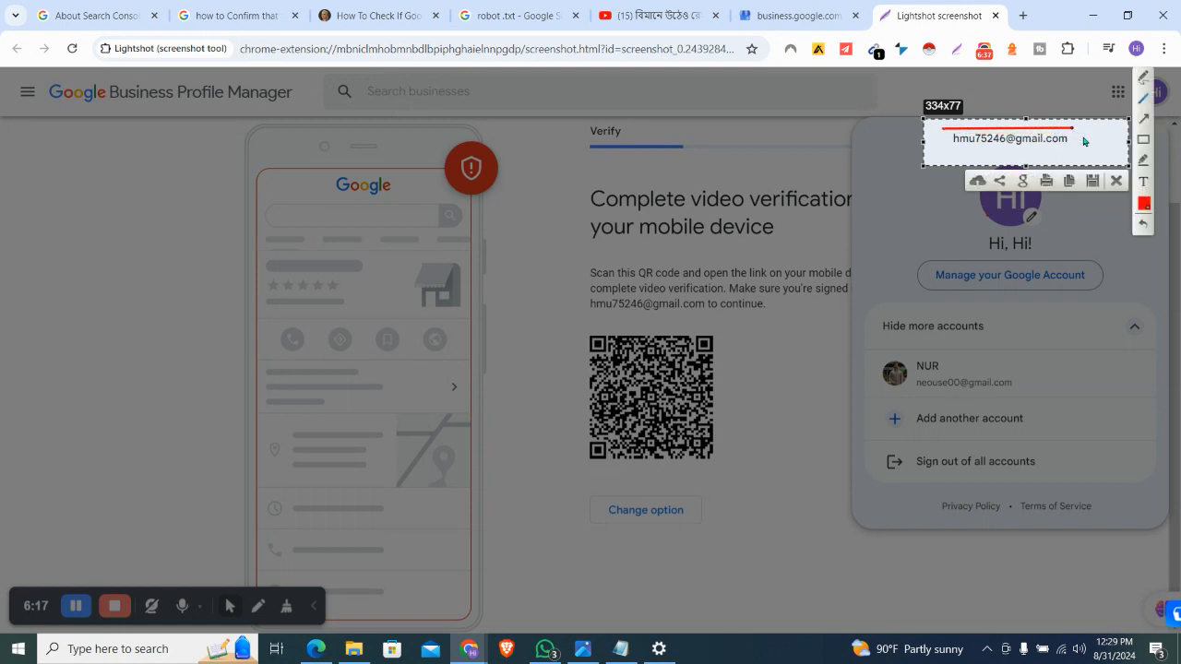
left_click(1097, 144)
key("ctrl+c")
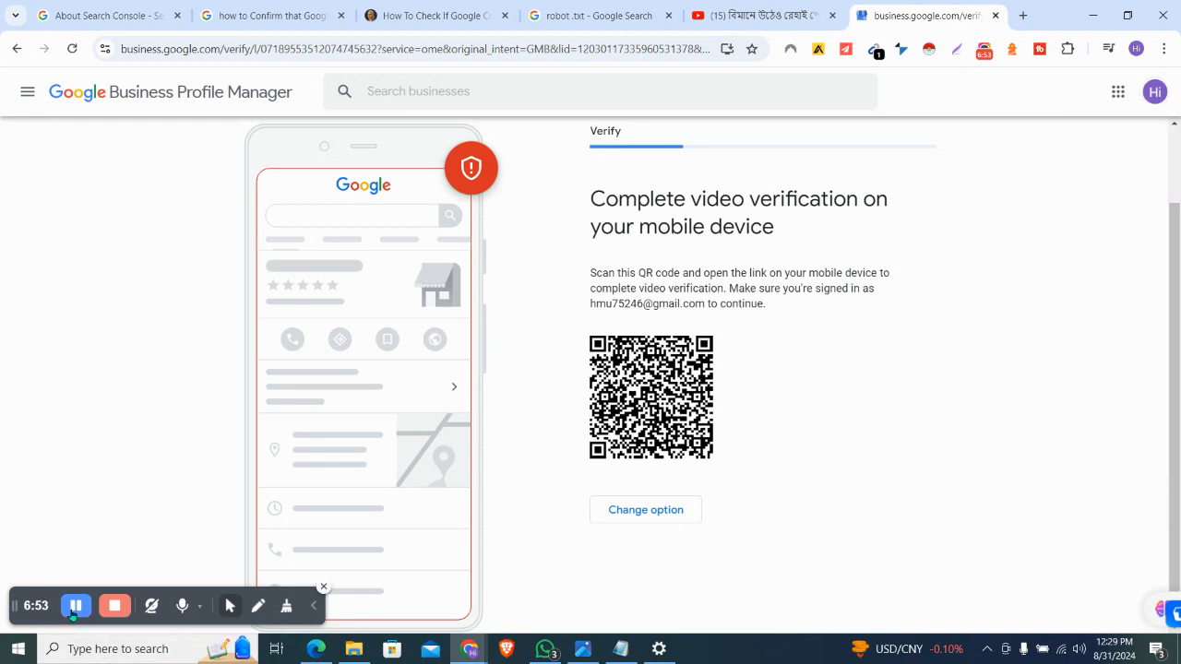
left_click(75, 606)
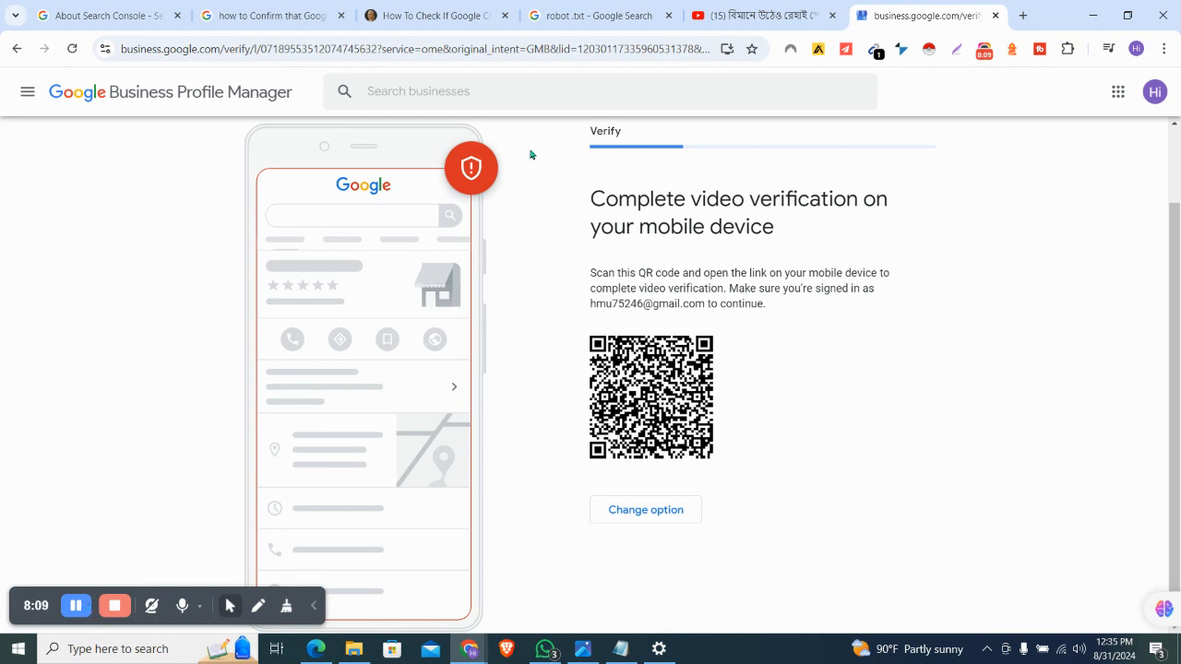
Search 'google my business profile' in a new tab and start a Lightshot capture of the results
left_click(1024, 16)
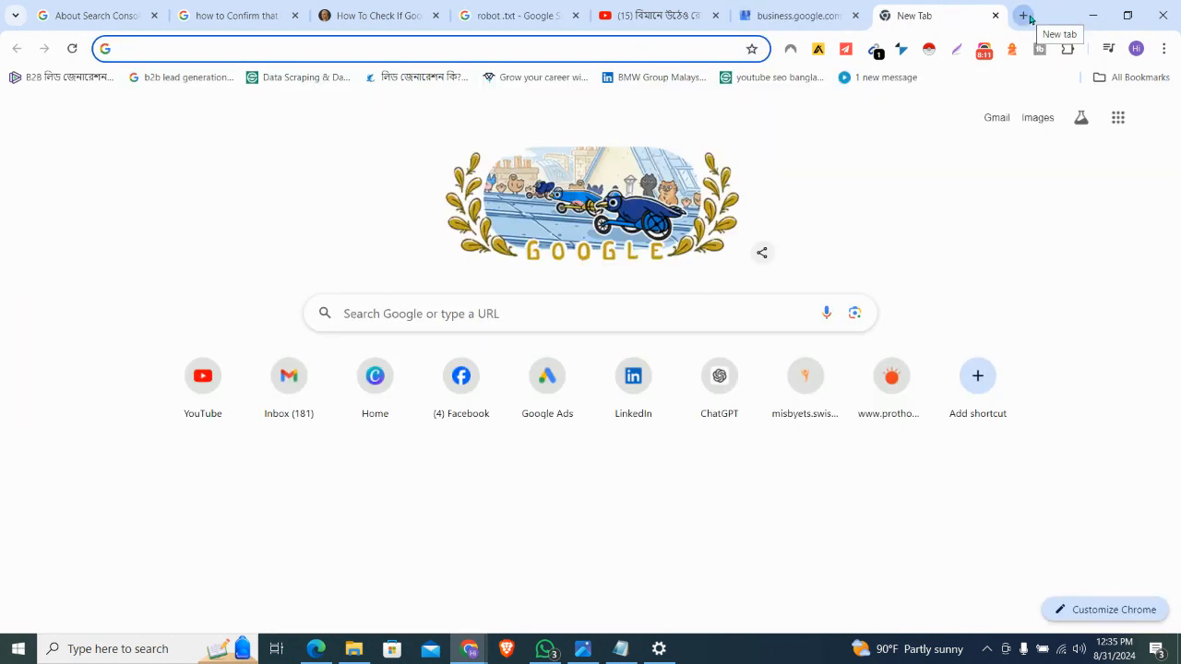
type("goog")
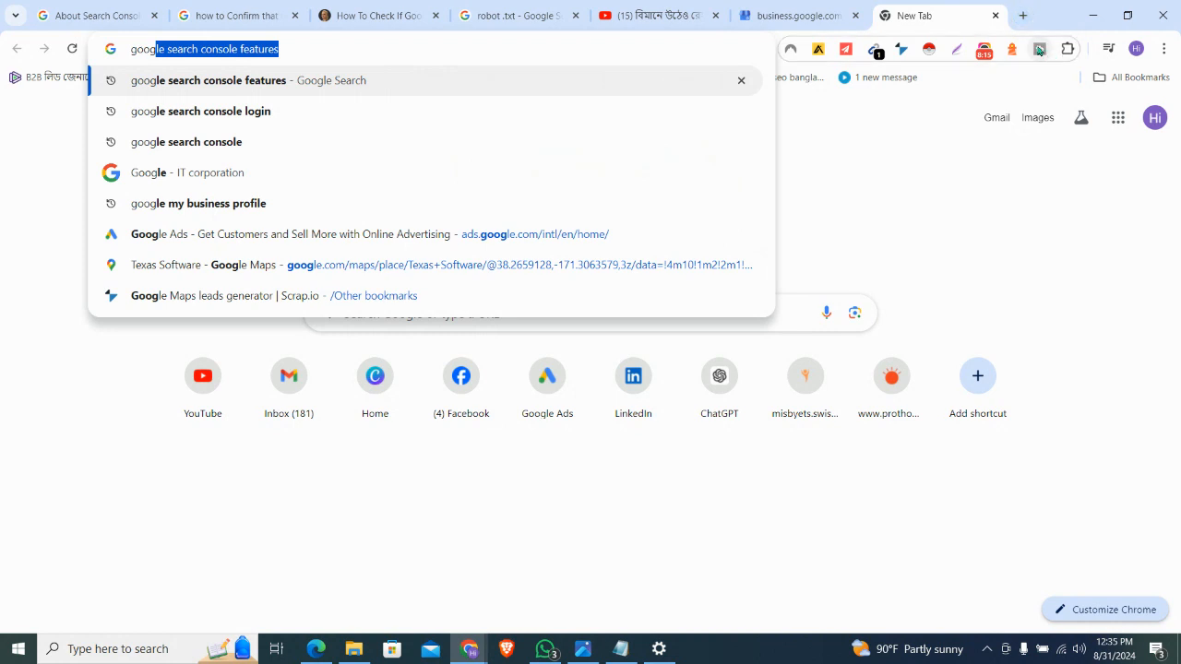
key("Right")
key("BackSpace")
key("BackSpace")
key("BackSpace")
key("BackSpace")
key("BackSpace")
key("BackSpace")
key("BackSpace")
key("BackSpace")
key("BackSpace")
key("BackSpace")
key("BackSpace")
key("BackSpace")
key("BackSpace")
key("BackSpace")
key("BackSpace")
key("BackSpace")
key("BackSpace")
key("BackSpace")
key("BackSpace")
key("BackSpace")
key("BackSpace")
key("BackSpace")
key("BackSpace")
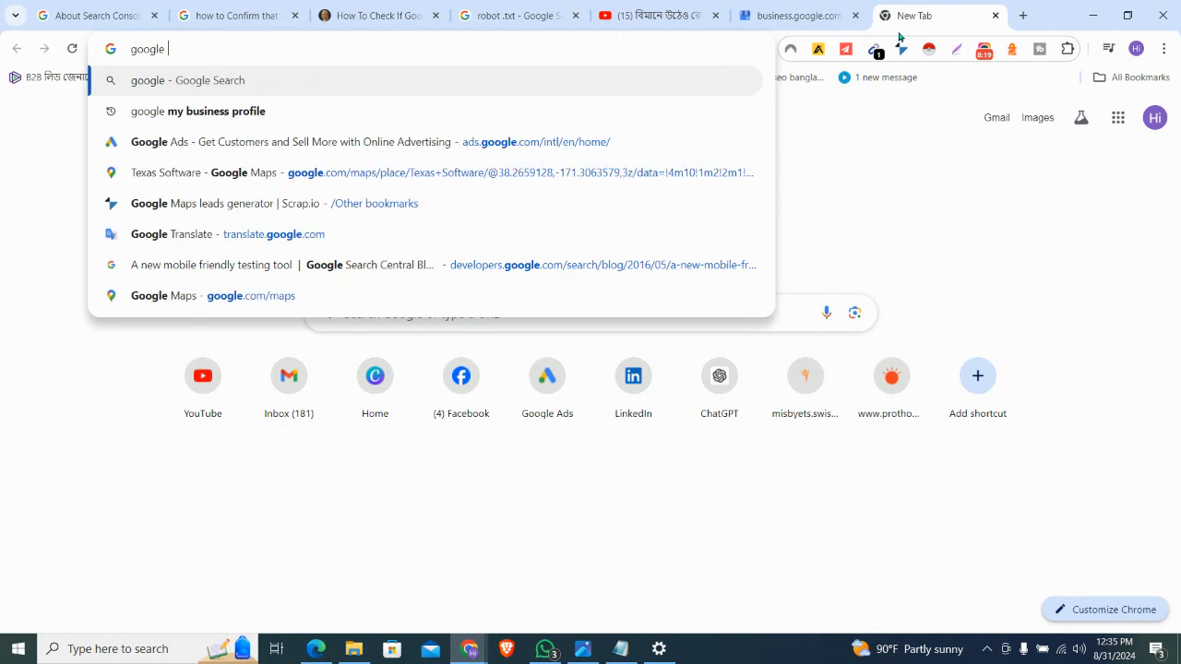
type("my business")
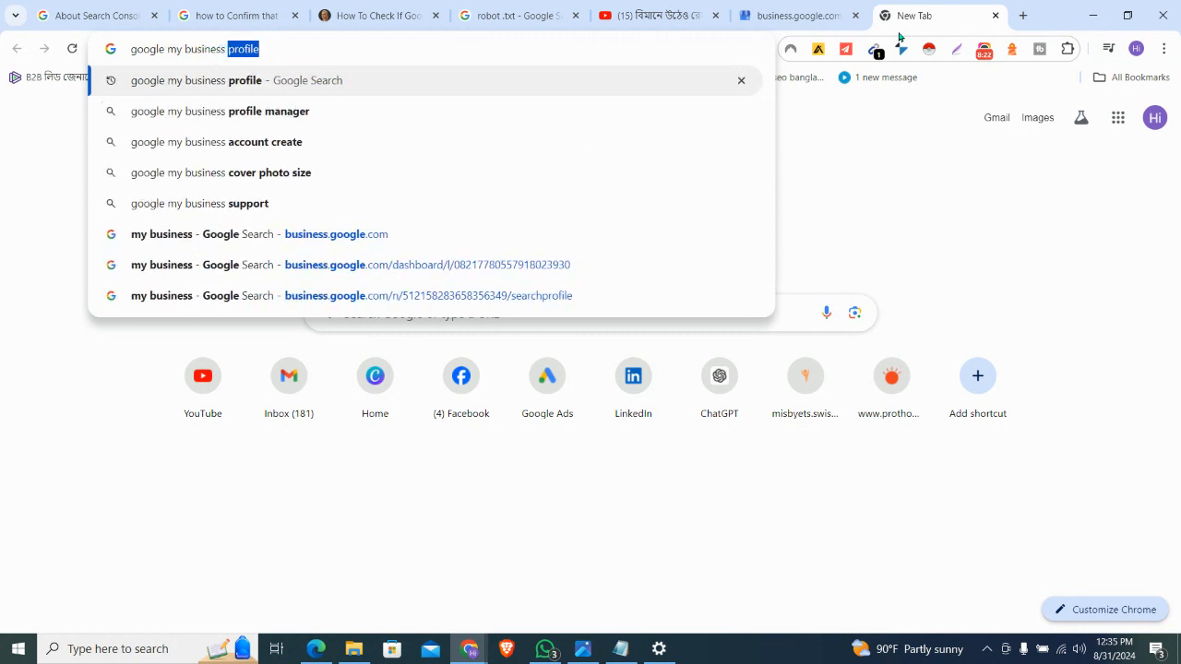
key("Return")
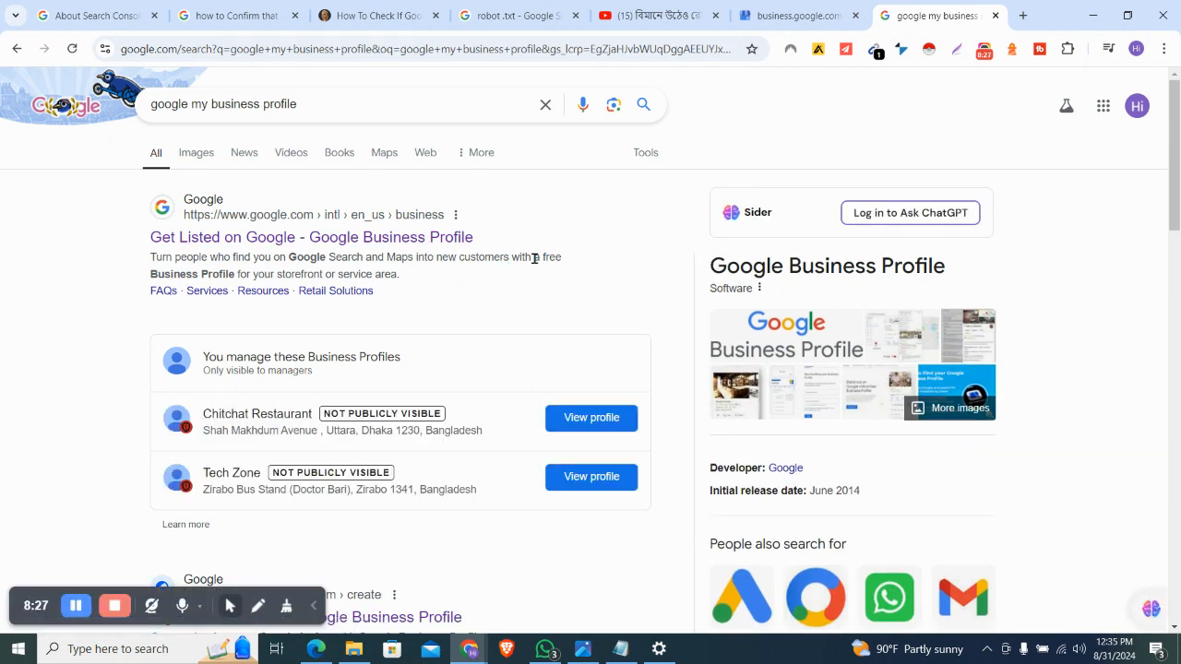
scroll(534, 259, "down", 1)
scroll(536, 262, "up", 1)
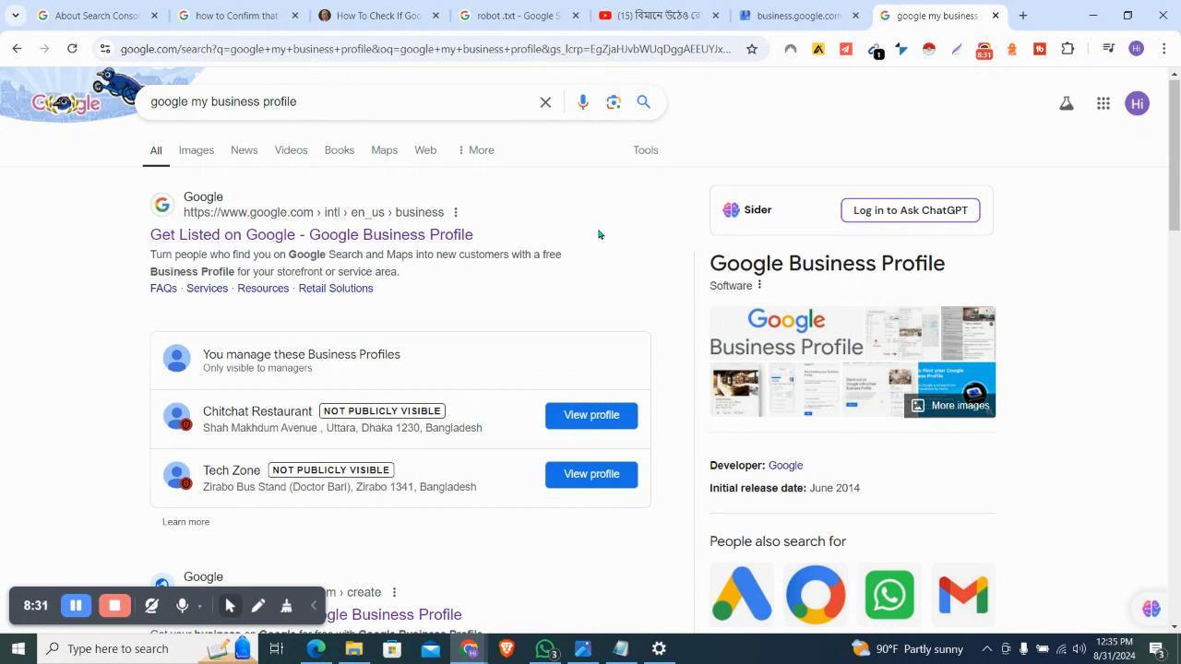
scroll(599, 233, "down", 2)
scroll(599, 234, "up", 2)
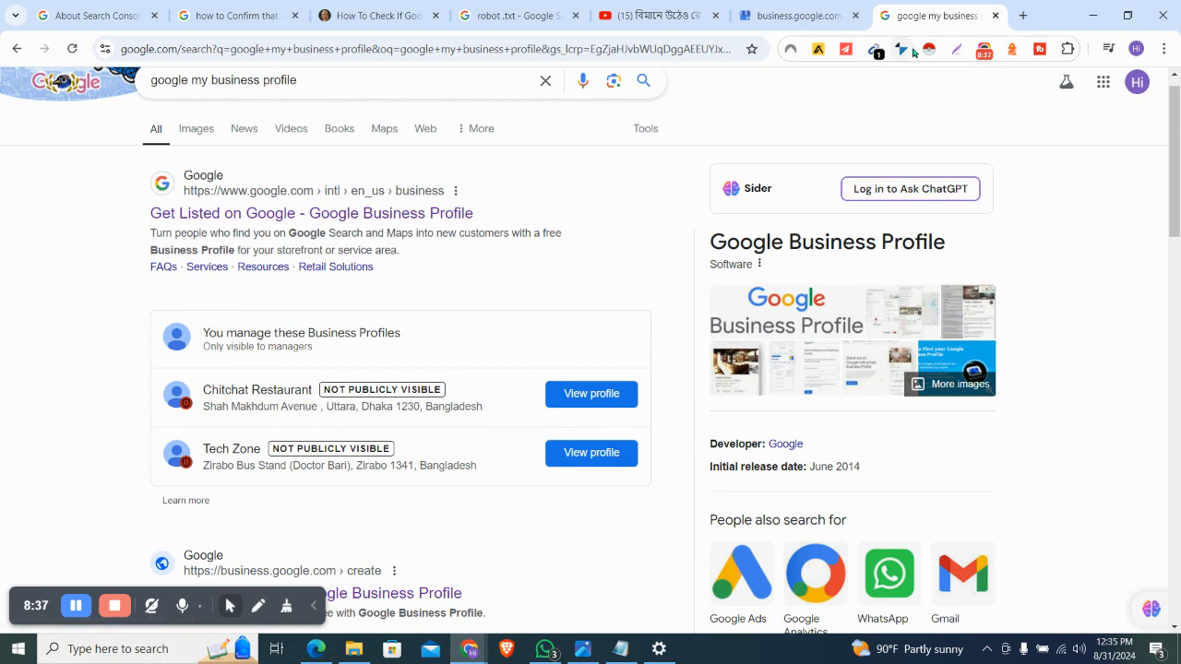
left_click(957, 49)
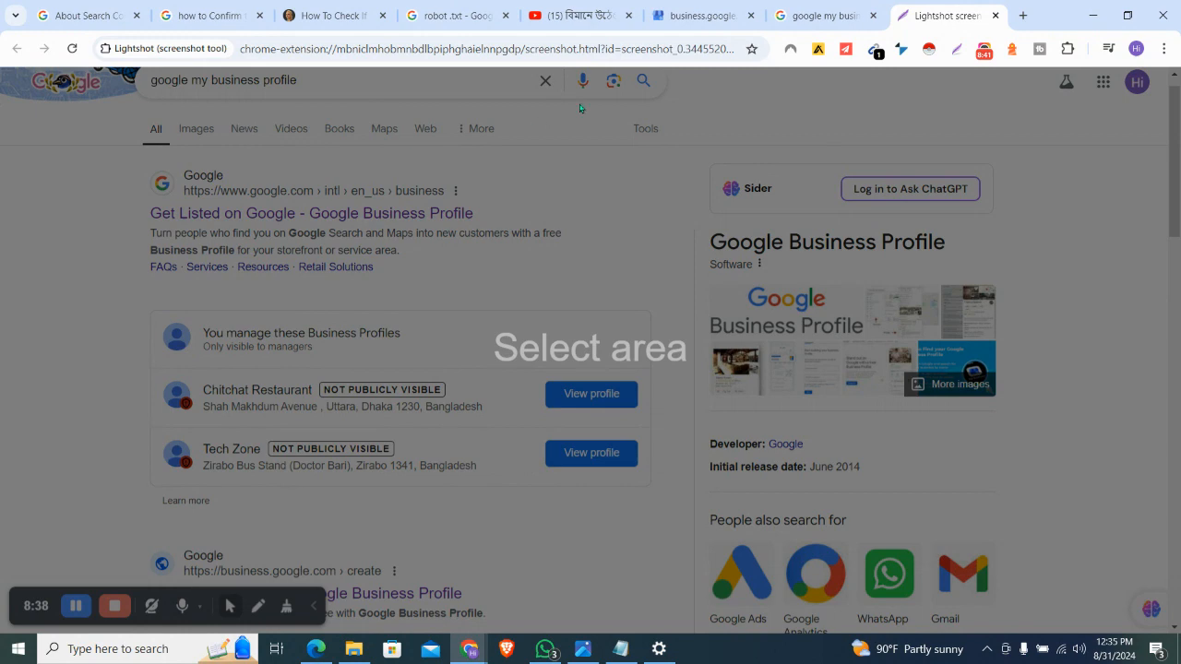
Capture the first search result, marking its title with a red line and boxing Get Listed on Google
left_click(956, 54)
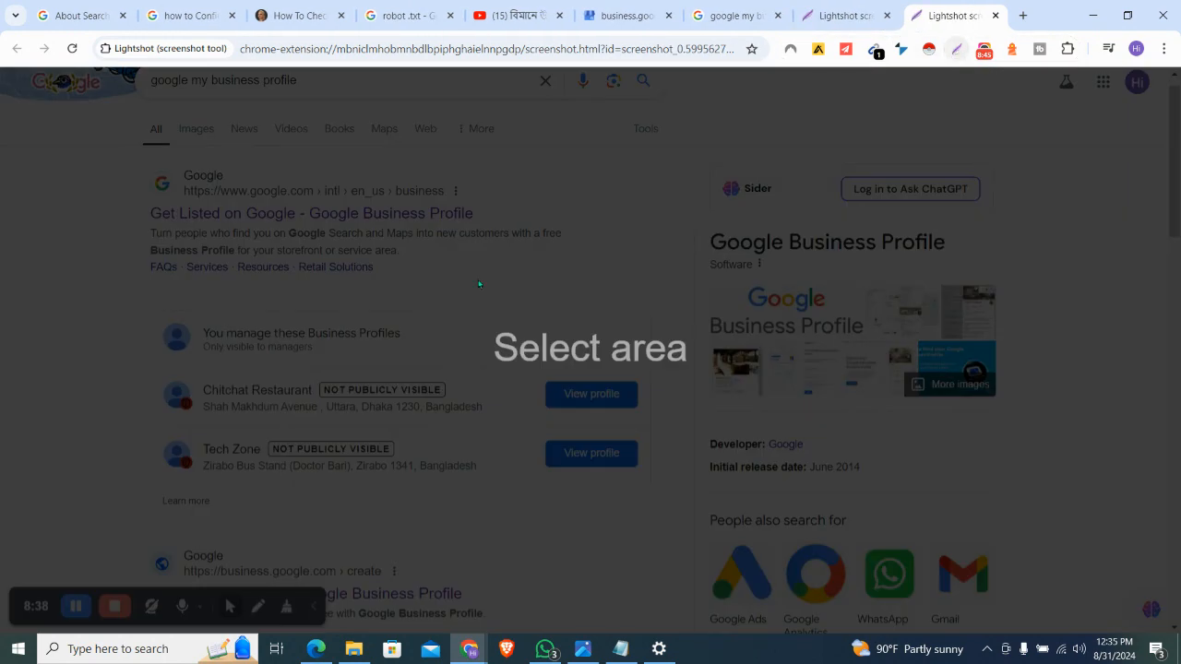
left_click_drag(94, 146, 634, 291)
left_click(649, 156)
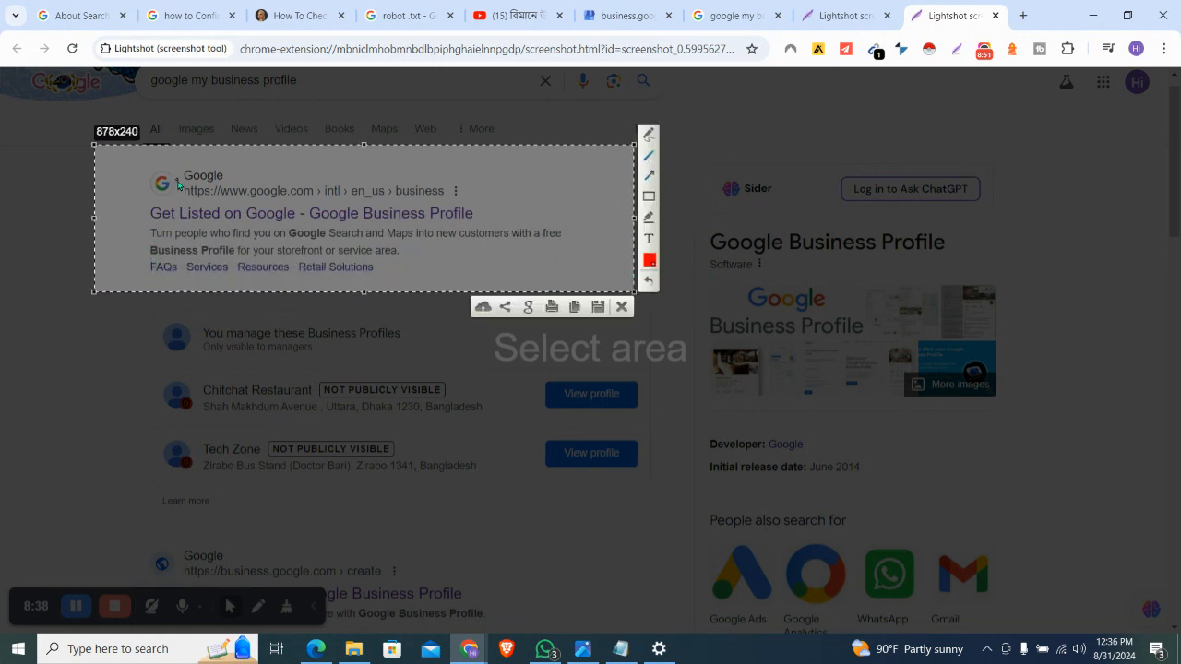
mouse_move(116, 166)
left_mouse_down()
mouse_move(277, 242)
mouse_move(329, 197)
mouse_move(185, 185)
mouse_move(138, 208)
left_mouse_up()
left_click(647, 196)
left_click_drag(134, 194, 507, 231)
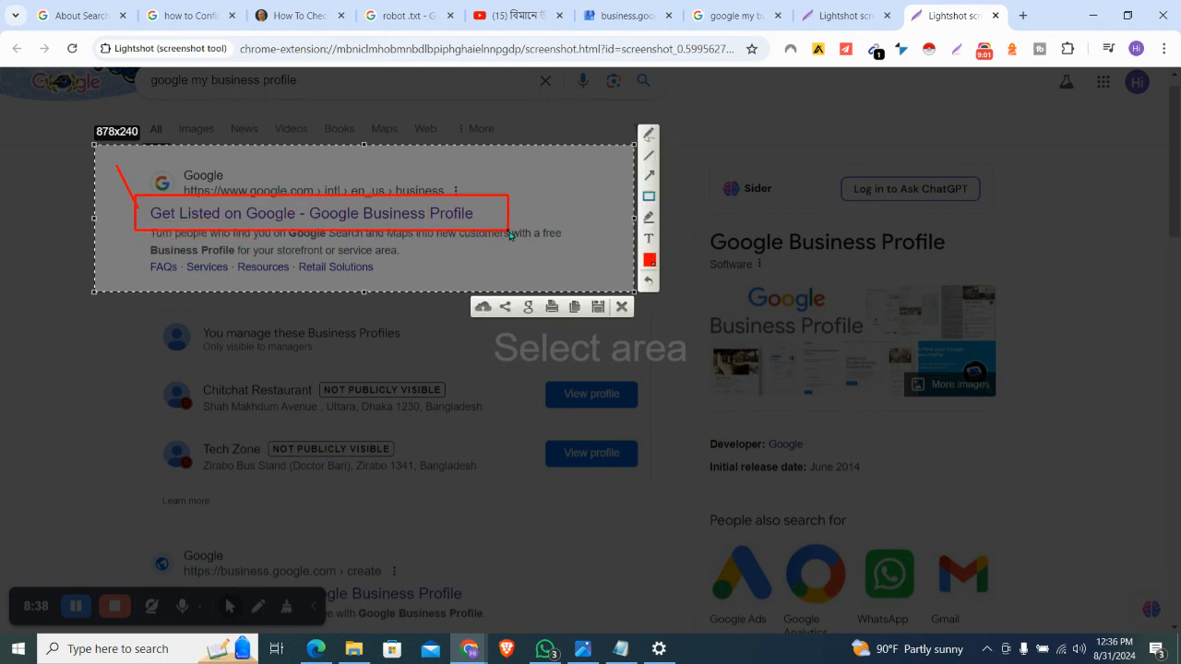
Close the capture and open the Get Listed on Google result
left_click(621, 306)
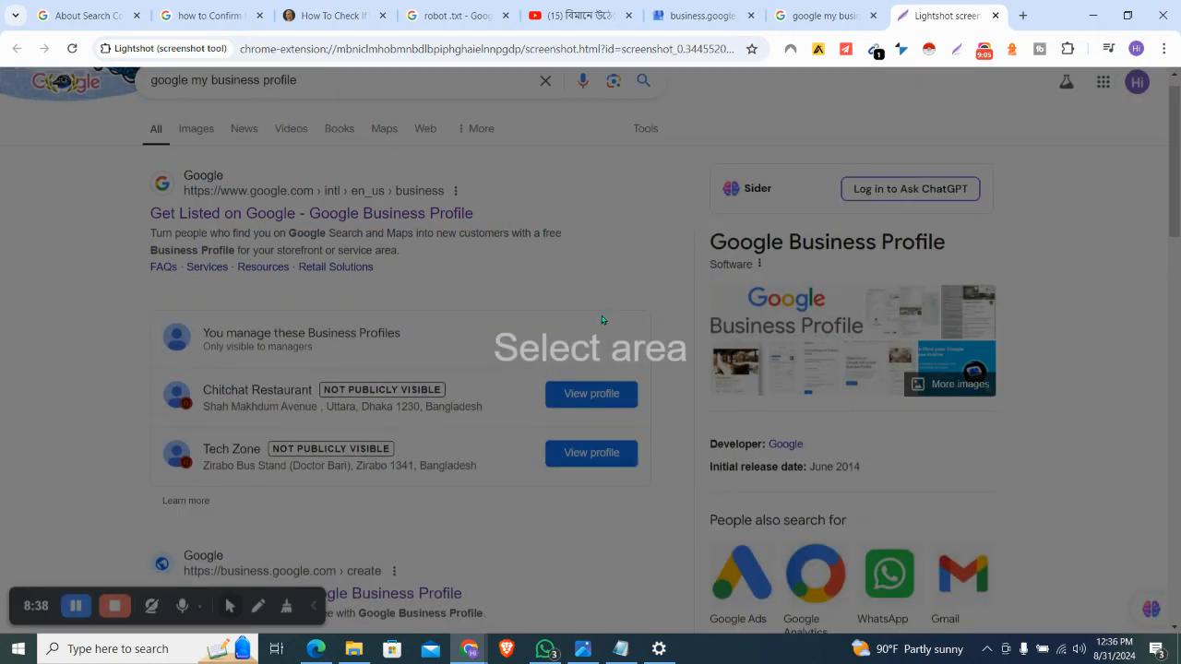
key("Escape")
left_click(416, 216)
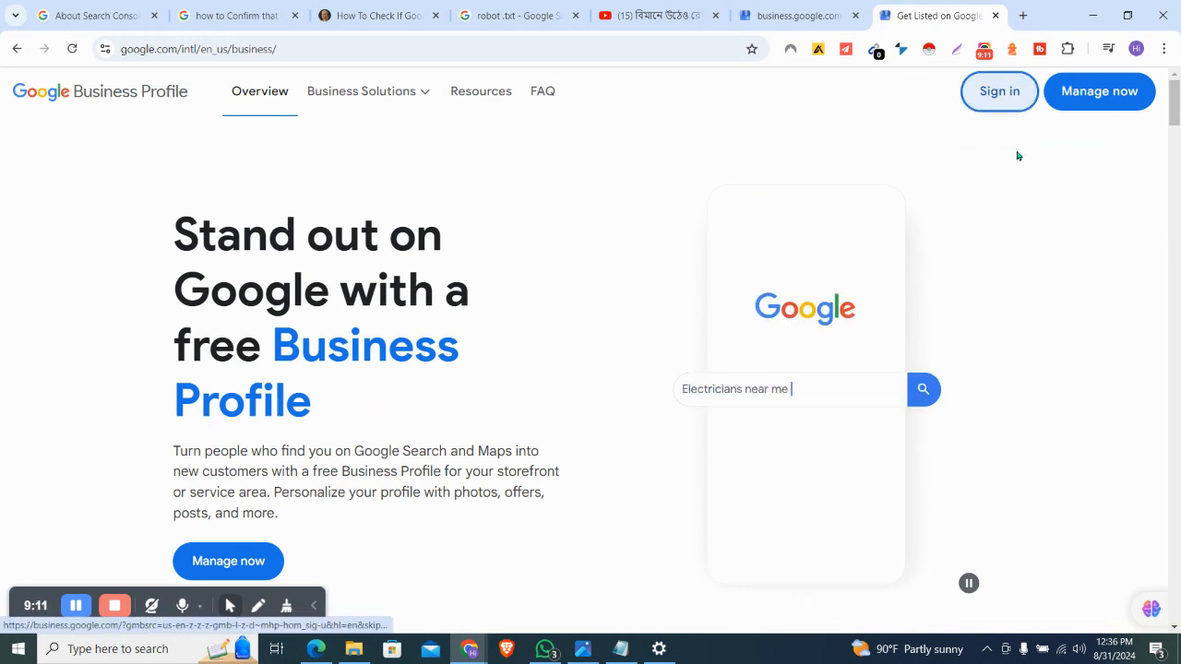
Capture the Sign in and Manage now header with a red arrow at sign-in, then sign in
left_click(930, 49)
left_click(626, 35)
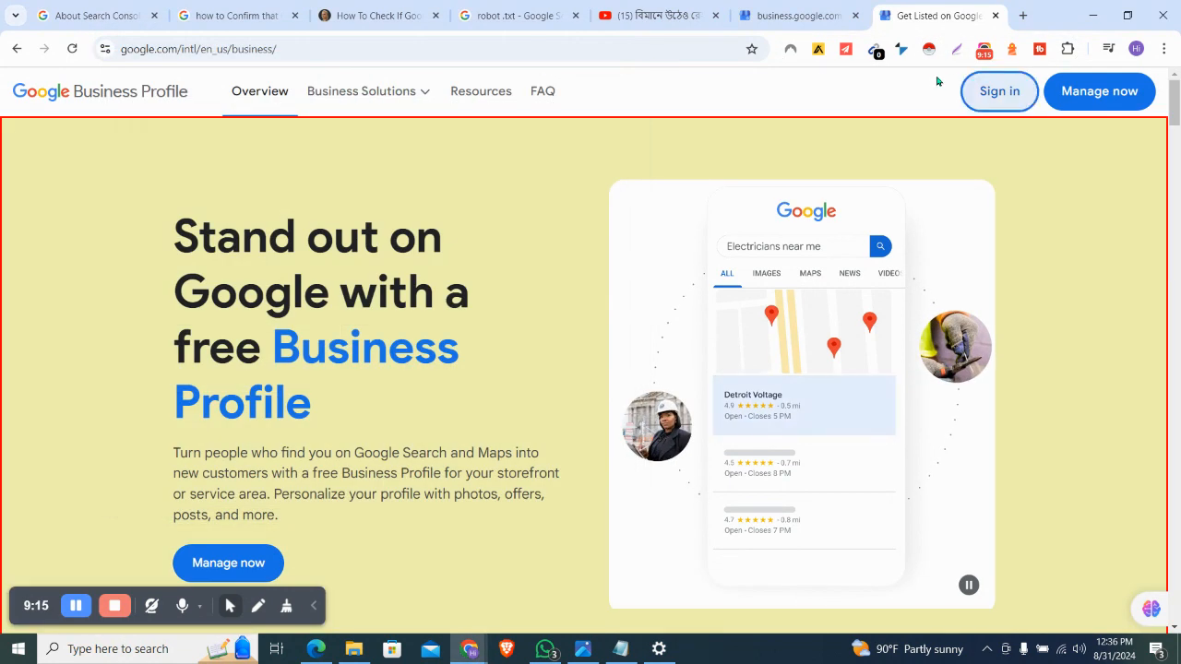
left_click(956, 49)
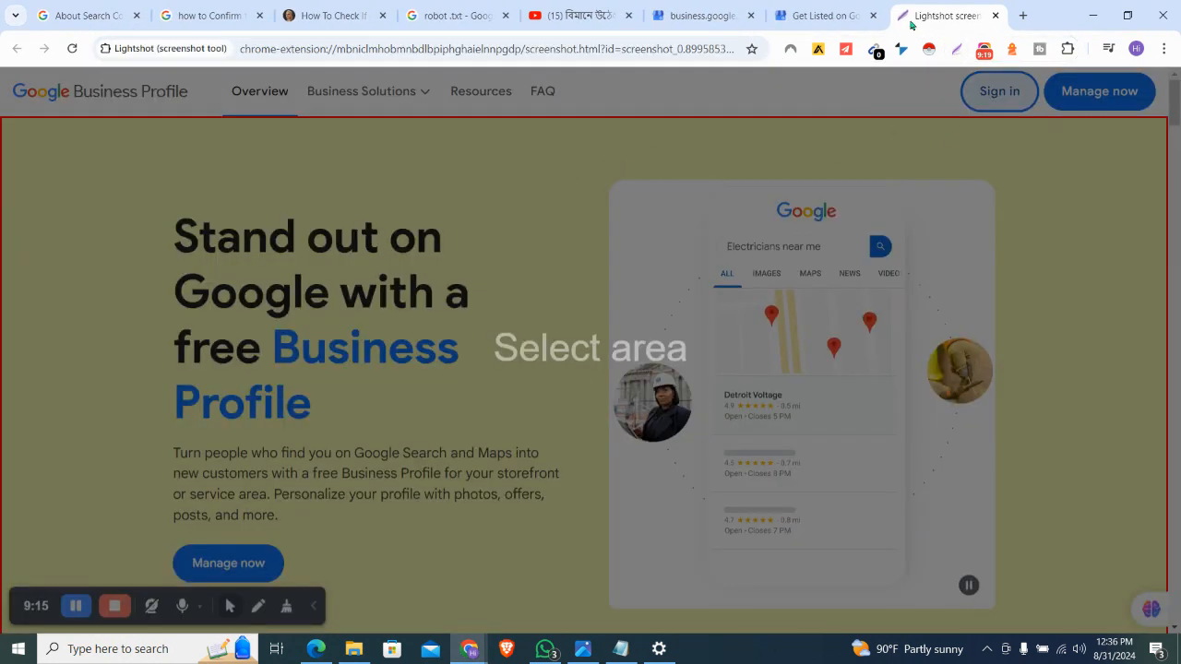
left_click_drag(882, 72, 1171, 118)
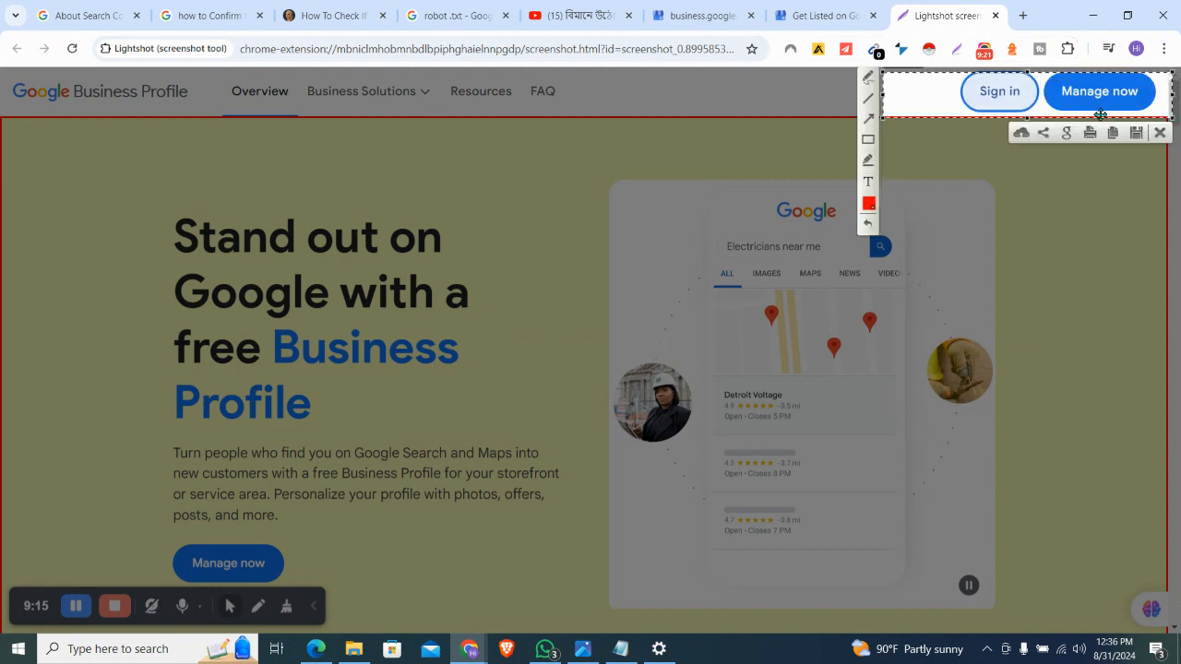
left_click(869, 119)
mouse_move(754, 216)
left_mouse_down()
mouse_move(852, 143)
mouse_move(952, 99)
left_mouse_up()
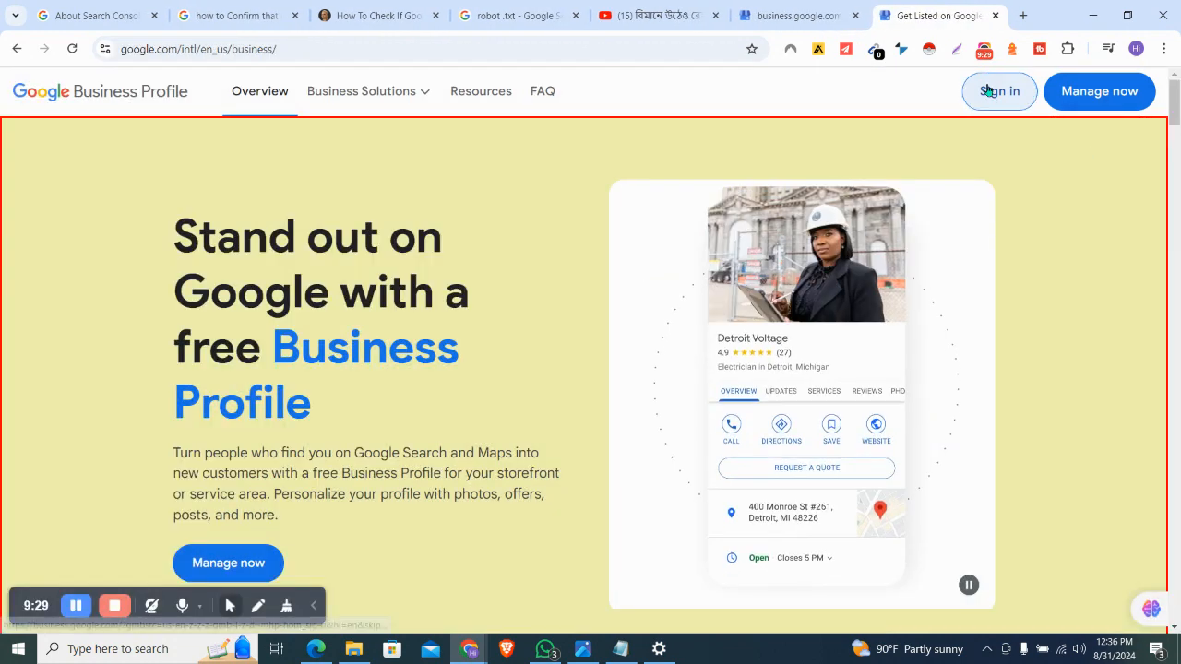
left_click(989, 91)
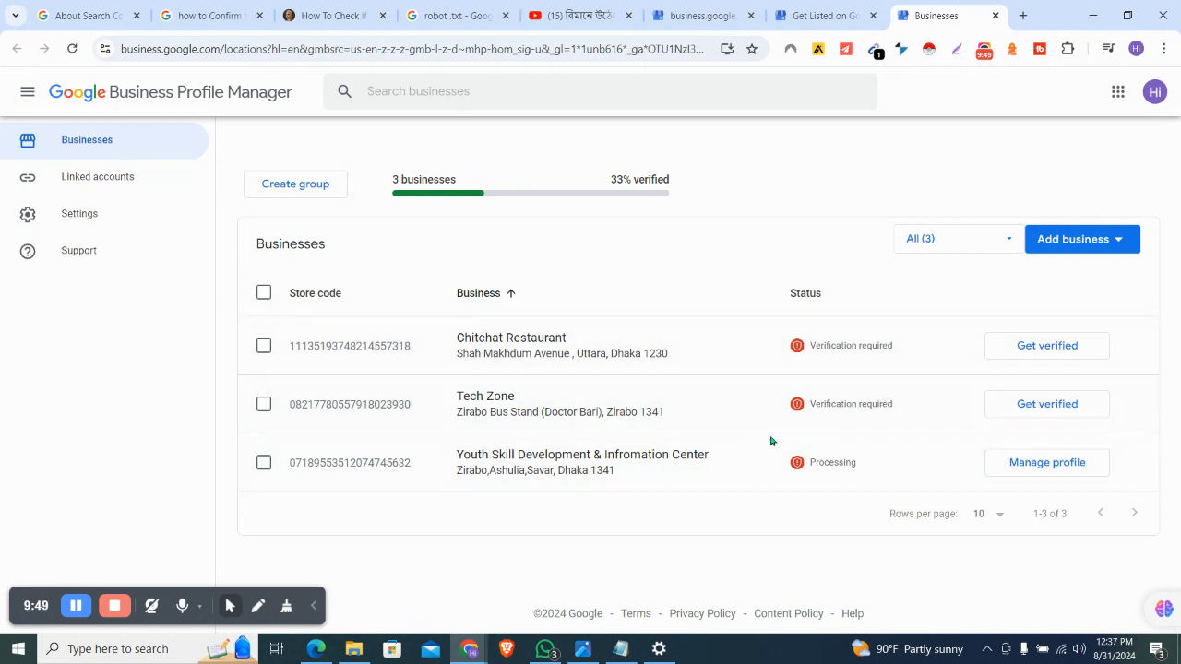
Open Manage profile on the Youth Skill Development & Infromation Center row
scroll(791, 438, "up", 2)
scroll(790, 438, "down", 2)
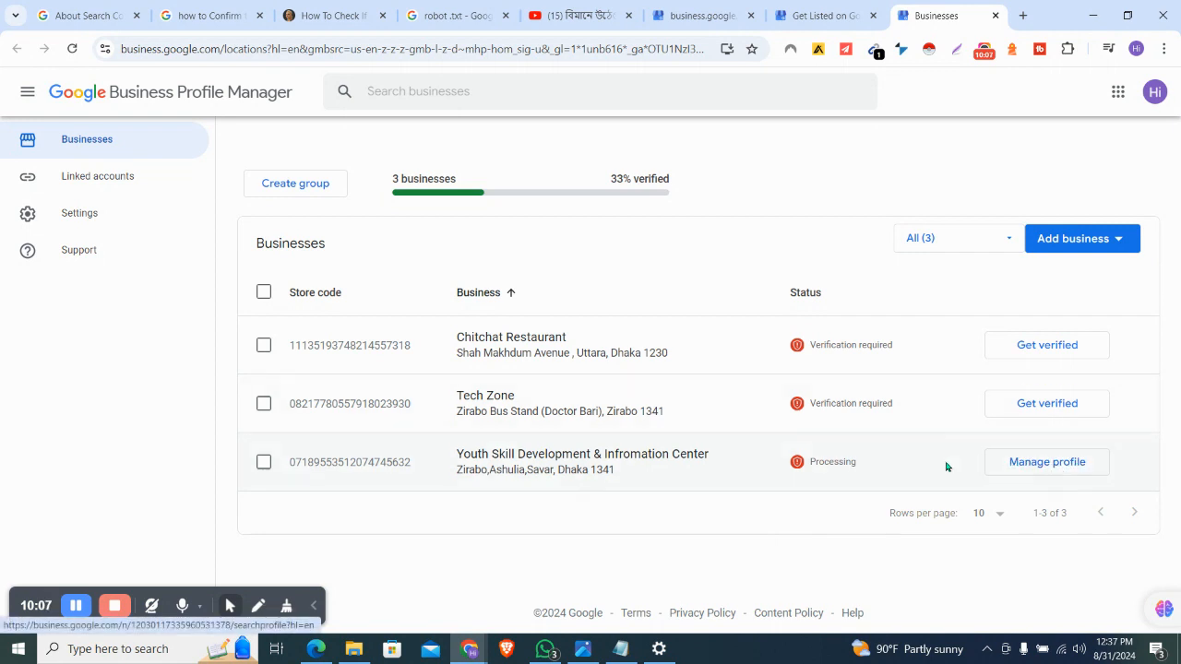
left_click(1048, 464)
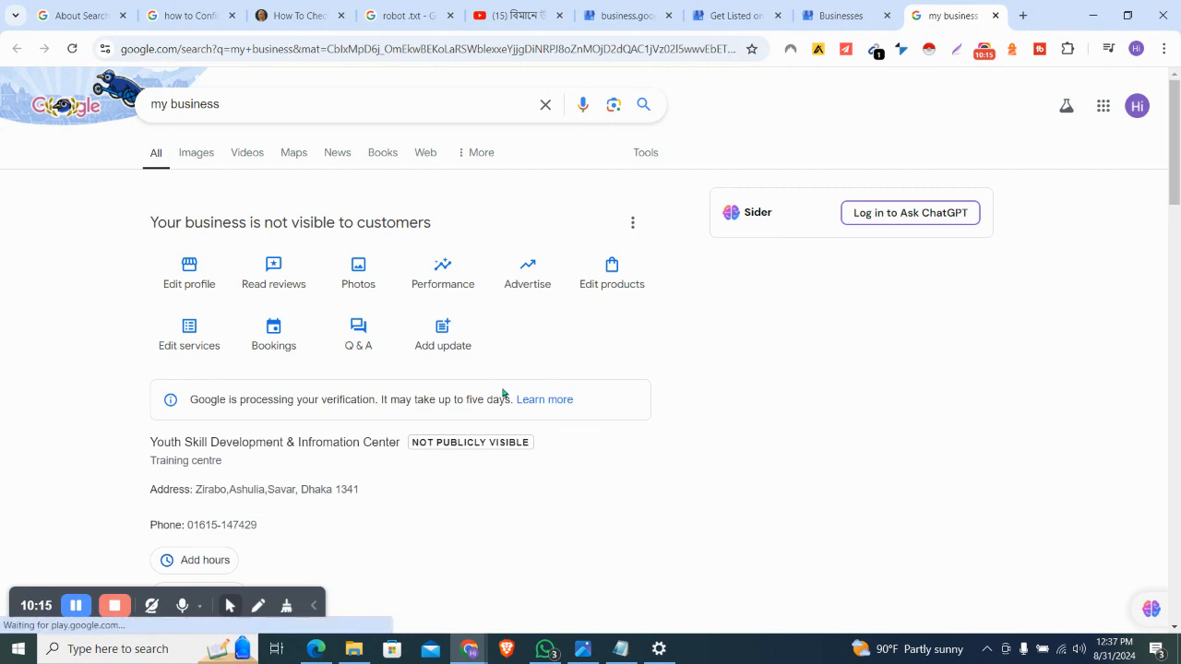
Capture the business name, address and phone block, boxing NOT PUBLICLY VISIBLE in red, then close it
scroll(487, 401, "down", 2)
scroll(482, 396, "up", 1)
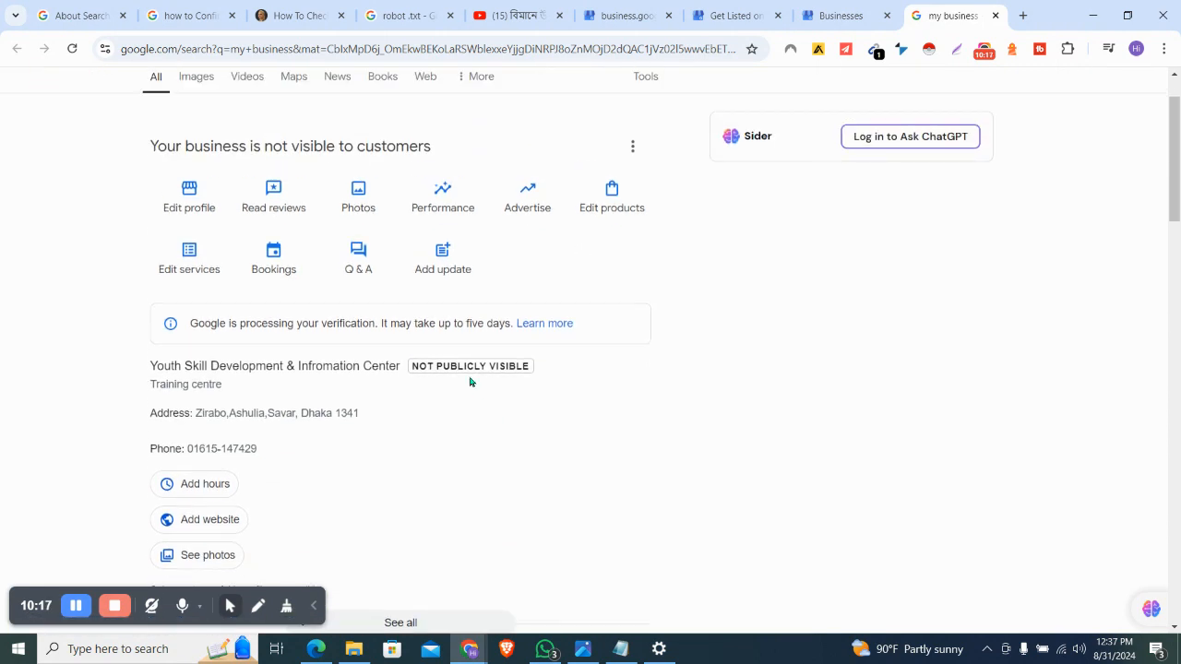
left_click(955, 51)
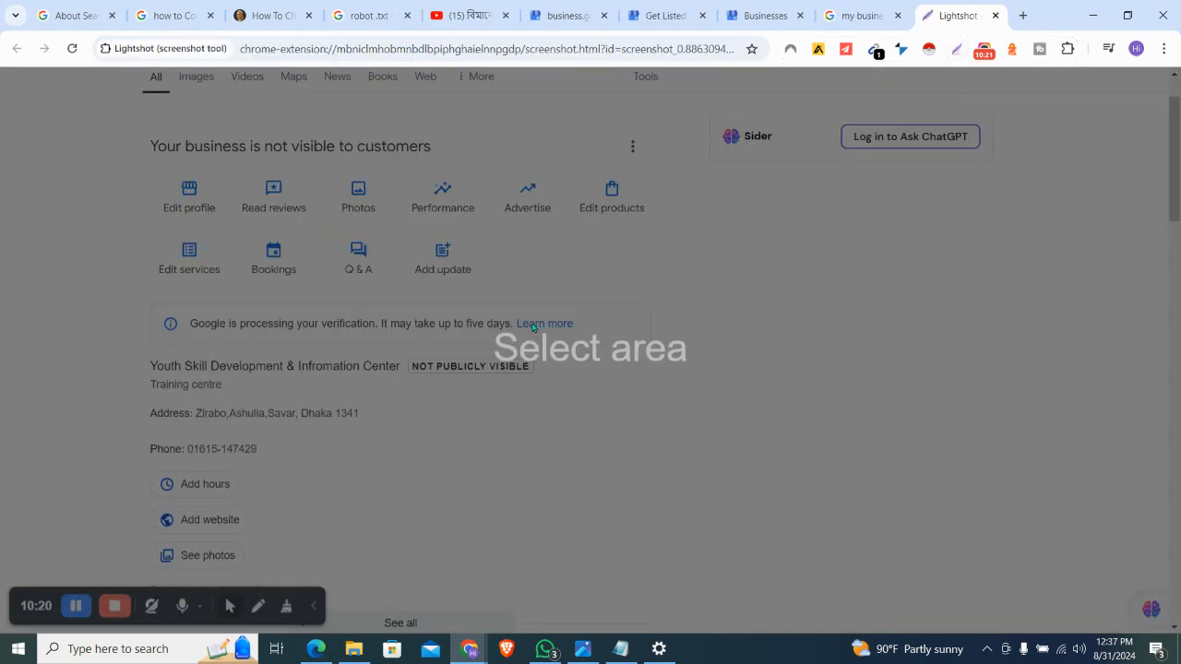
mouse_move(120, 337)
left_mouse_down()
mouse_move(393, 367)
mouse_move(615, 409)
mouse_move(607, 474)
left_mouse_up()
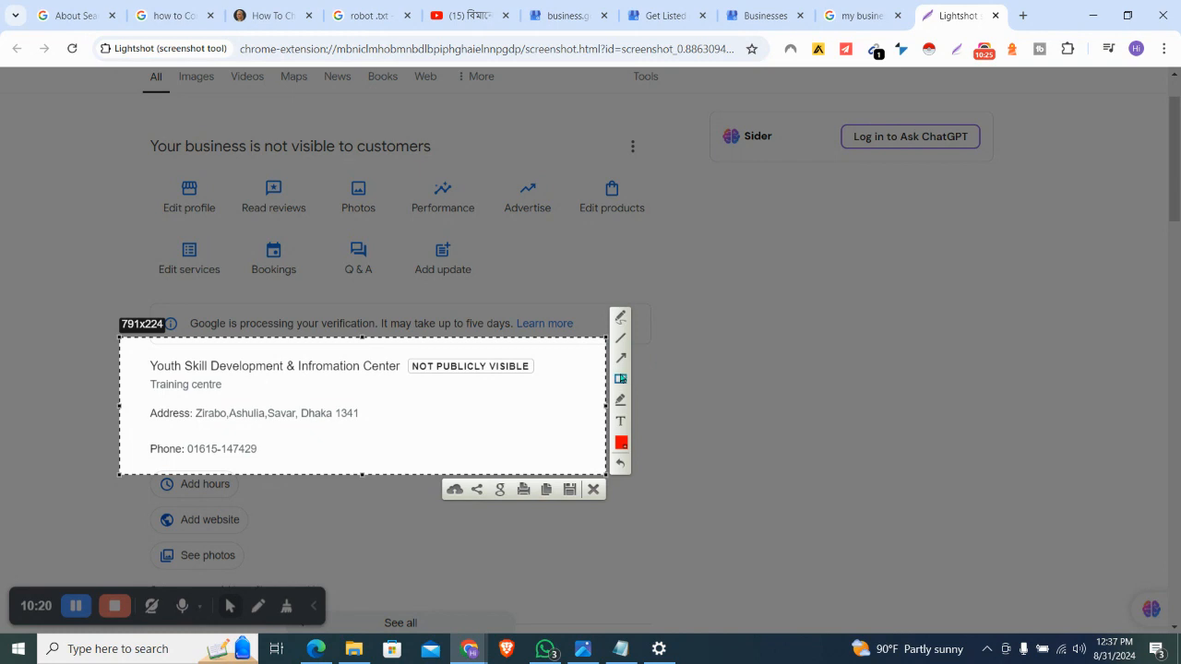
mouse_move(393, 349)
left_mouse_down()
mouse_move(483, 386)
mouse_move(551, 386)
left_mouse_up()
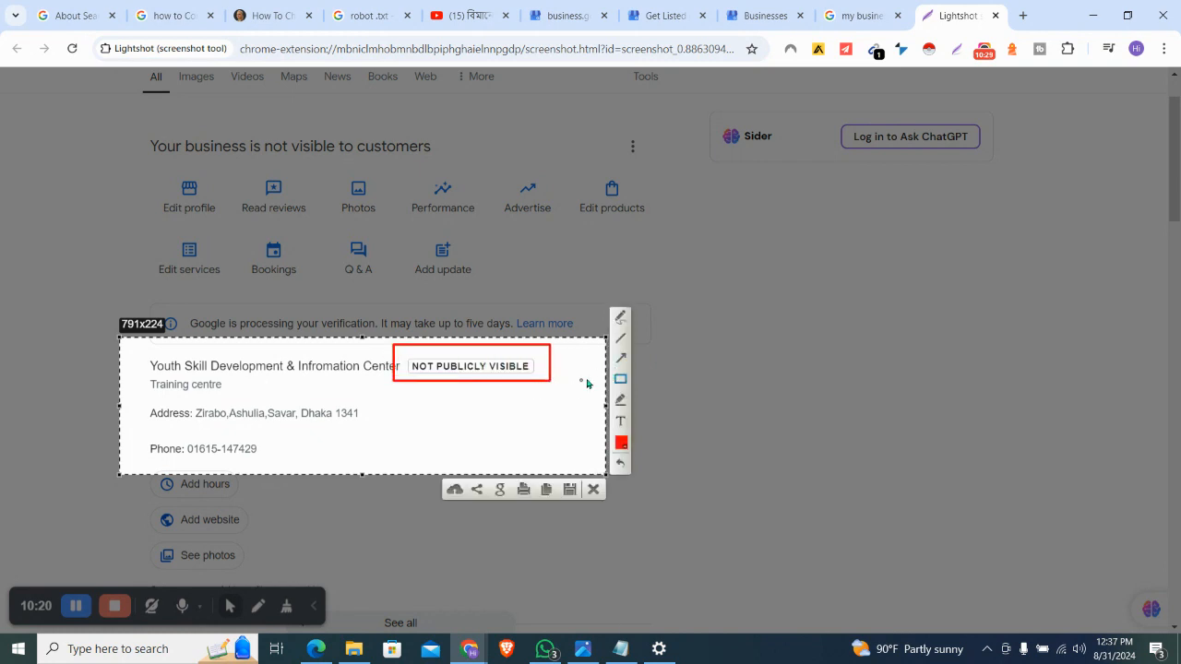
left_click(594, 489)
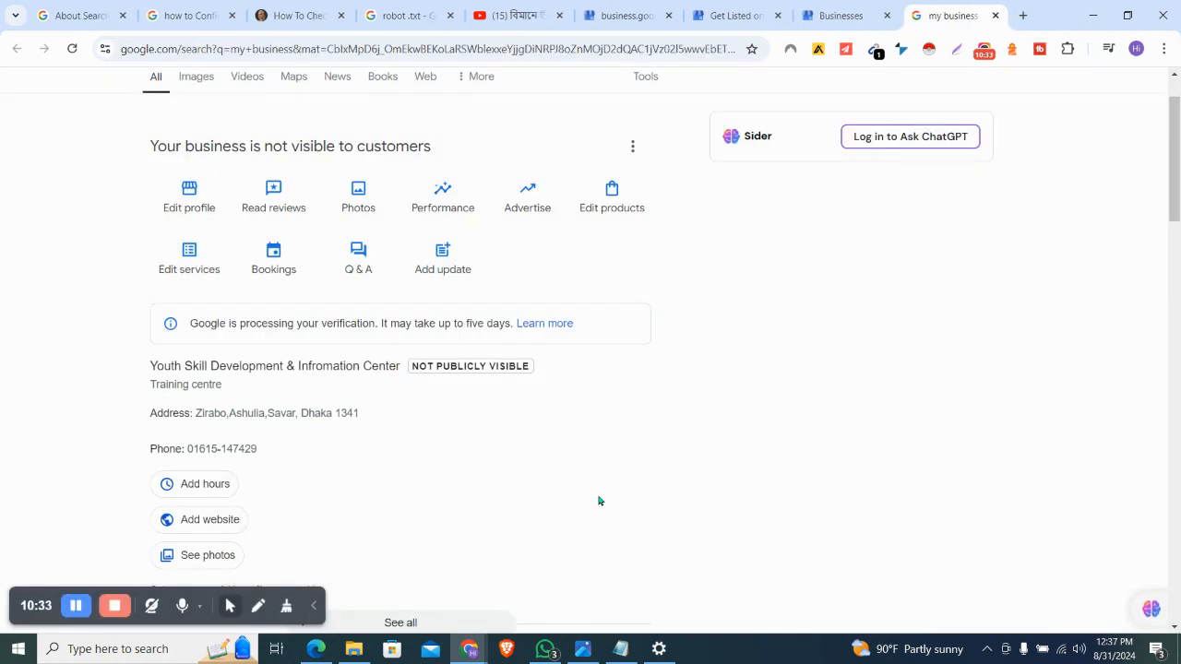
Open Edit profile and scroll through the About tab's name, category and empty description
scroll(599, 501, "down", 1)
scroll(599, 501, "down", 1)
scroll(599, 501, "up", 2)
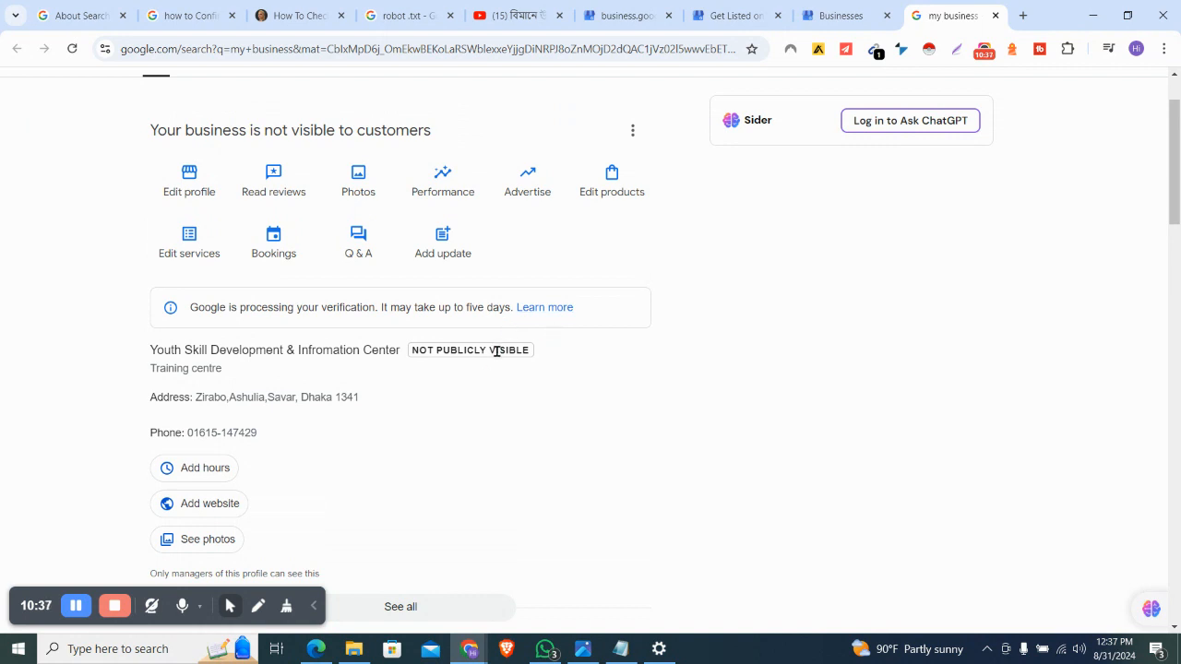
scroll(386, 432, "down", 1)
scroll(386, 432, "up", 1)
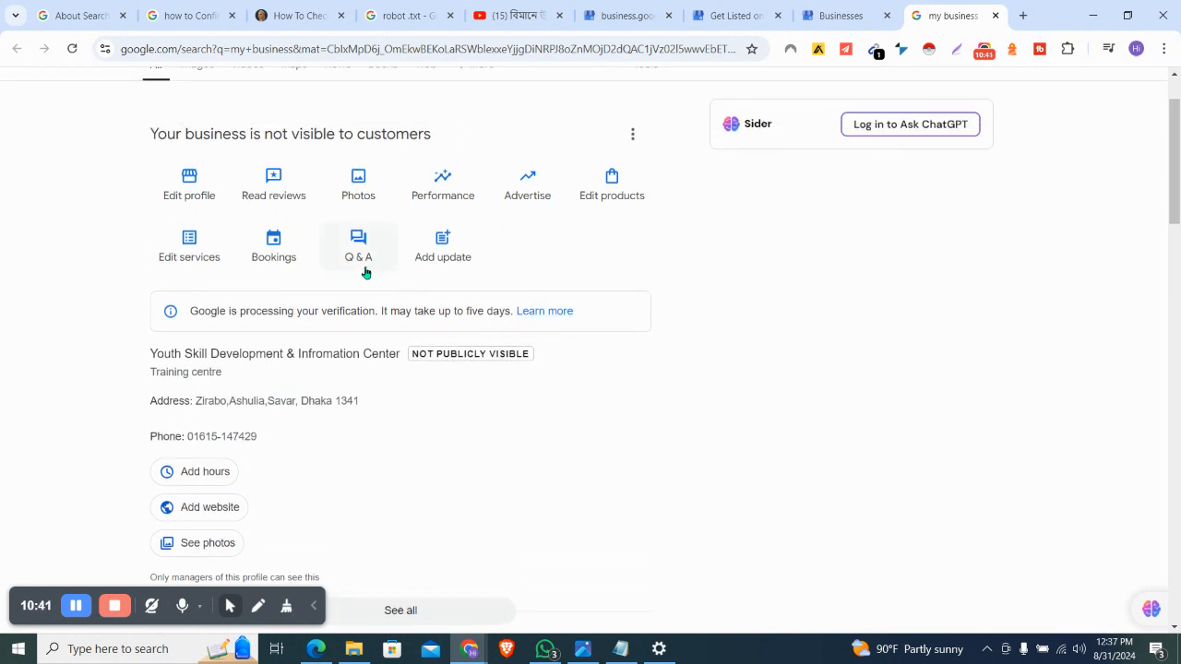
left_click(198, 193)
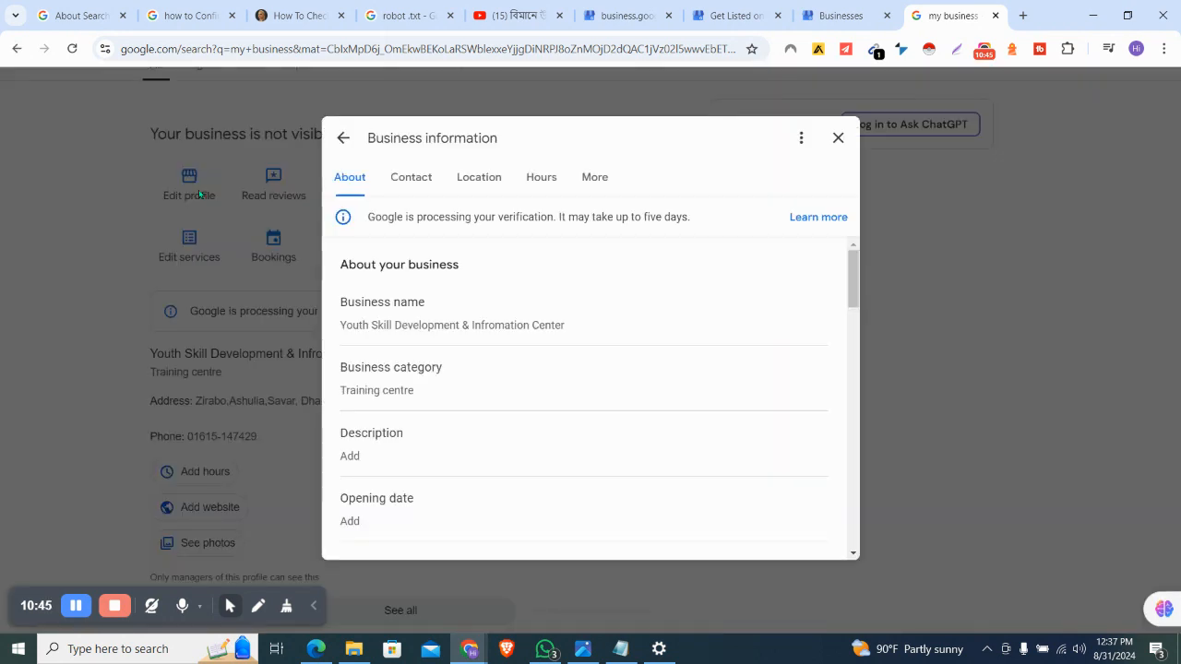
scroll(535, 282, "down", 1)
scroll(535, 282, "down", 1)
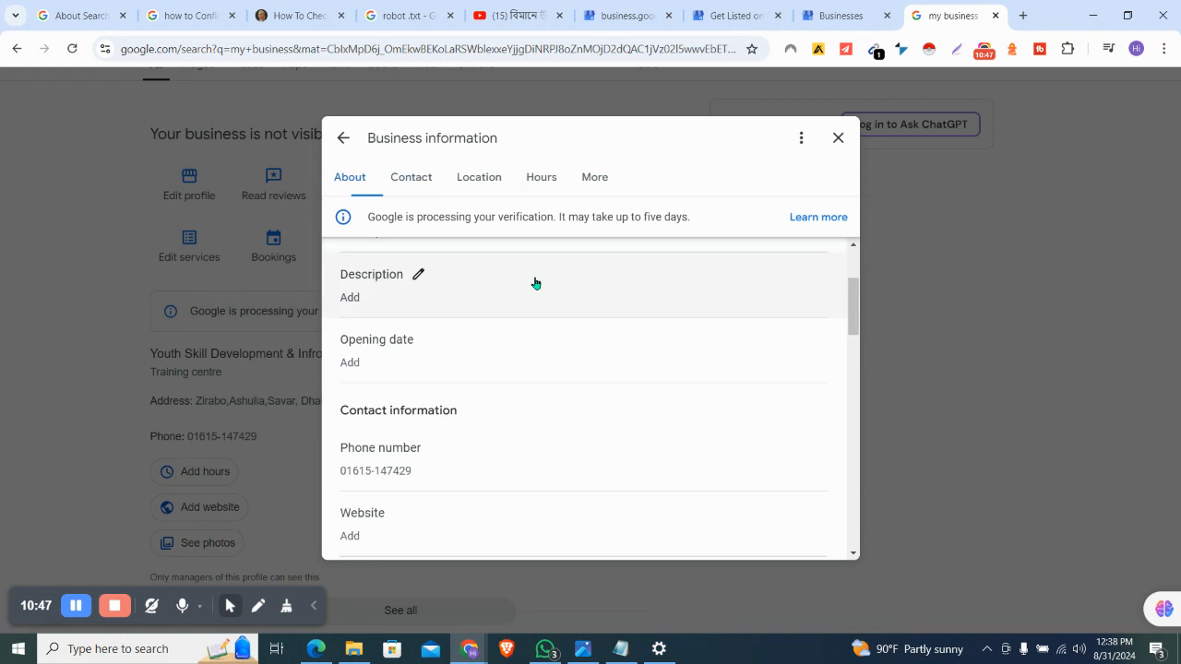
scroll(535, 283, "up", 3)
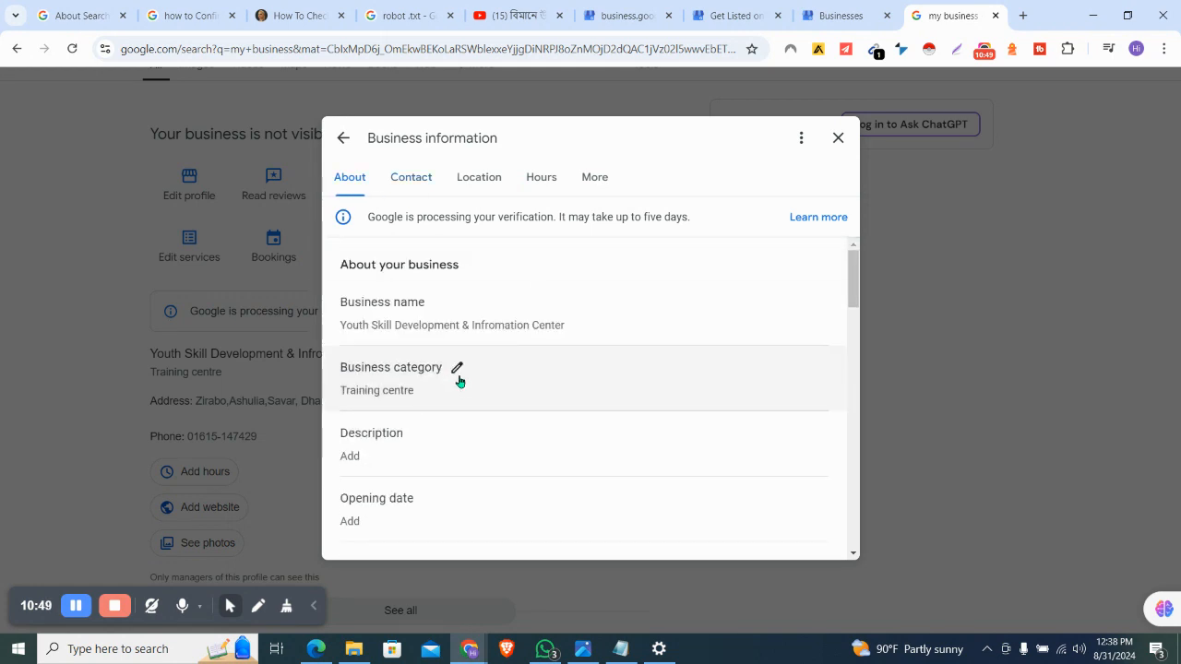
scroll(459, 381, "down", 1)
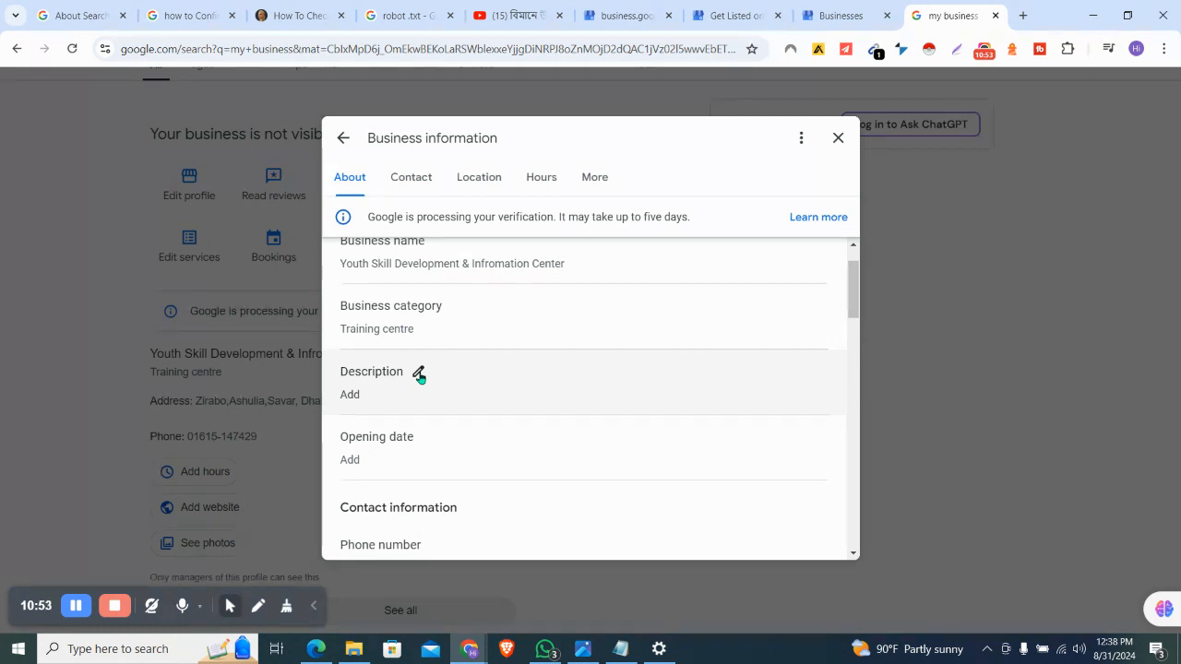
left_click(1022, 15)
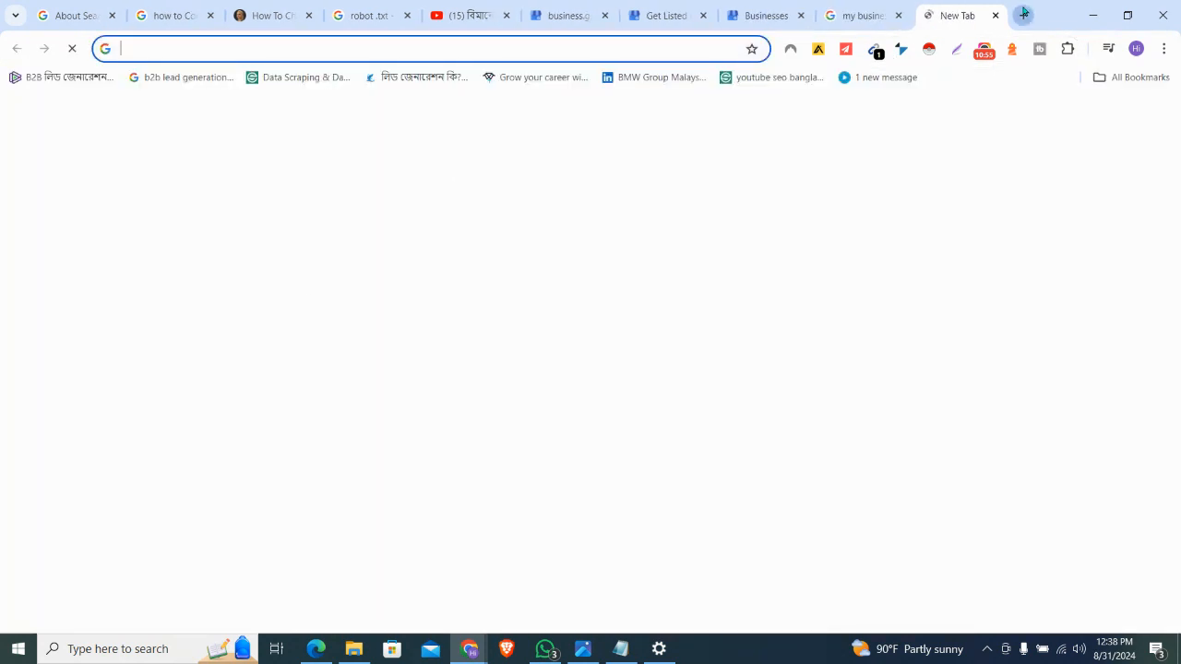
Load facebook.com, reloading it and moving to the other browser window when it freezes
type("fa")
key("Return")
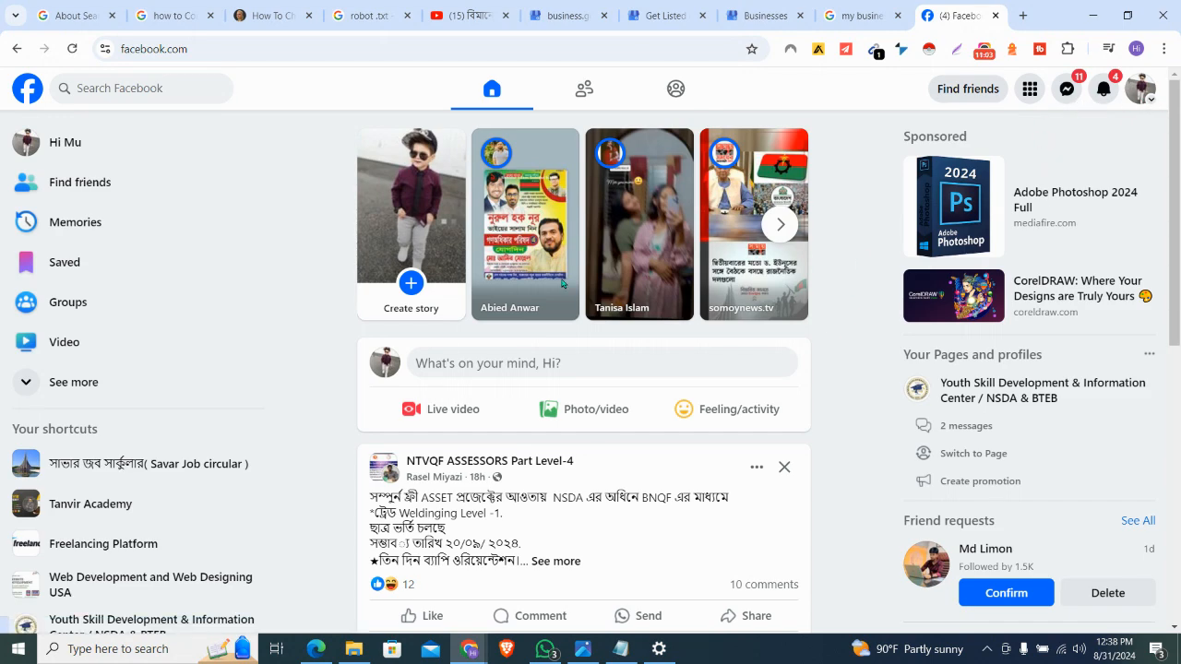
scroll(888, 277, "down", 1)
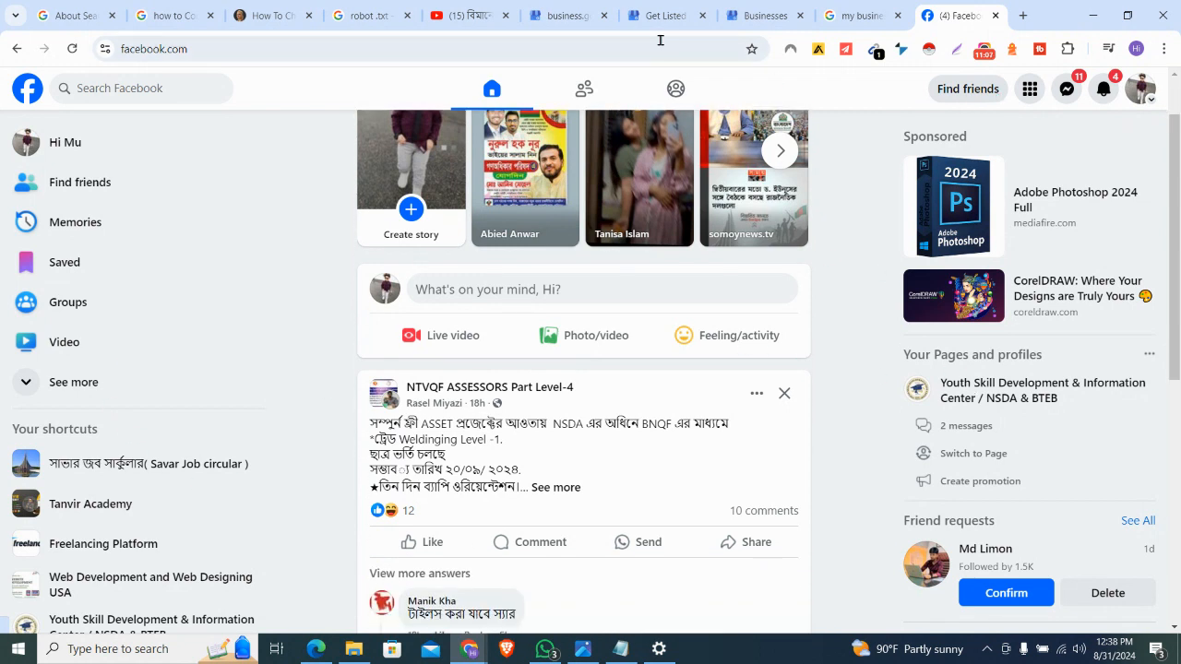
left_click(631, 48)
key("Return")
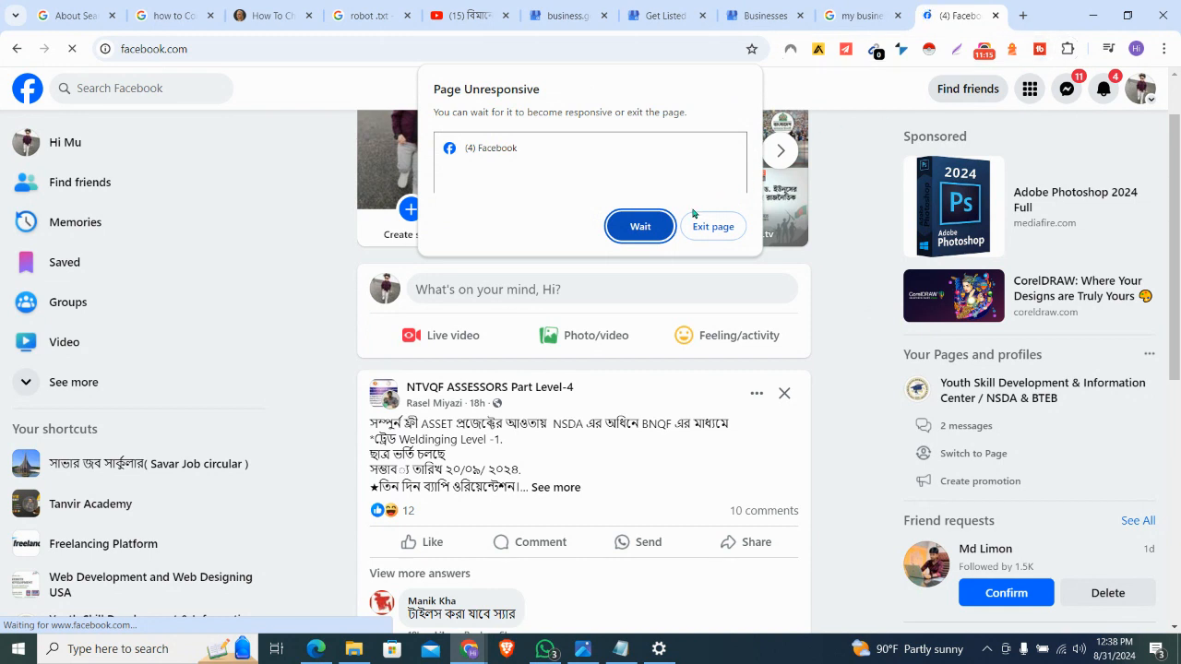
left_click(660, 231)
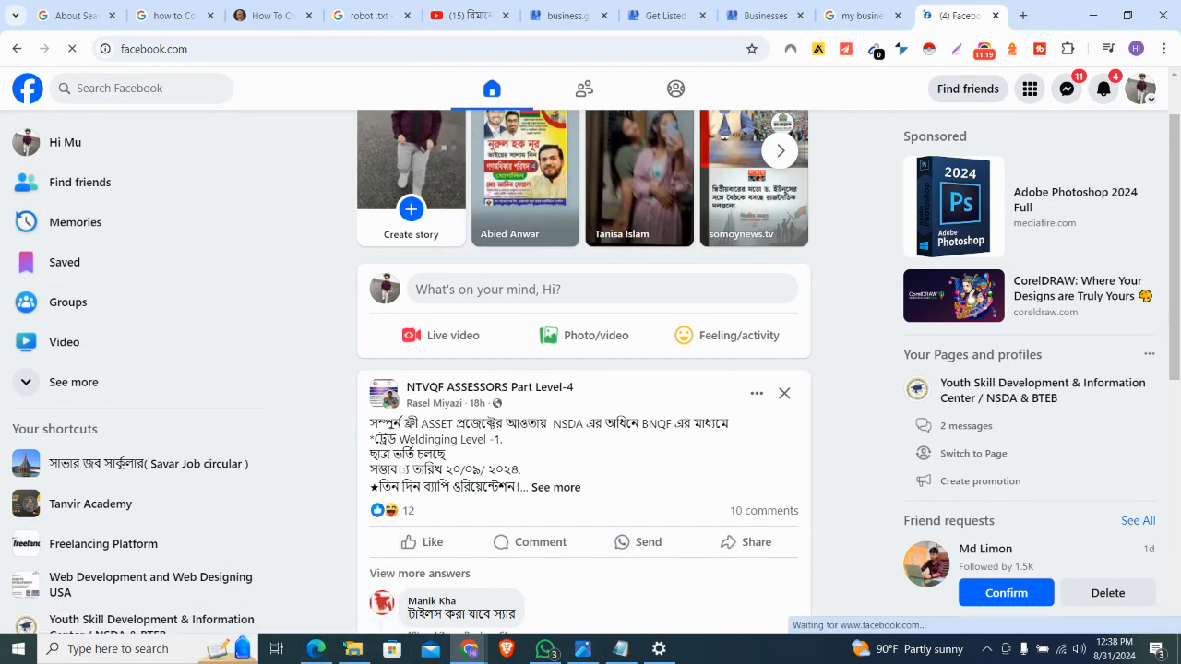
left_click(315, 651)
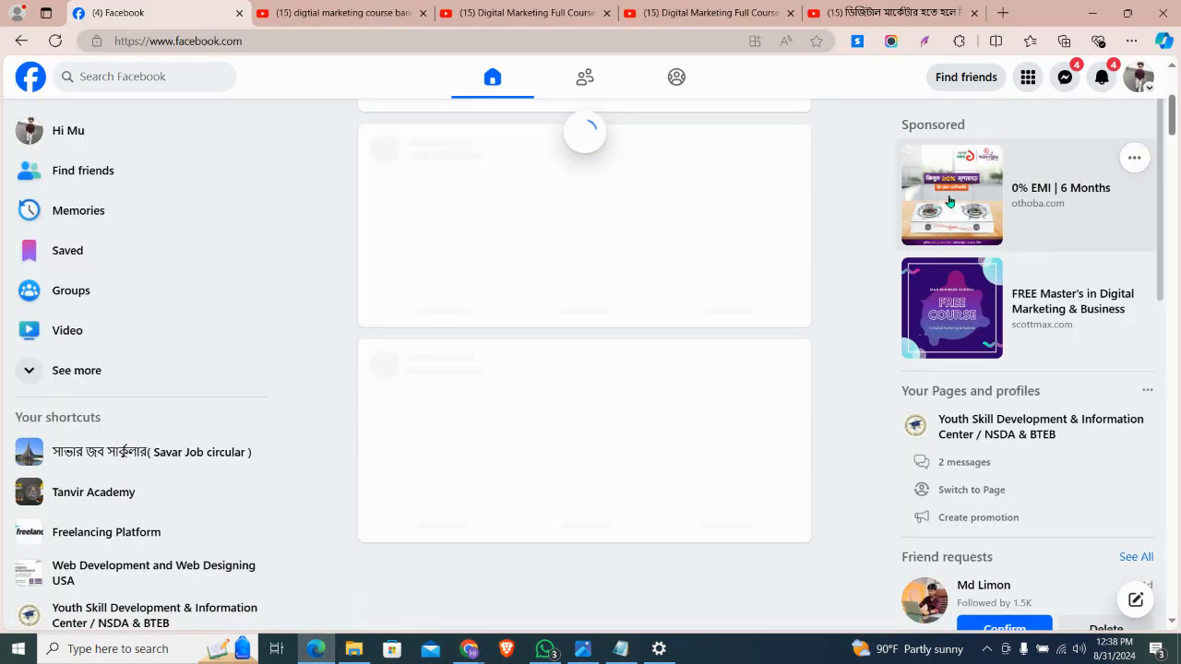
Switch to acting as the Youth Skill Development & Information Center Page and open it
left_click(1139, 78)
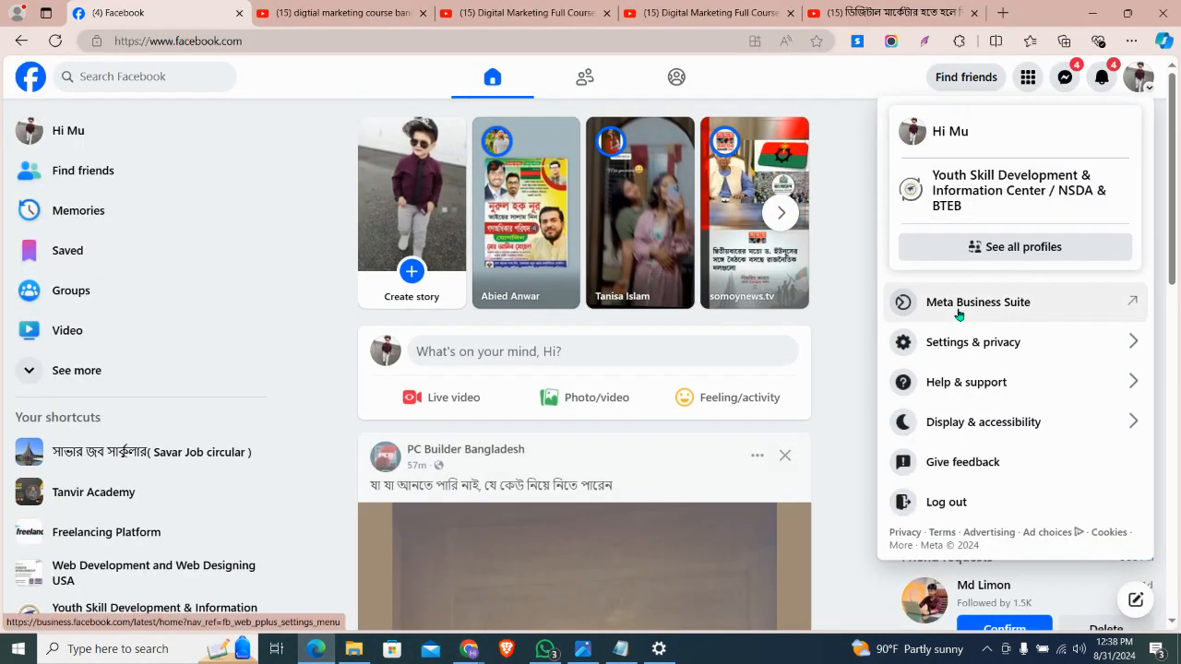
left_click(1022, 189)
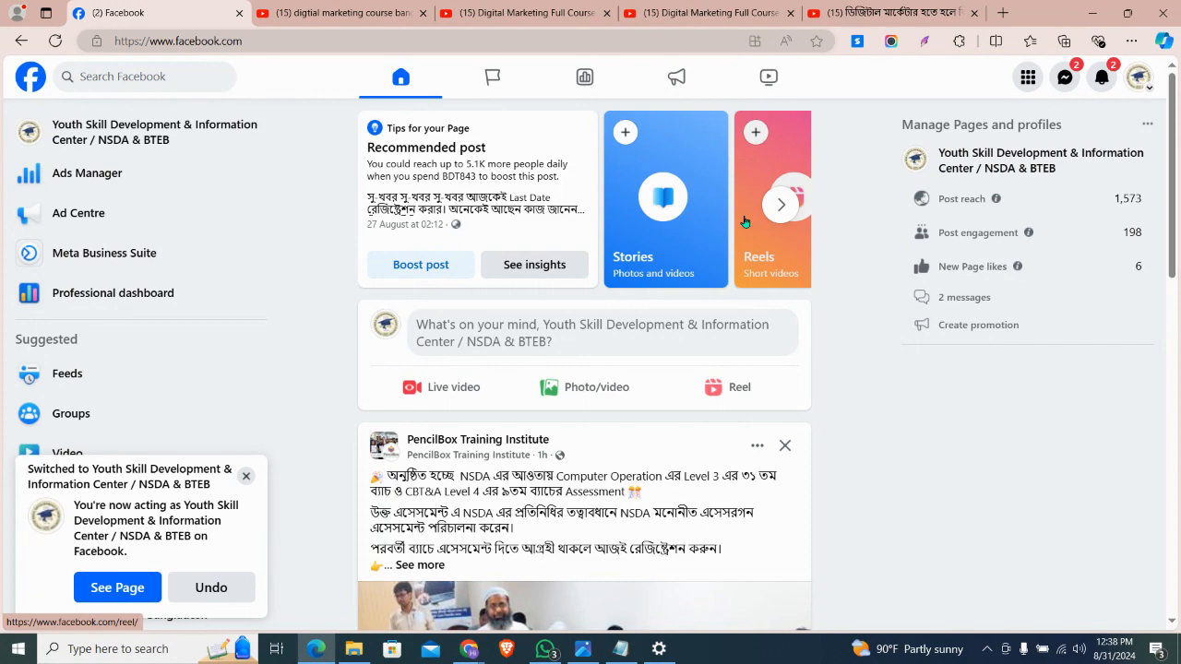
scroll(746, 221, "down", 3)
scroll(745, 221, "up", 4)
left_click(1038, 164)
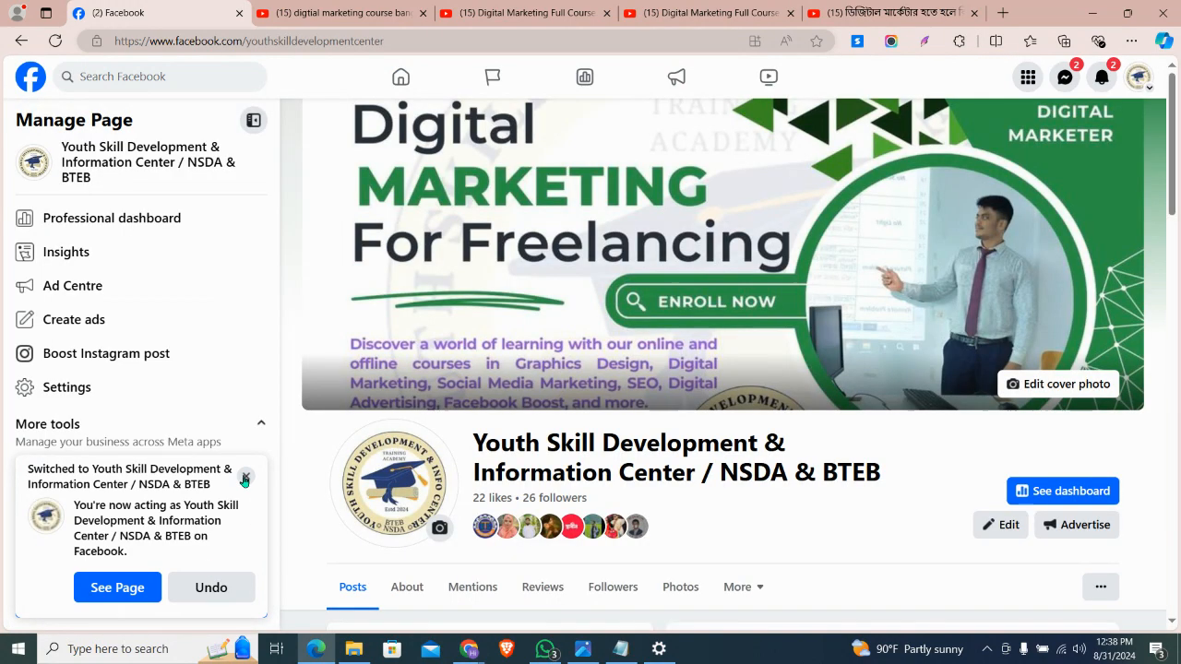
Dismiss the profile-switch notice and select the Page's Intro description text
left_click(245, 476)
scroll(543, 517, "down", 2)
scroll(543, 514, "down", 3)
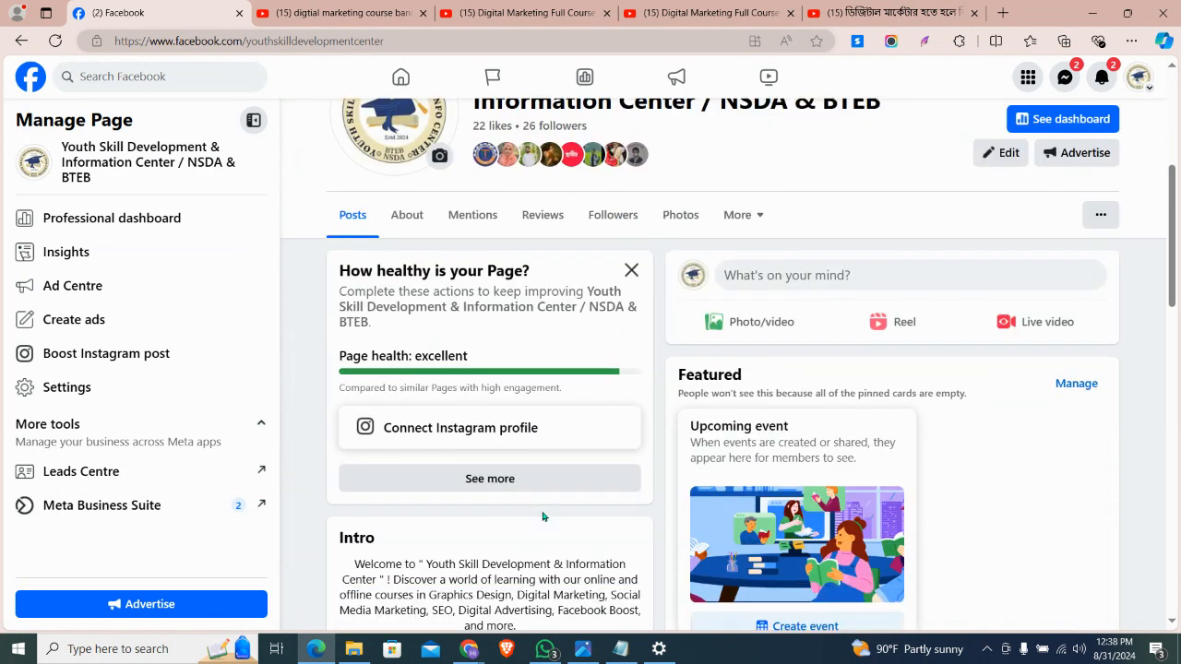
scroll(506, 451, "down", 2)
left_click_drag(532, 457, 353, 389)
key("ctrl+c")
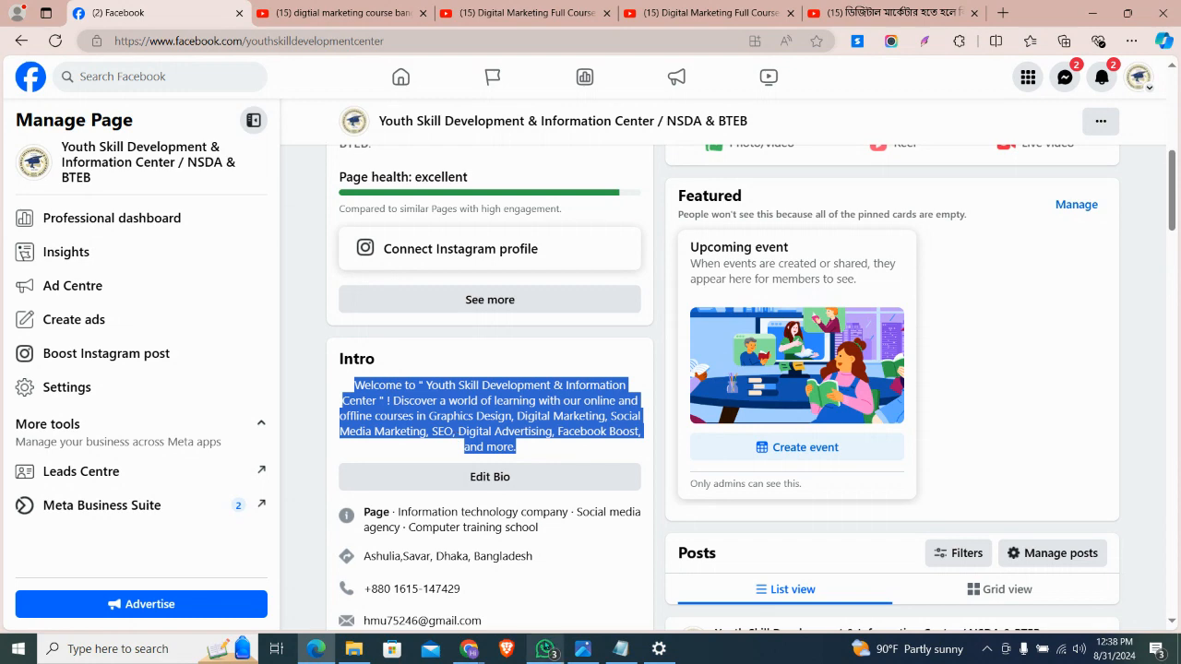
left_click(469, 649)
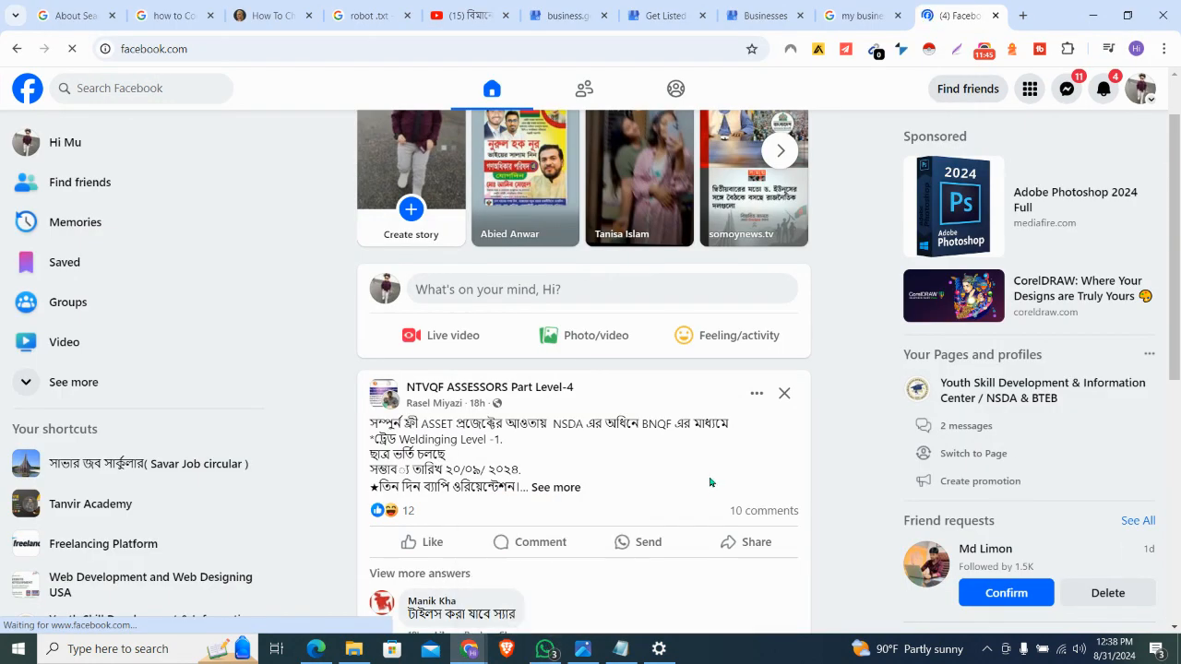
Paste the prepared welcome description into the training centre's profile and try to save it
left_click(766, 17)
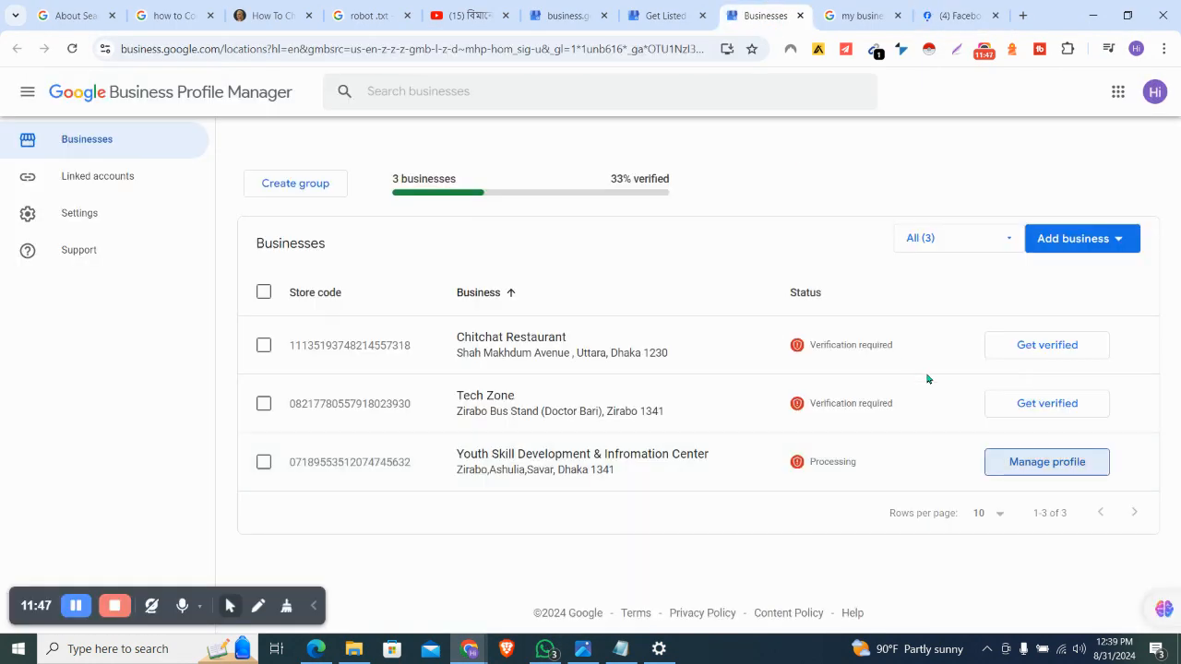
left_click(853, 15)
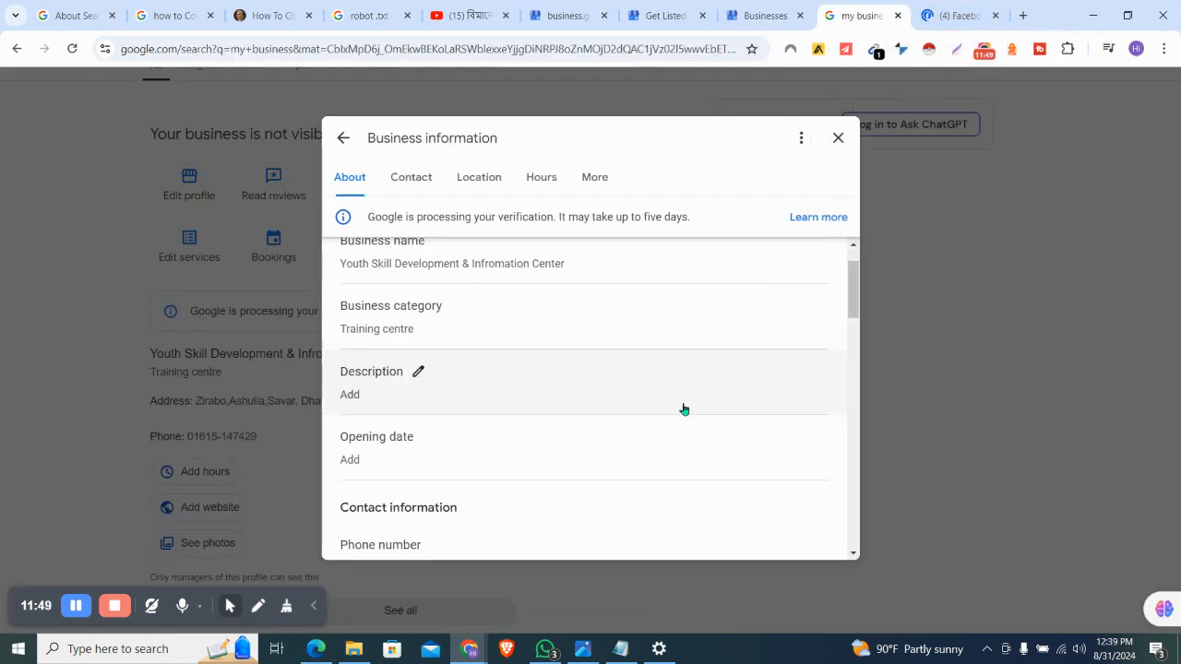
left_click(418, 372)
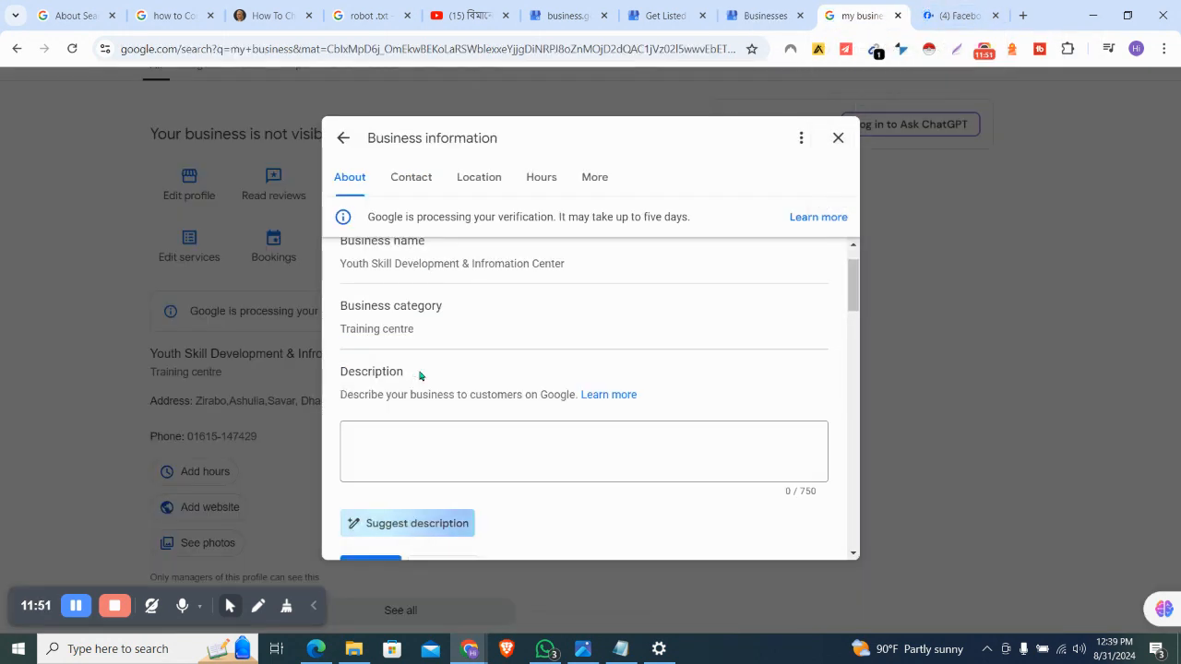
left_click(461, 440)
key("ctrl+v")
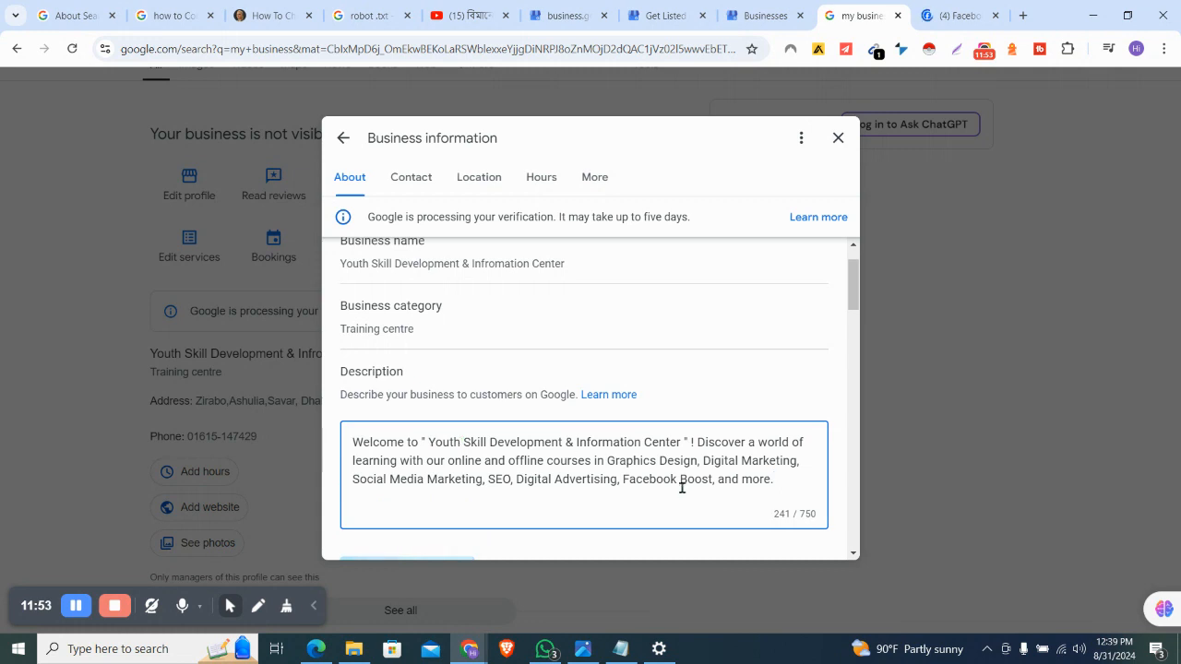
scroll(678, 487, "down", 2)
left_click(367, 474)
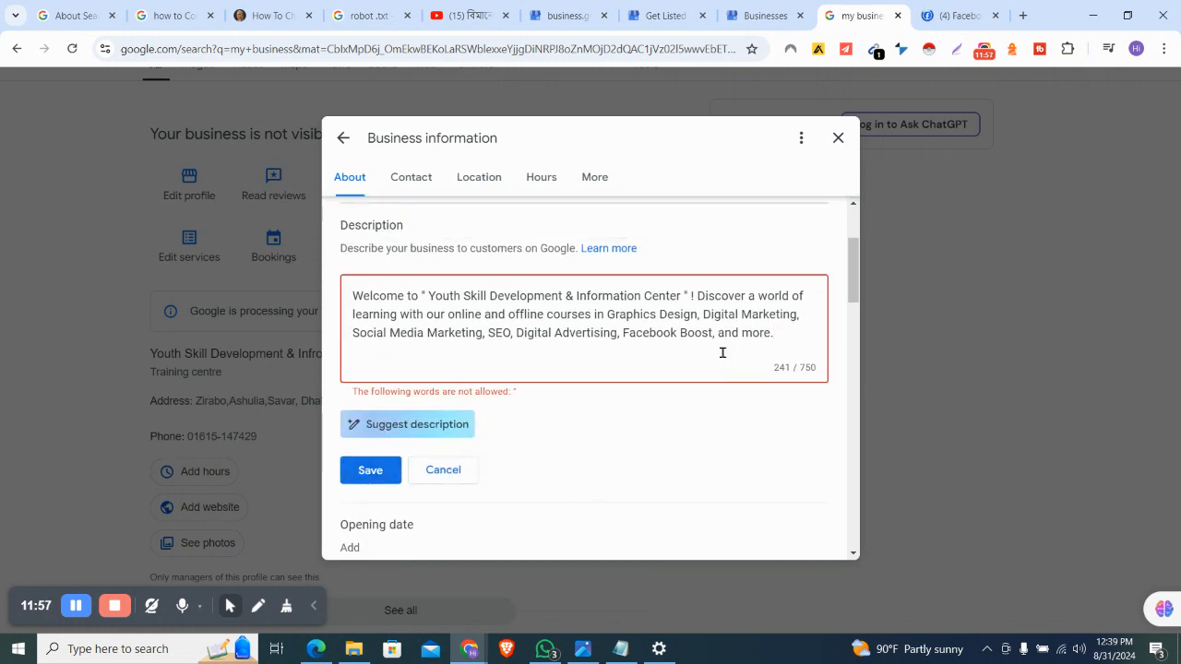
Clear the description rejected for its quote marks, then switch to the Facebook page
scroll(792, 330, "up", 1)
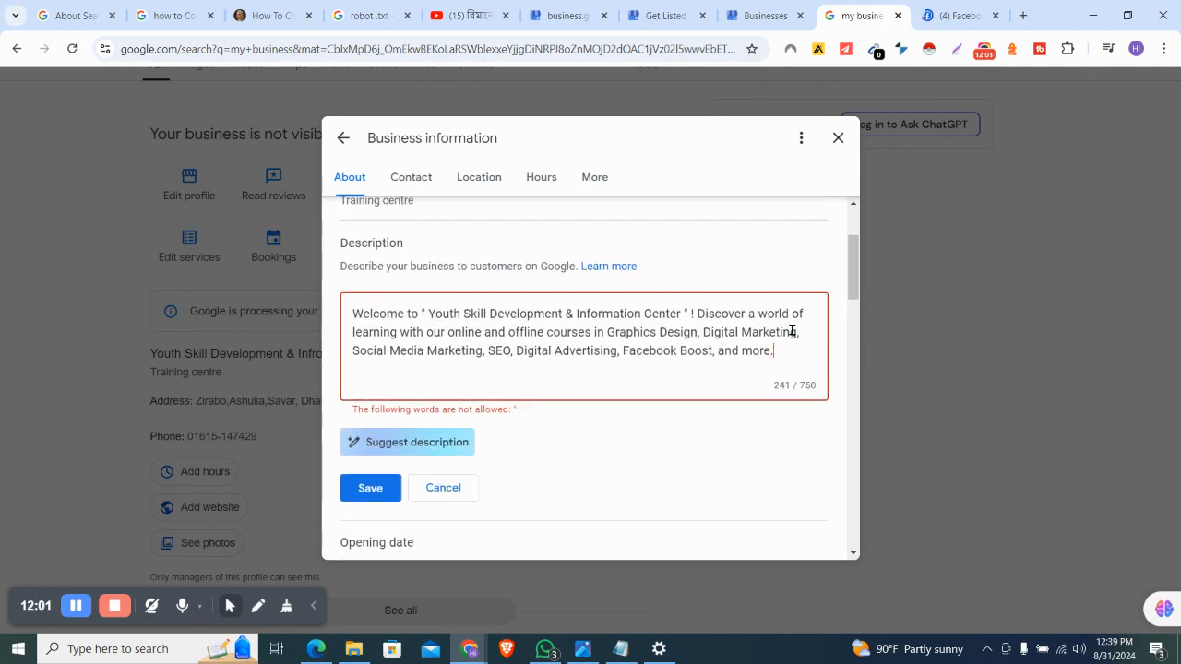
scroll(791, 330, "up", 1)
scroll(791, 330, "up", 1)
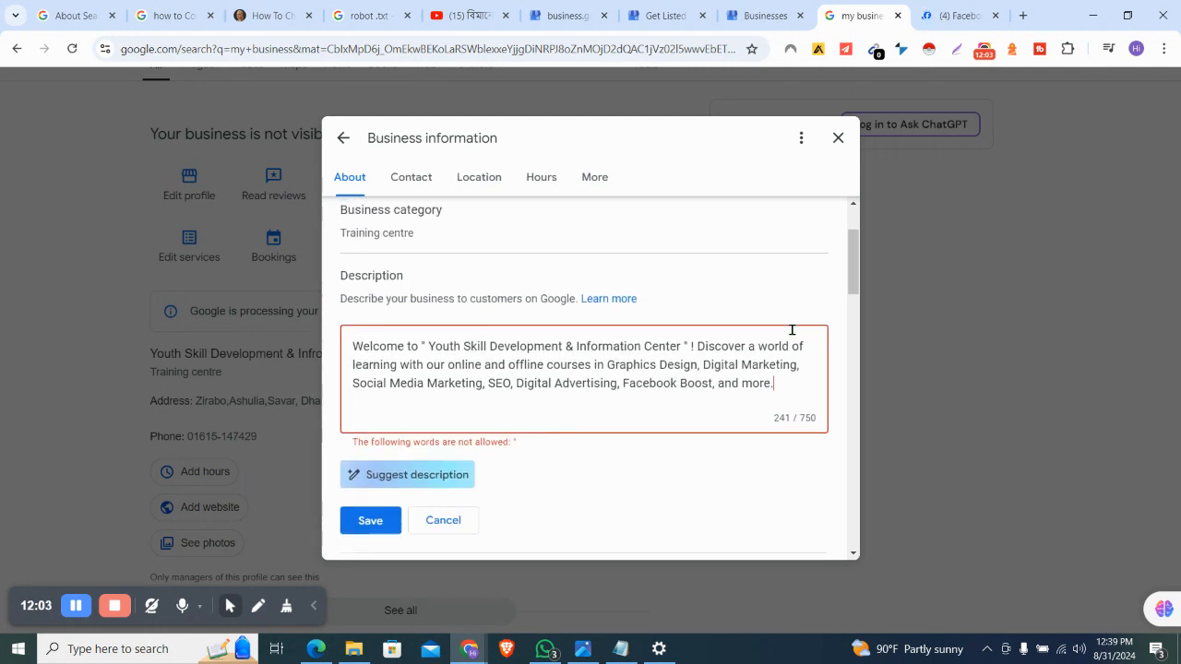
scroll(793, 334, "up", 1)
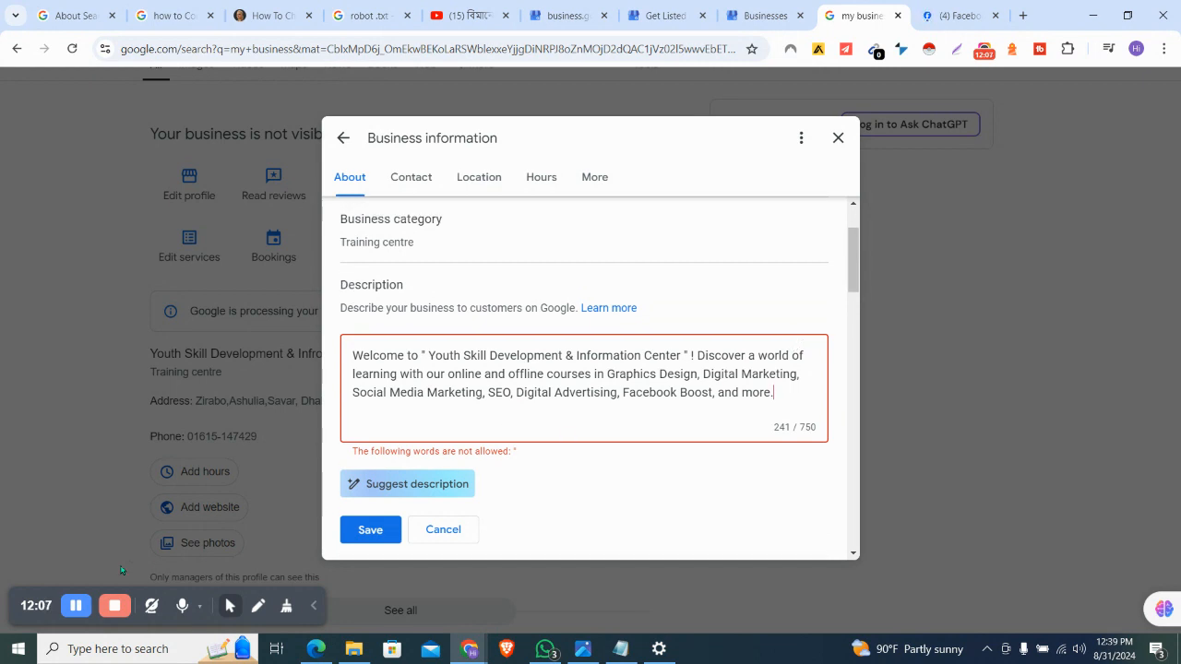
left_click(78, 606)
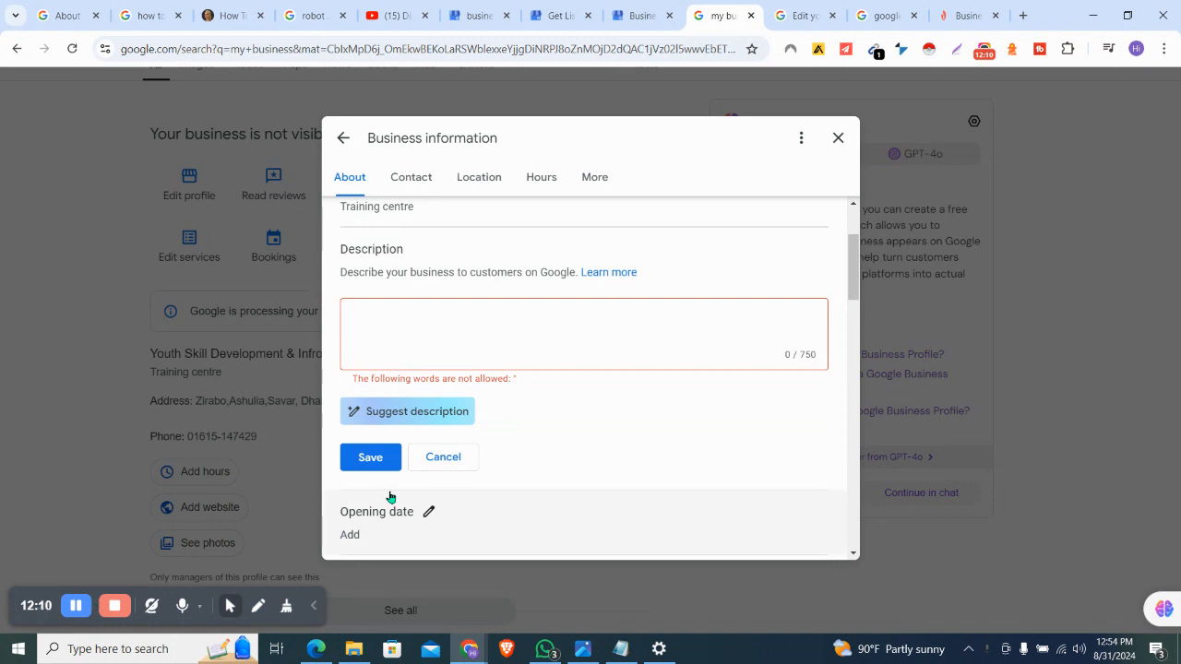
left_click(476, 334)
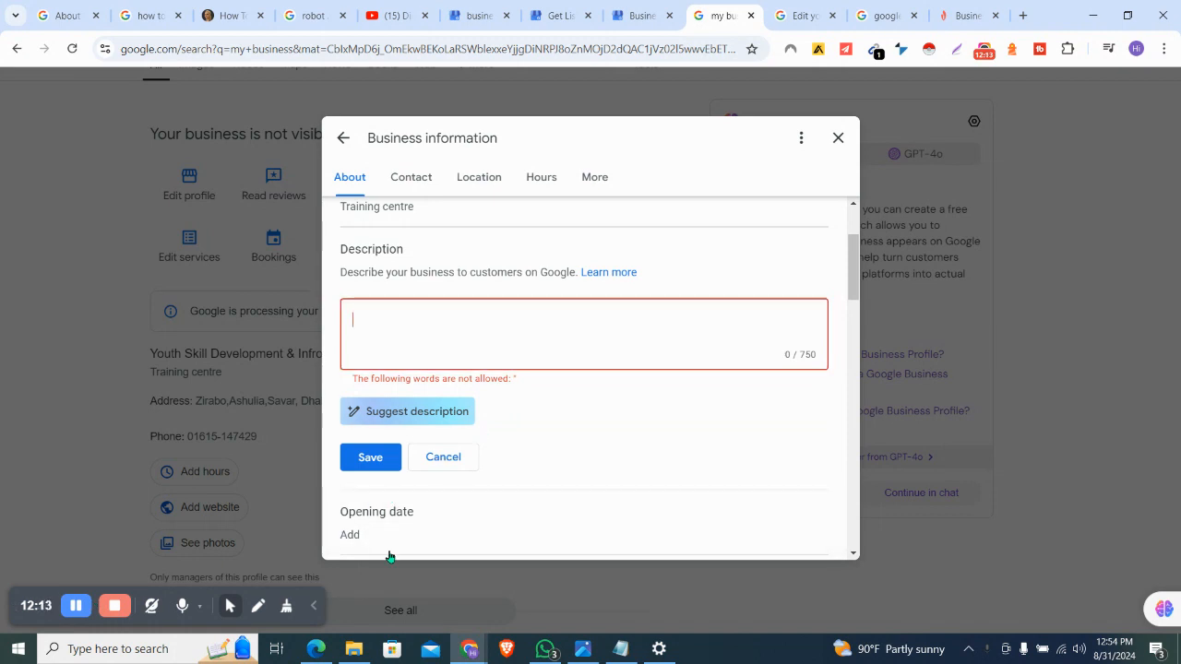
left_click(315, 649)
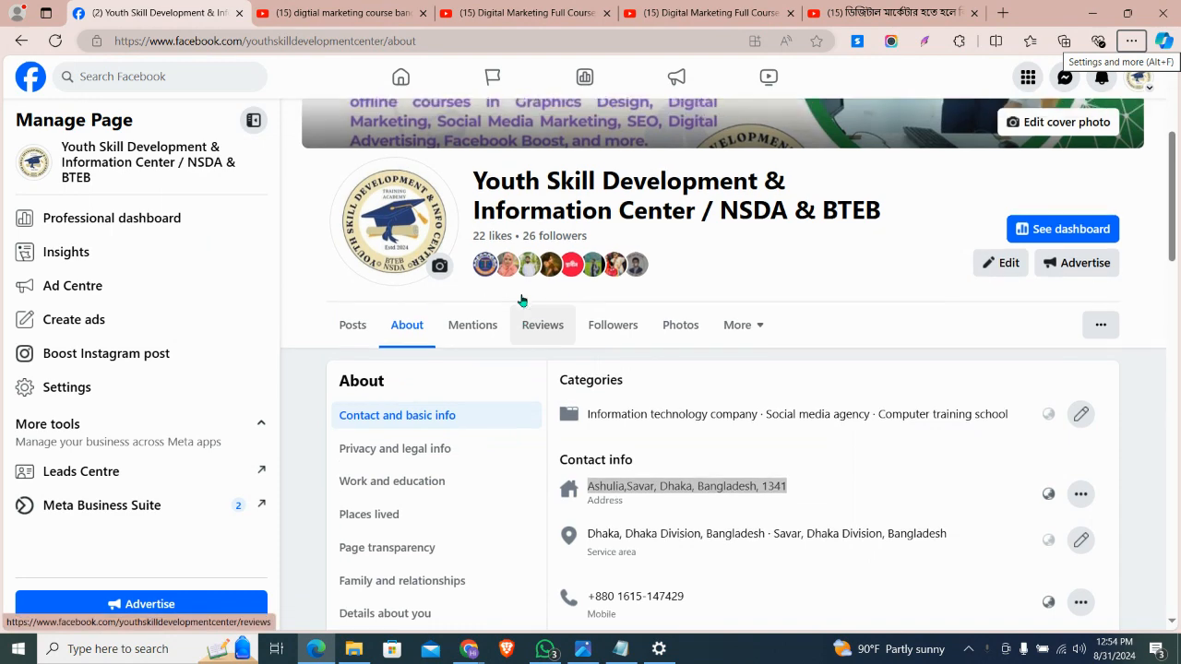
Review the Facebook page's About contact details and Posts Intro text, then return to Google
scroll(522, 301, "down", 1)
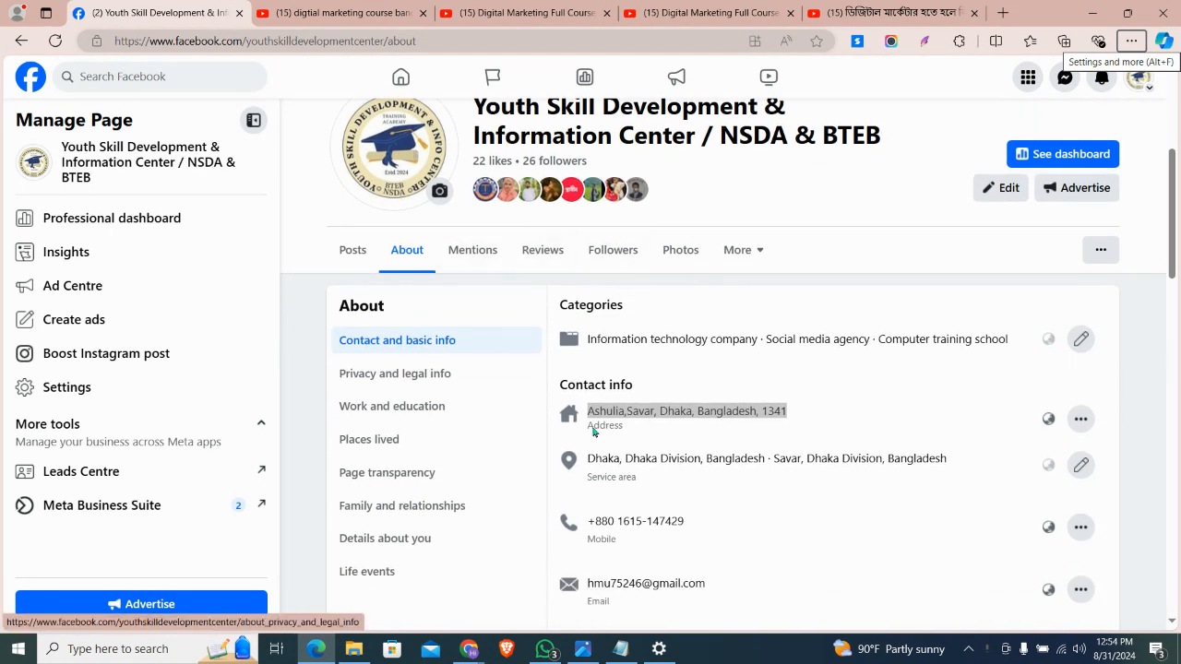
scroll(590, 433, "down", 5)
scroll(591, 437, "up", 6)
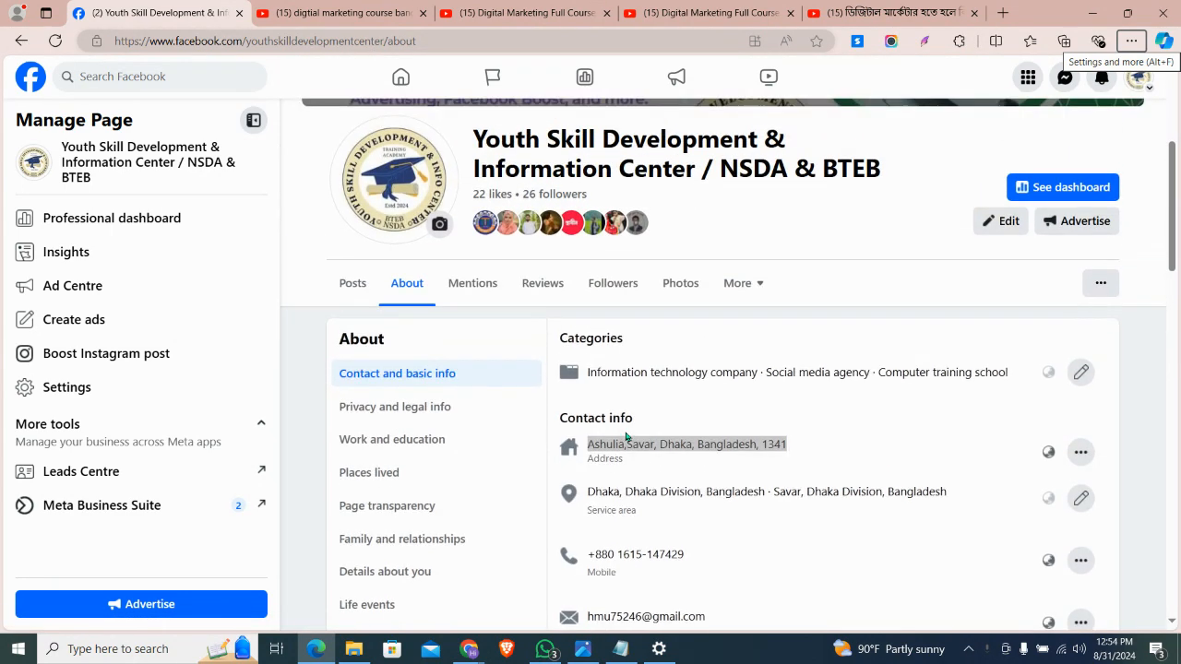
left_click(362, 291)
scroll(571, 345, "down", 5)
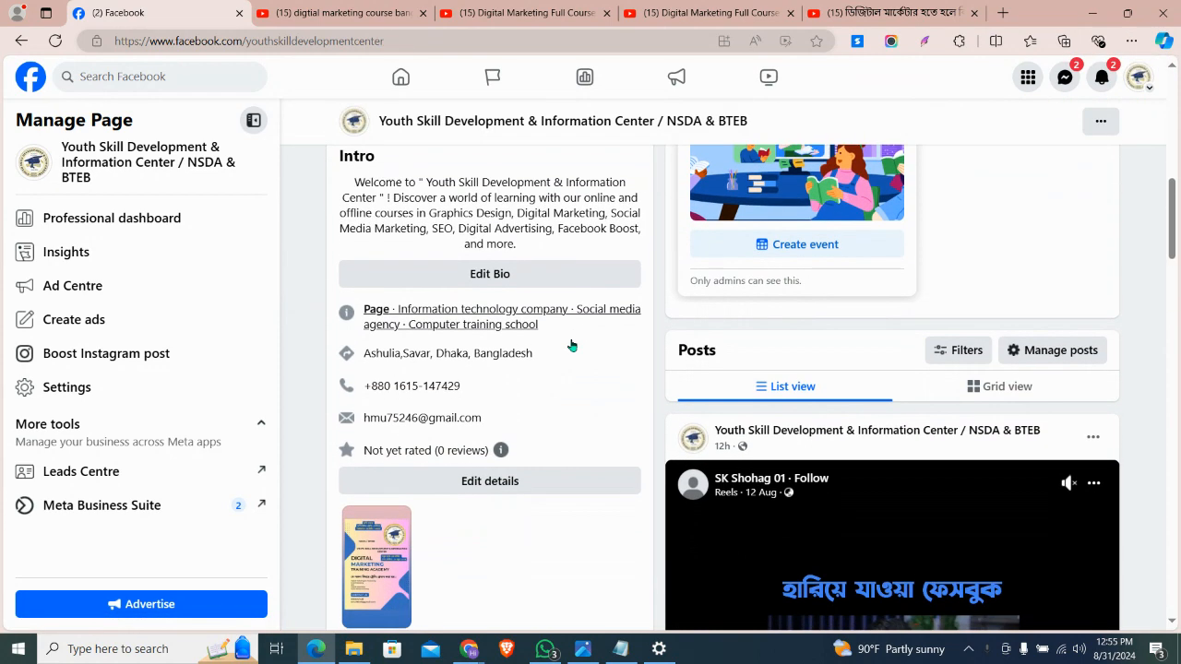
scroll(571, 345, "up", 1)
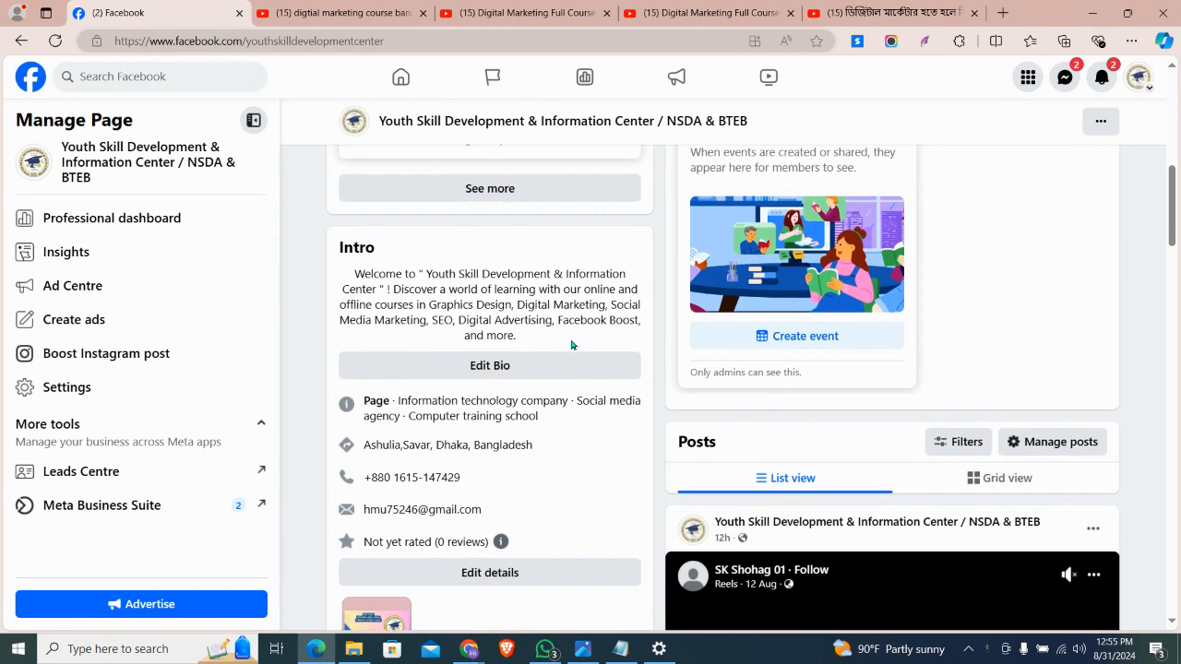
mouse_move(468, 648)
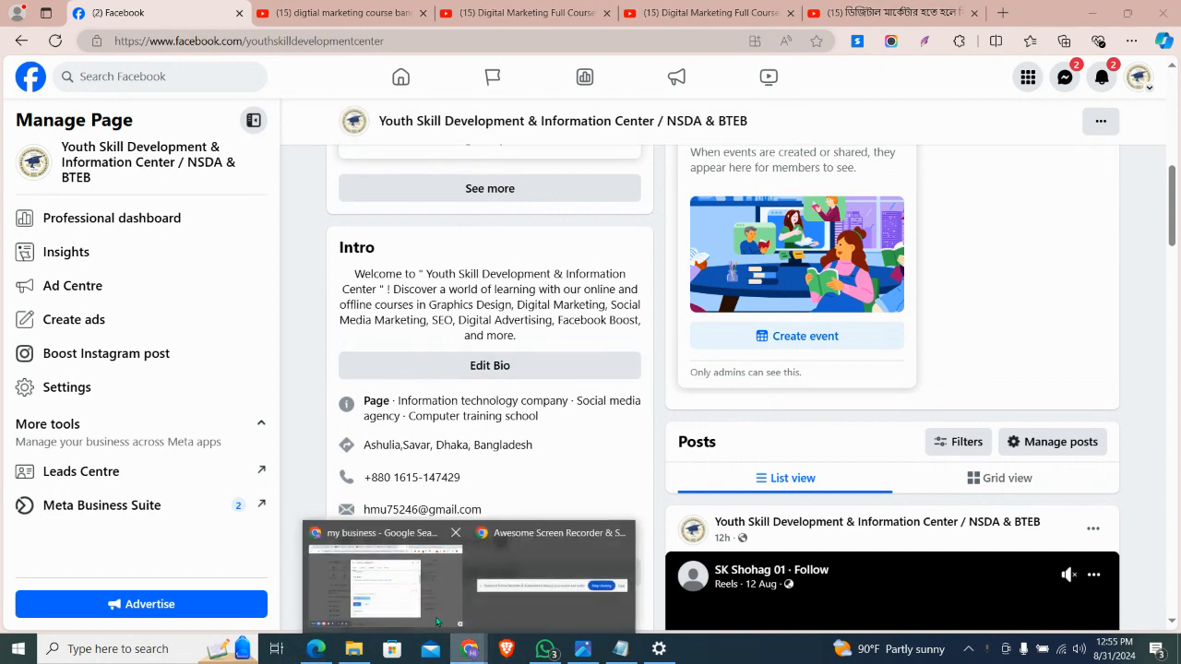
left_click(406, 596)
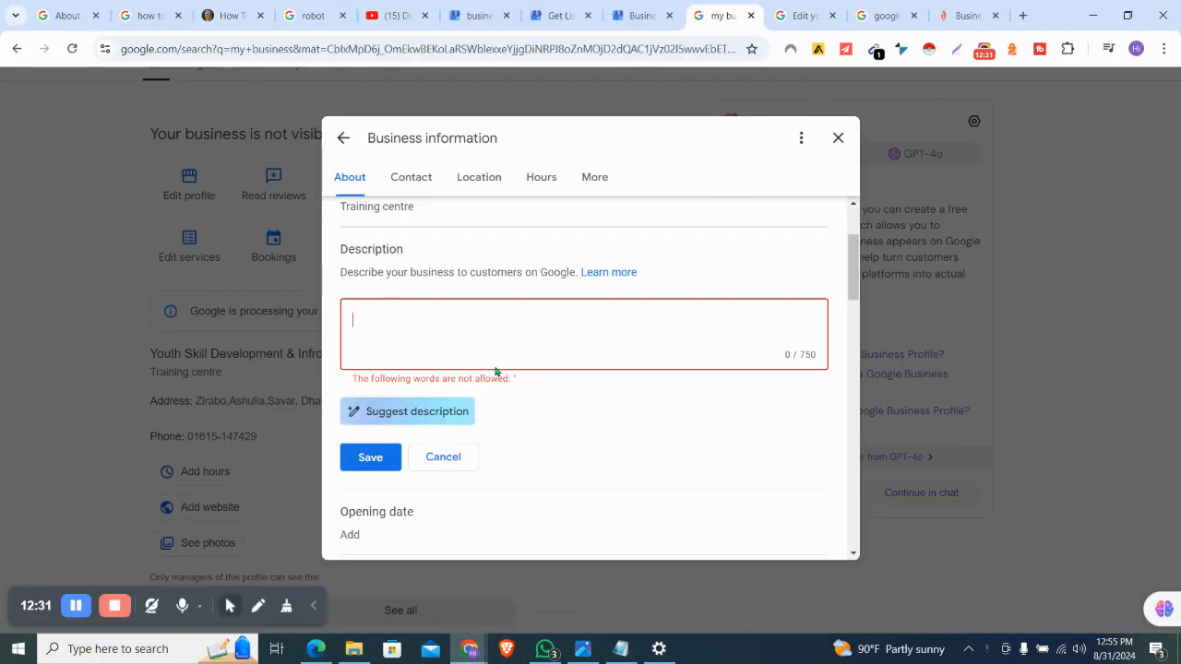
Generate a suggested description about the Zirabo, Ashulia, Savar, Dhaka location, accept it and save
left_click(416, 409)
scroll(562, 438, "down", 3)
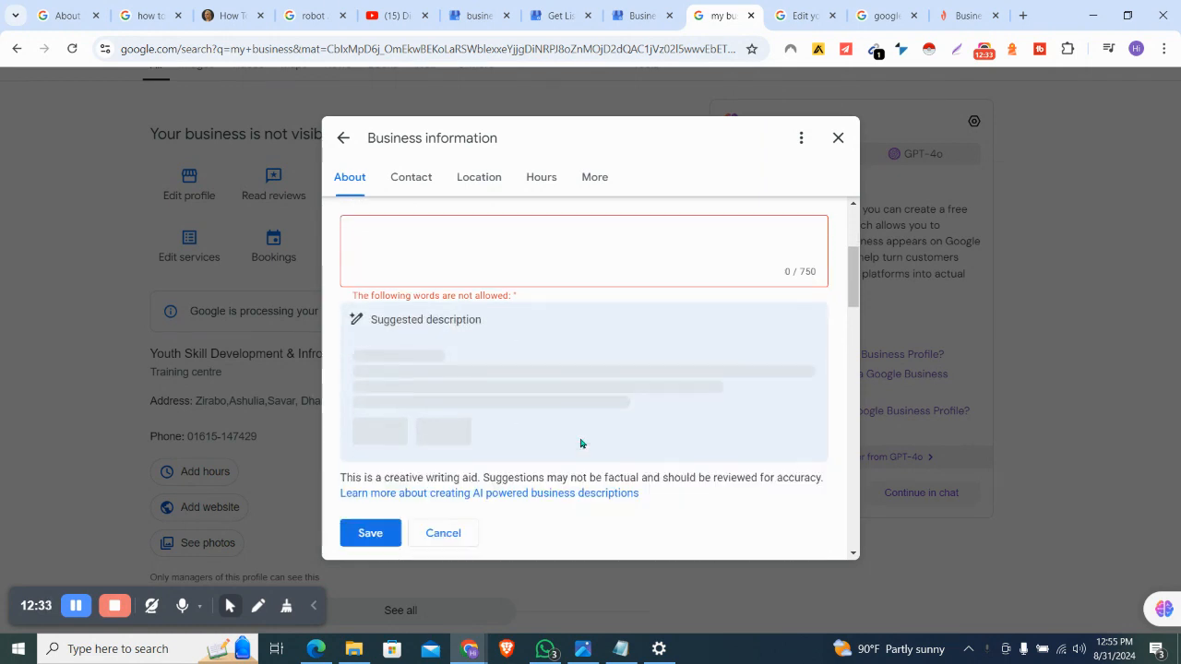
left_click(400, 417)
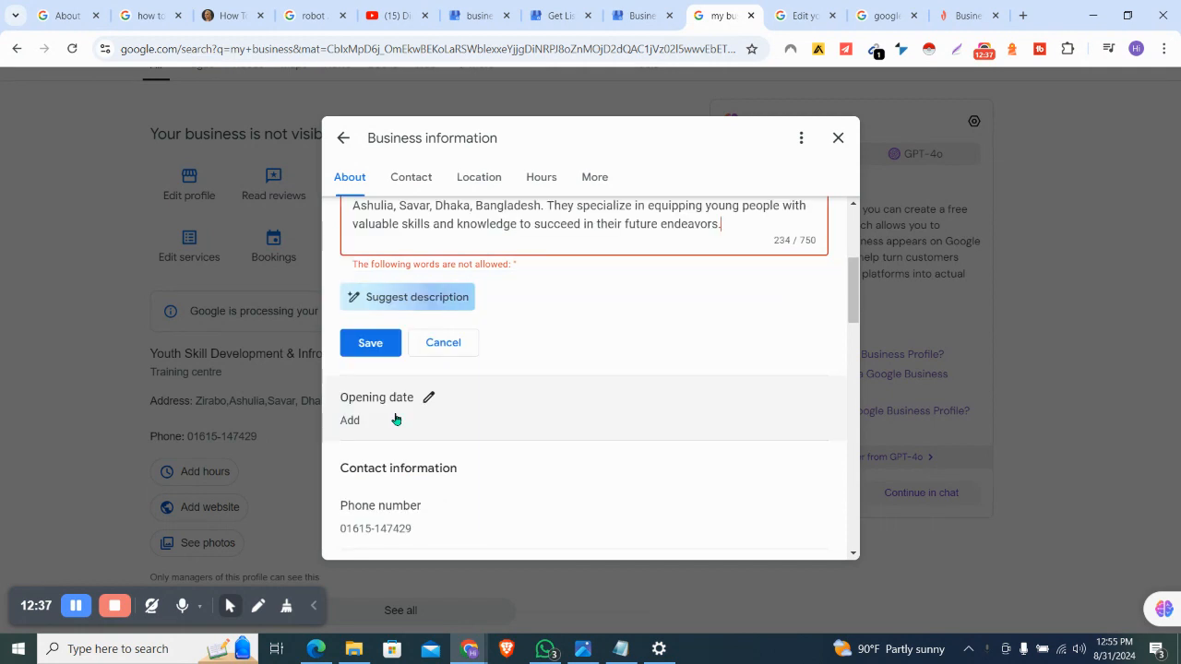
scroll(620, 353, "up", 1)
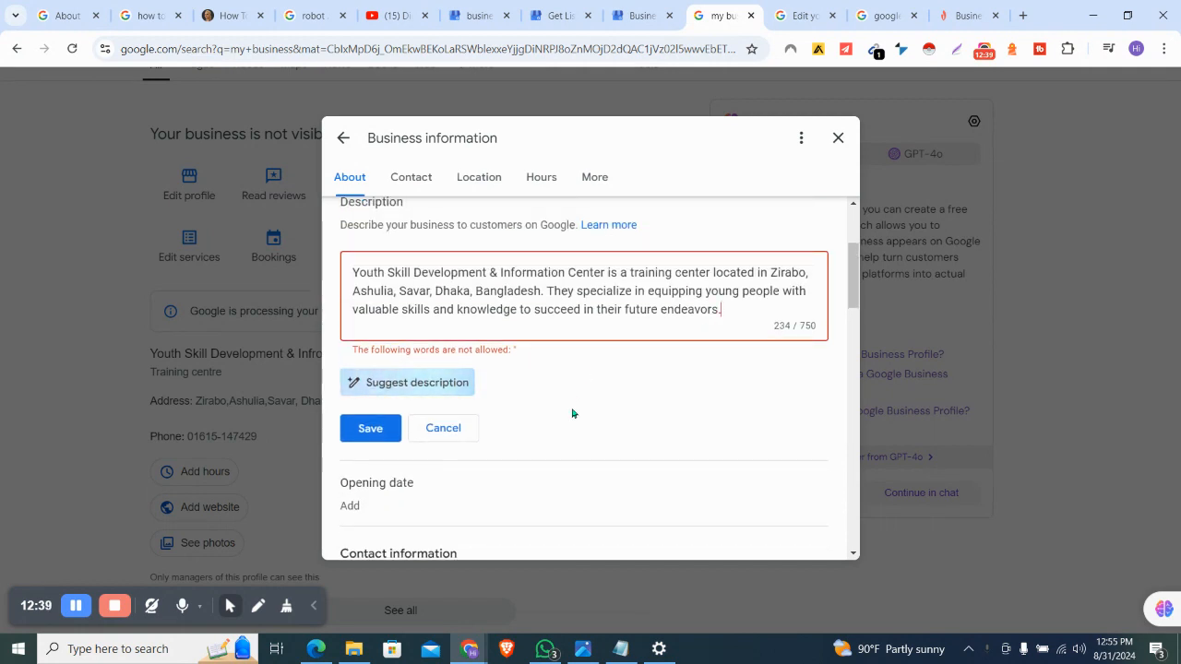
left_click(380, 421)
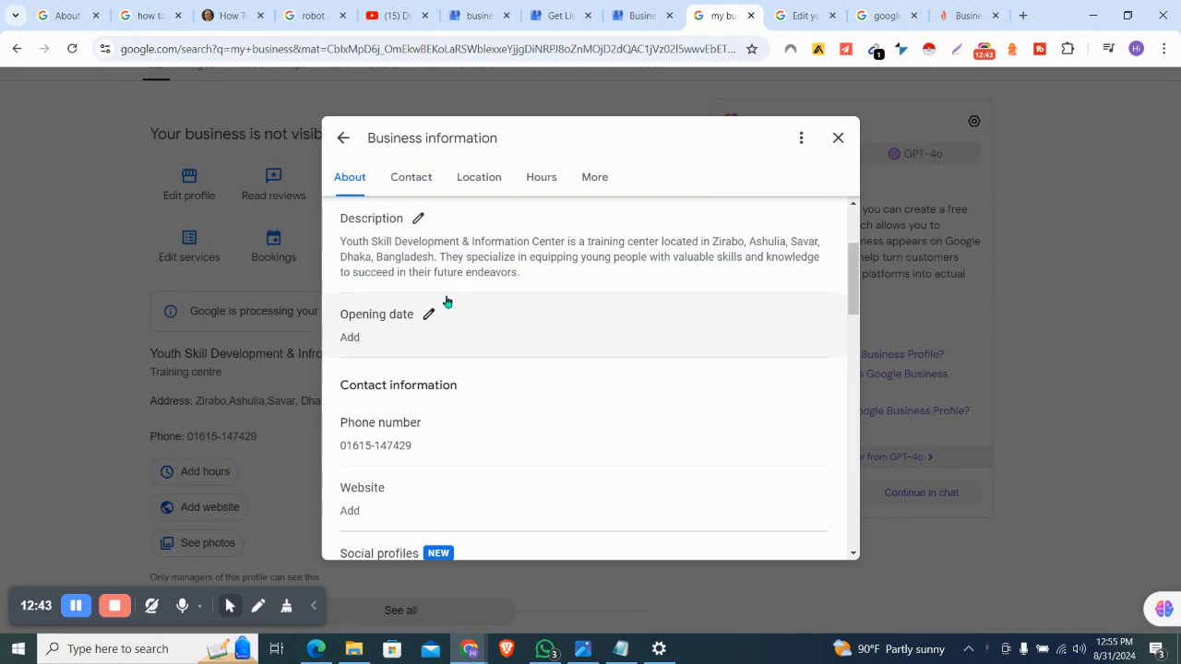
left_click(430, 317)
Enter the opening date as year 2023, month February, day 2, and save it
left_click(425, 388)
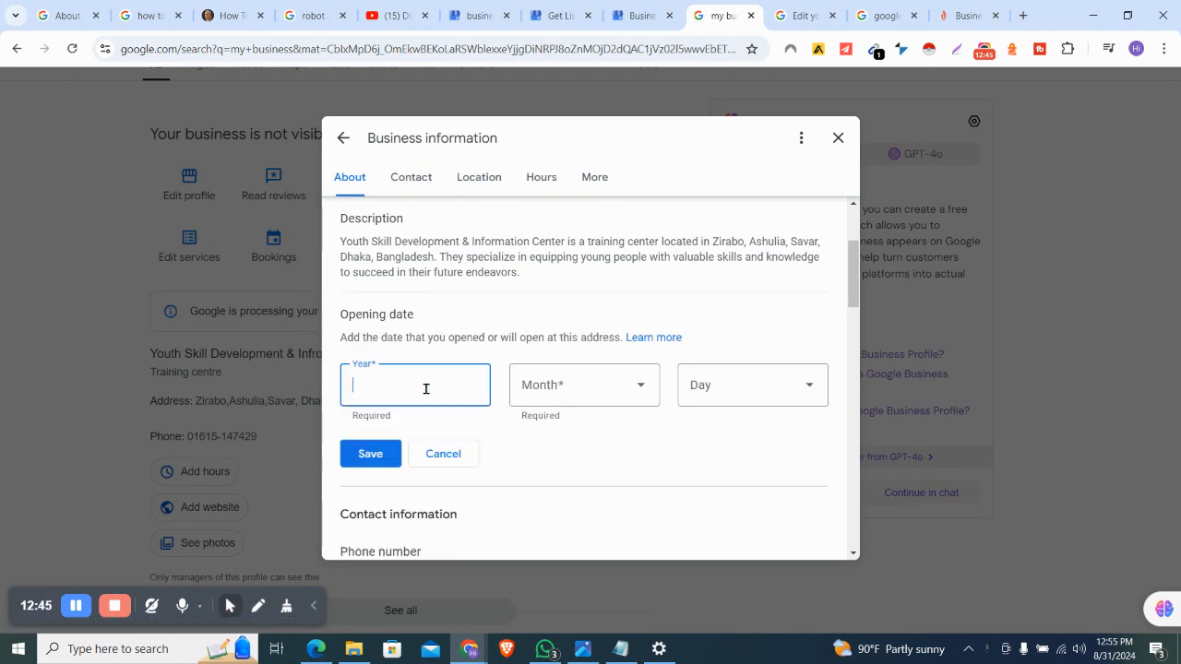
type("2024")
left_click(581, 393)
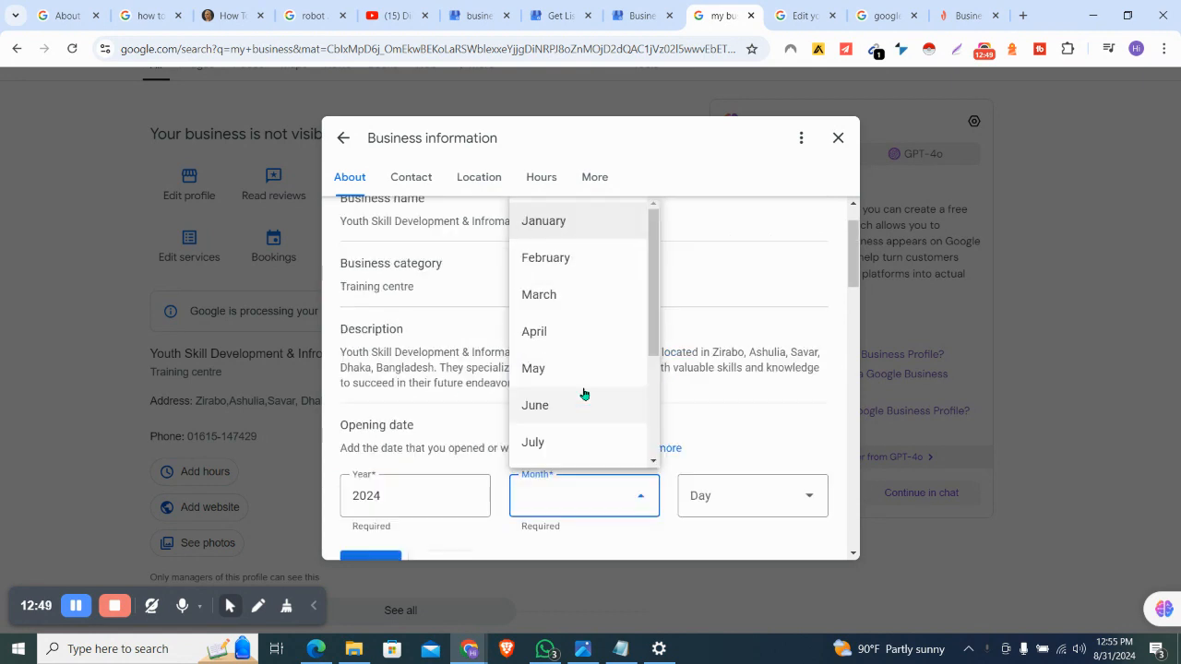
left_click(430, 497)
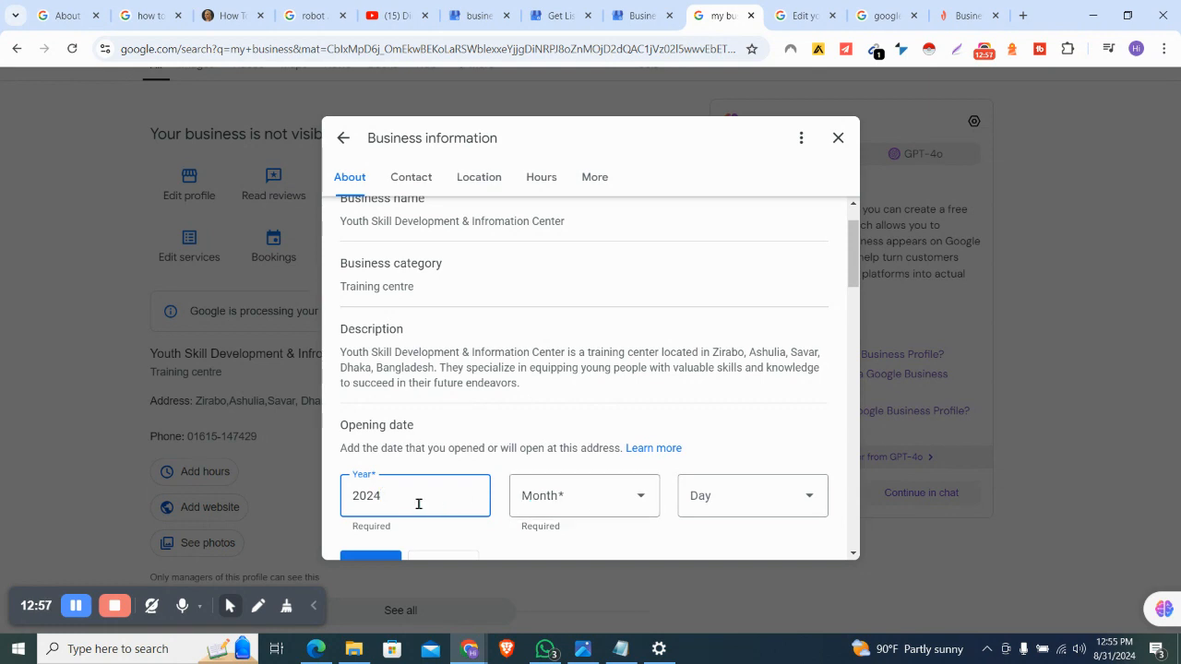
left_click(563, 509)
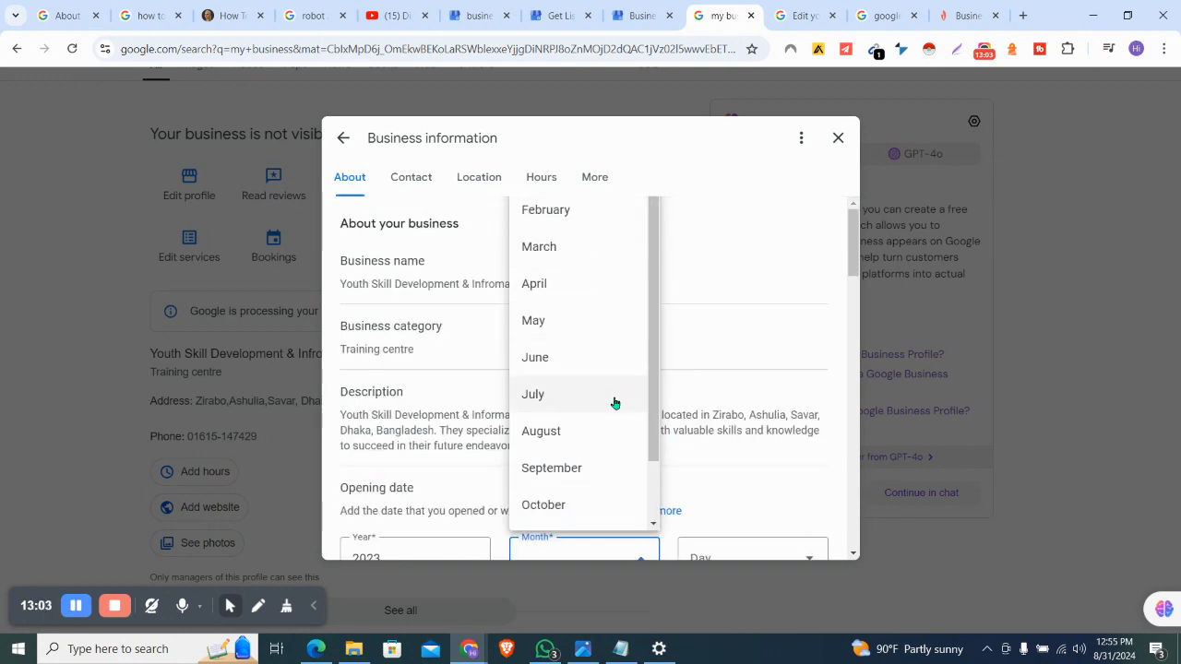
left_click(585, 211)
left_click(713, 551)
left_click(721, 214)
scroll(785, 449, "down", 3)
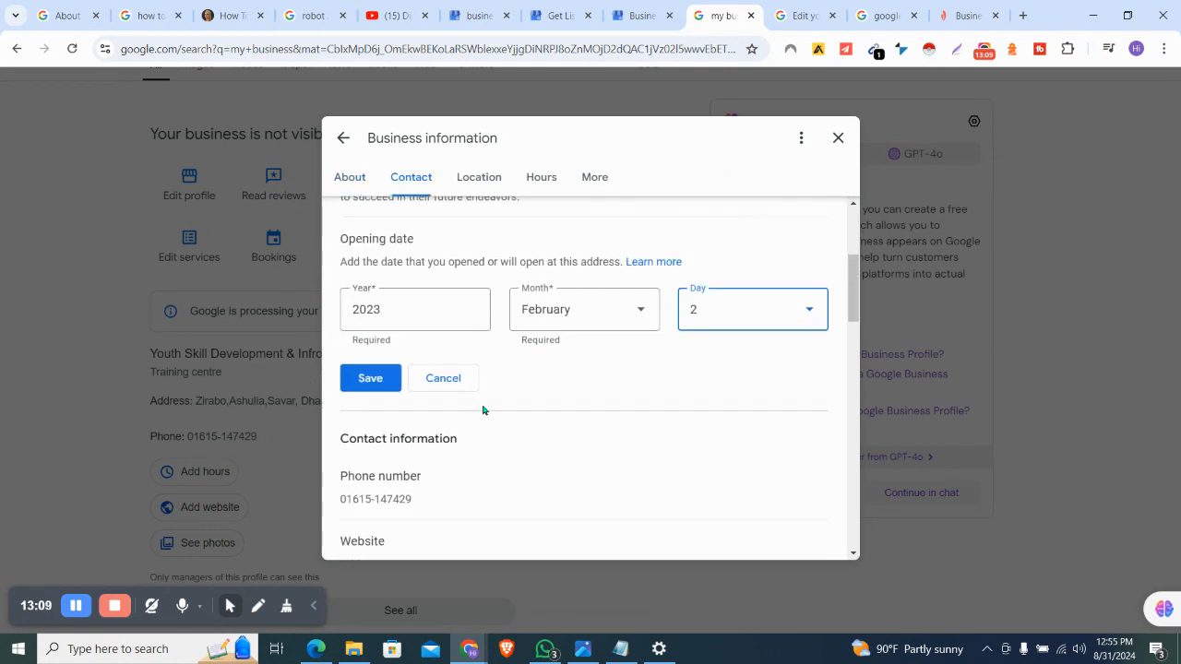
left_click(369, 378)
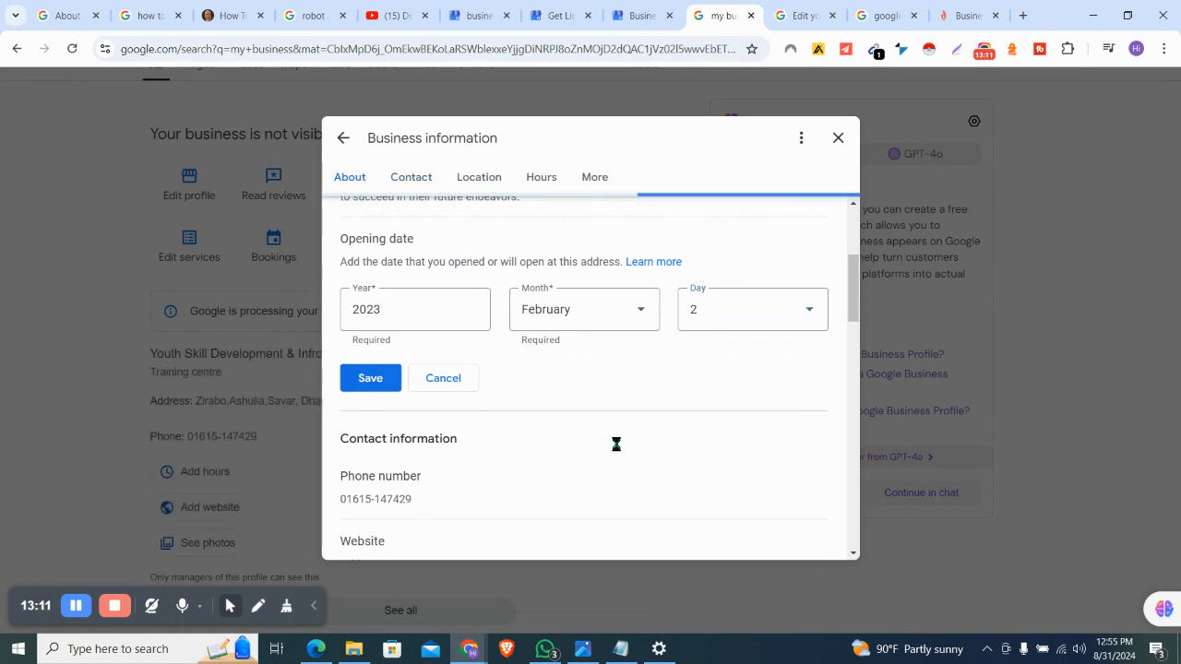
scroll(617, 449, "down", 1)
Add the Facebook page URL, copied from Edge's address bar, as a Facebook social profile and save
scroll(617, 449, "down", 1)
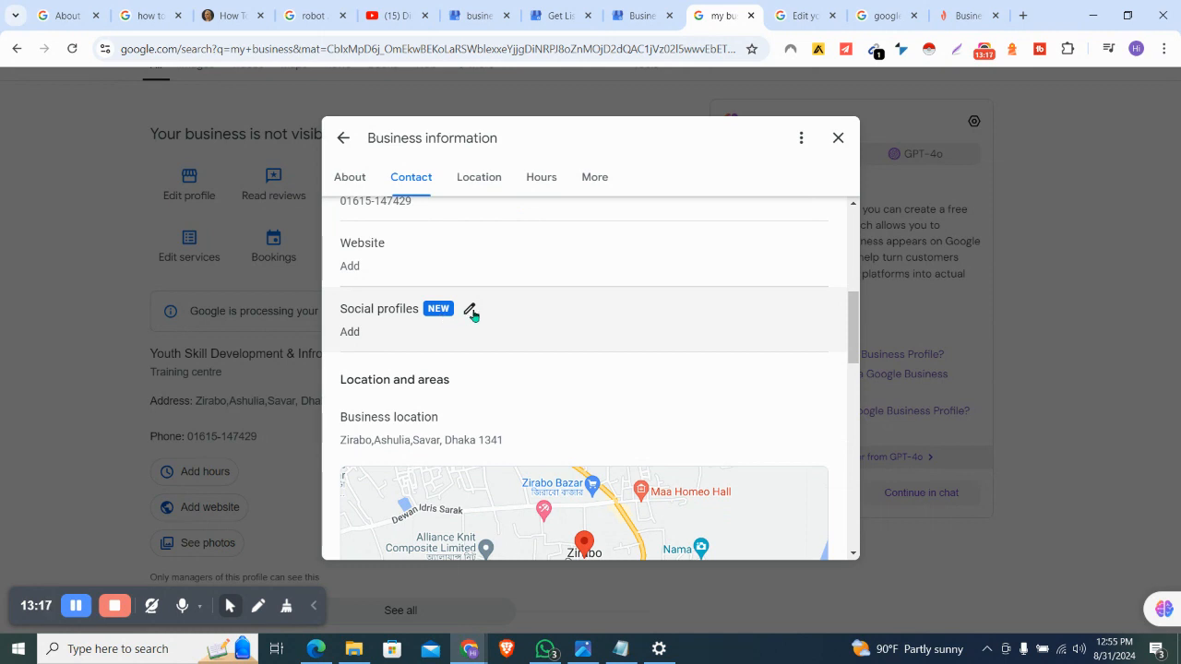
left_click(470, 312)
left_click(444, 377)
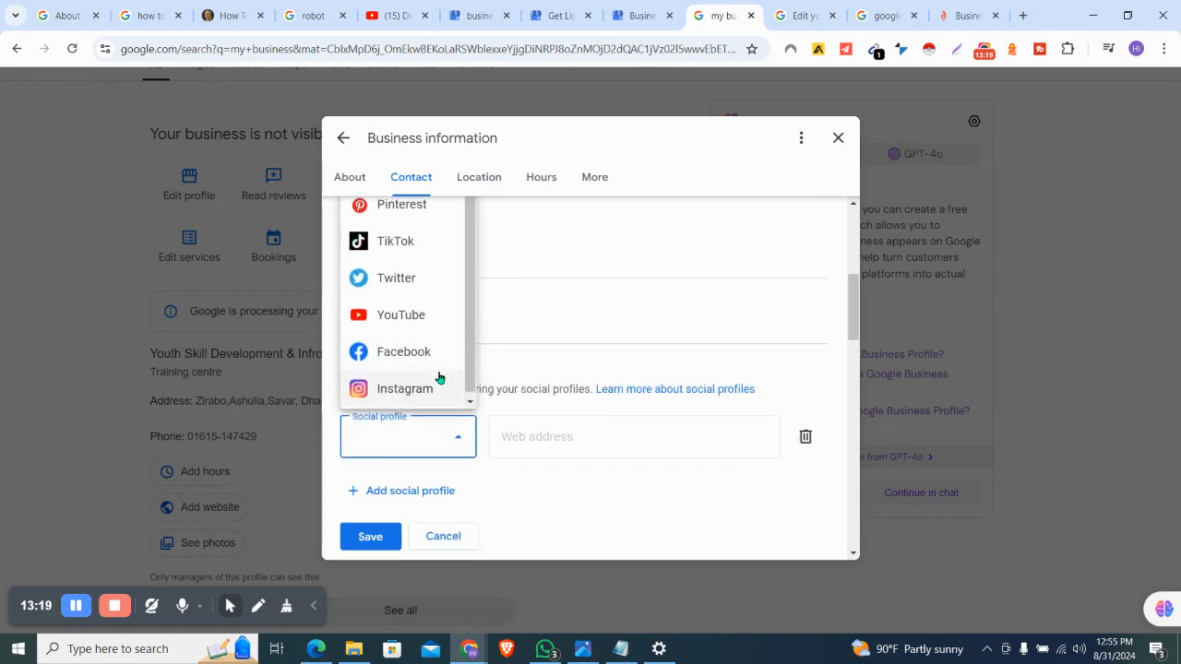
left_click(422, 351)
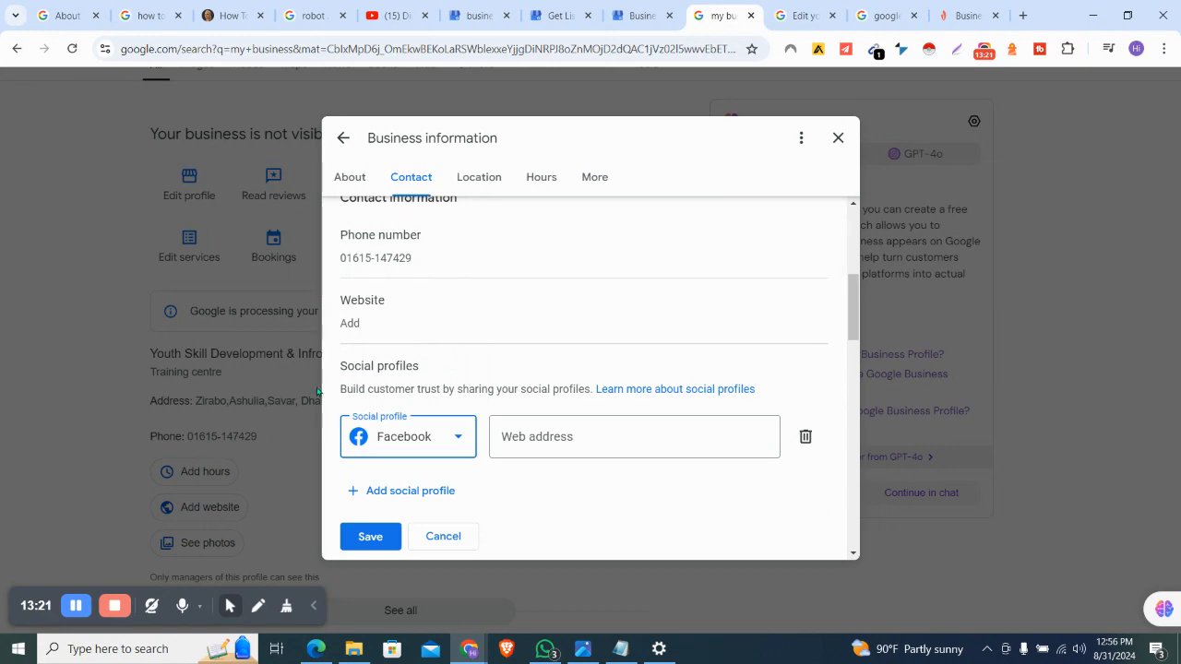
left_click(315, 649)
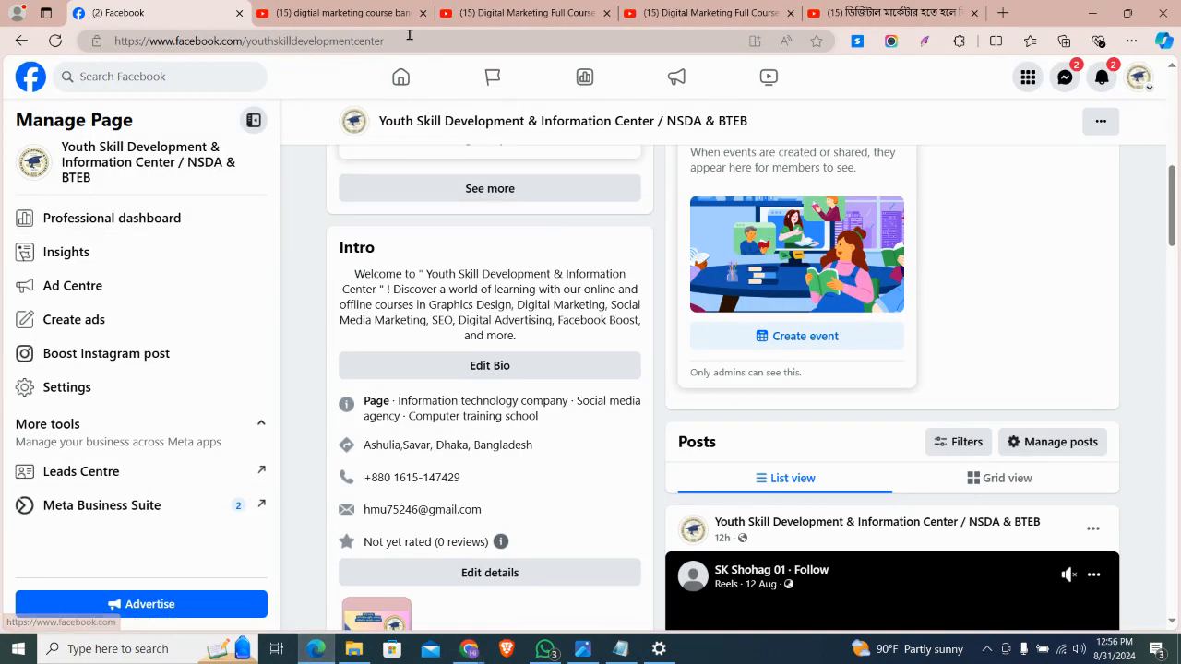
left_click(409, 39)
key("ctrl+c")
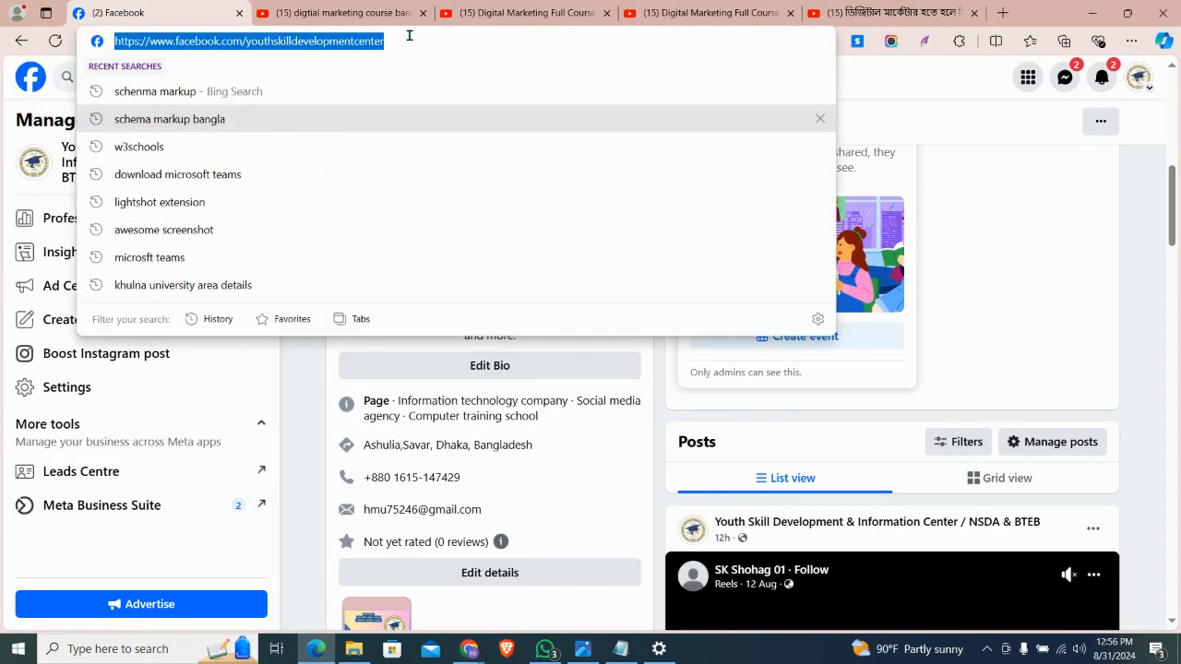
key("alt+Tab")
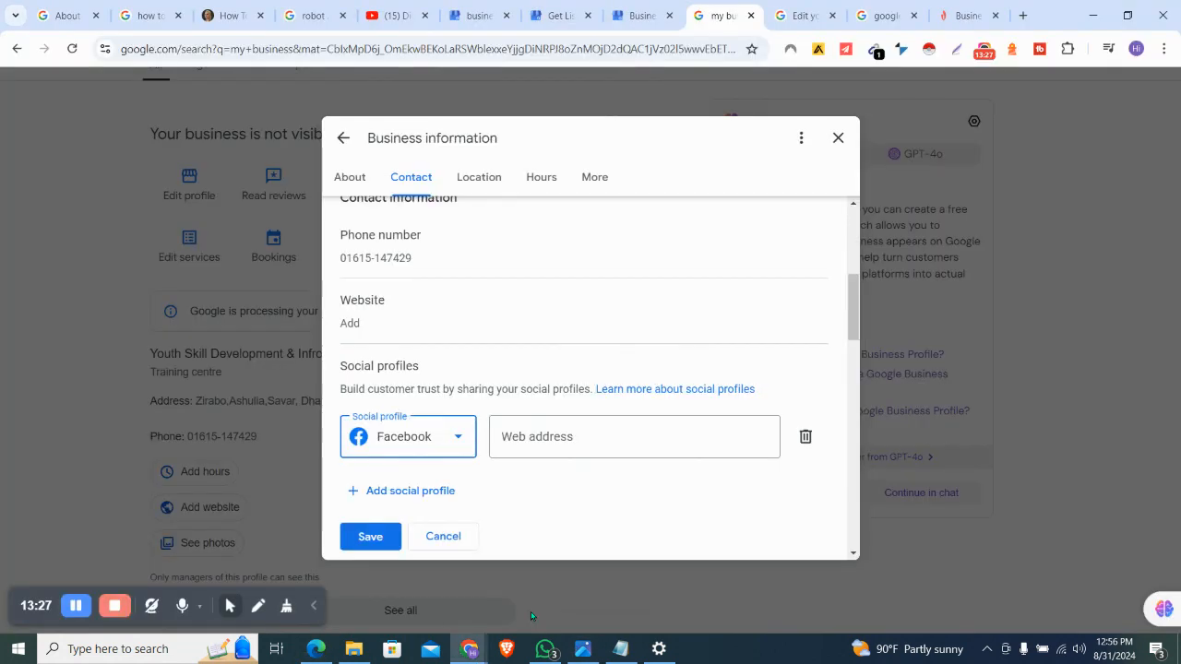
left_click(614, 438)
key("ctrl+v")
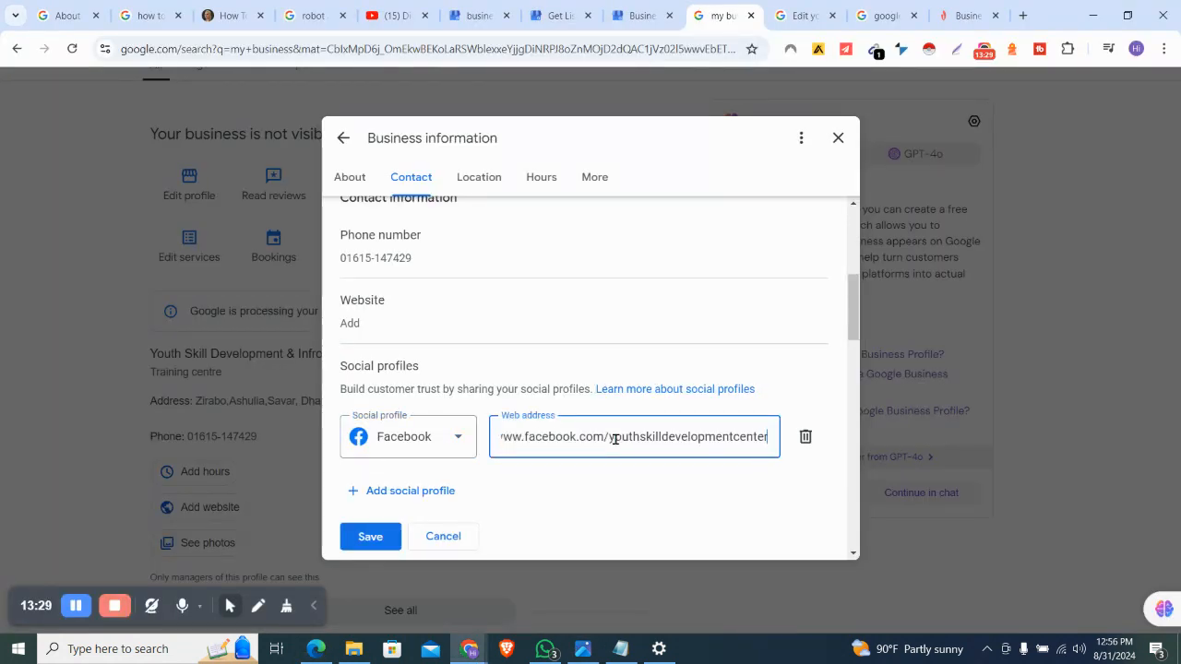
left_click(370, 538)
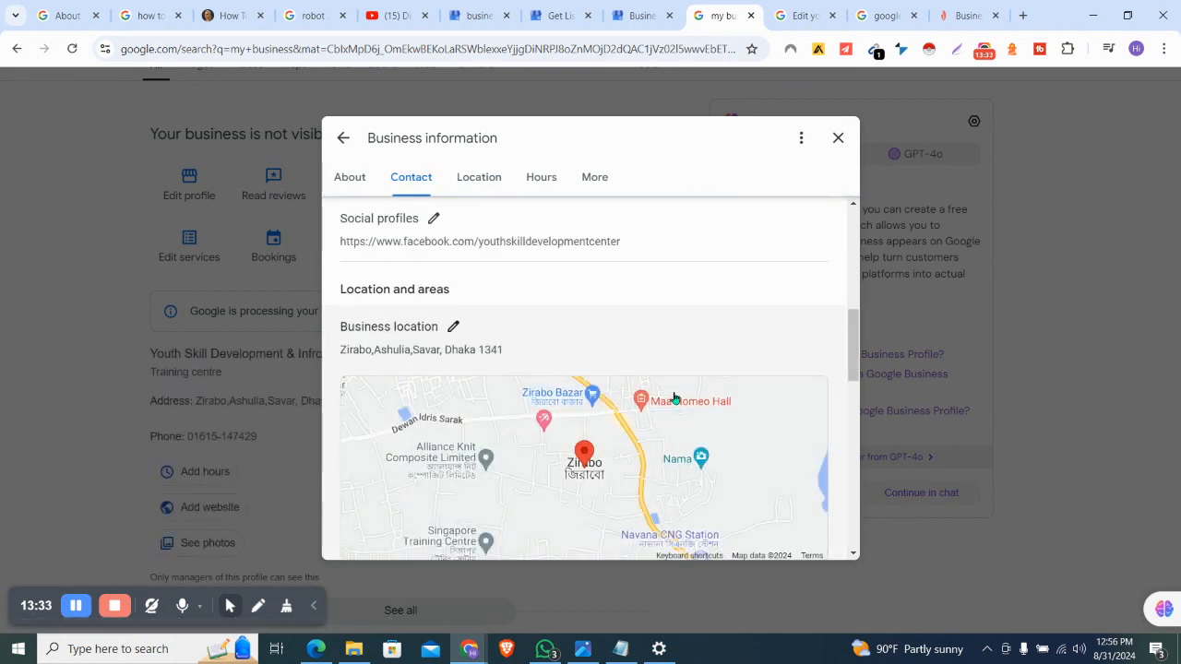
scroll(675, 397, "down", 3)
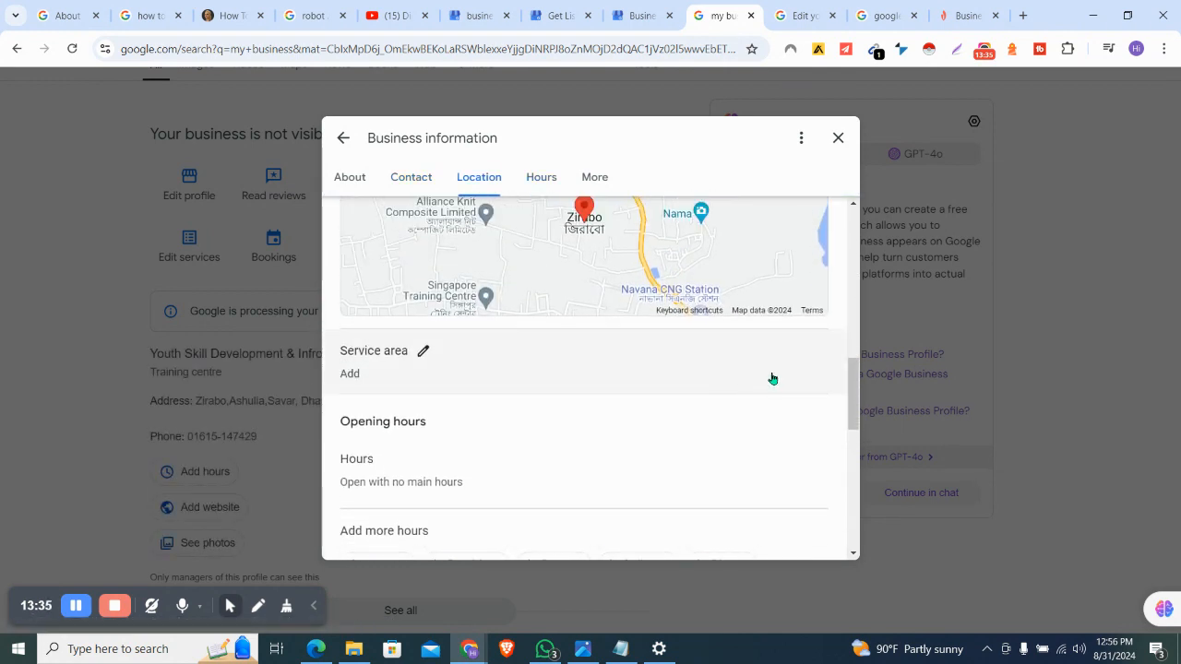
left_click(416, 356)
Add Zirabo, Ghosbag, Ashulia, Tongi and Savar as service areas
left_click(421, 431)
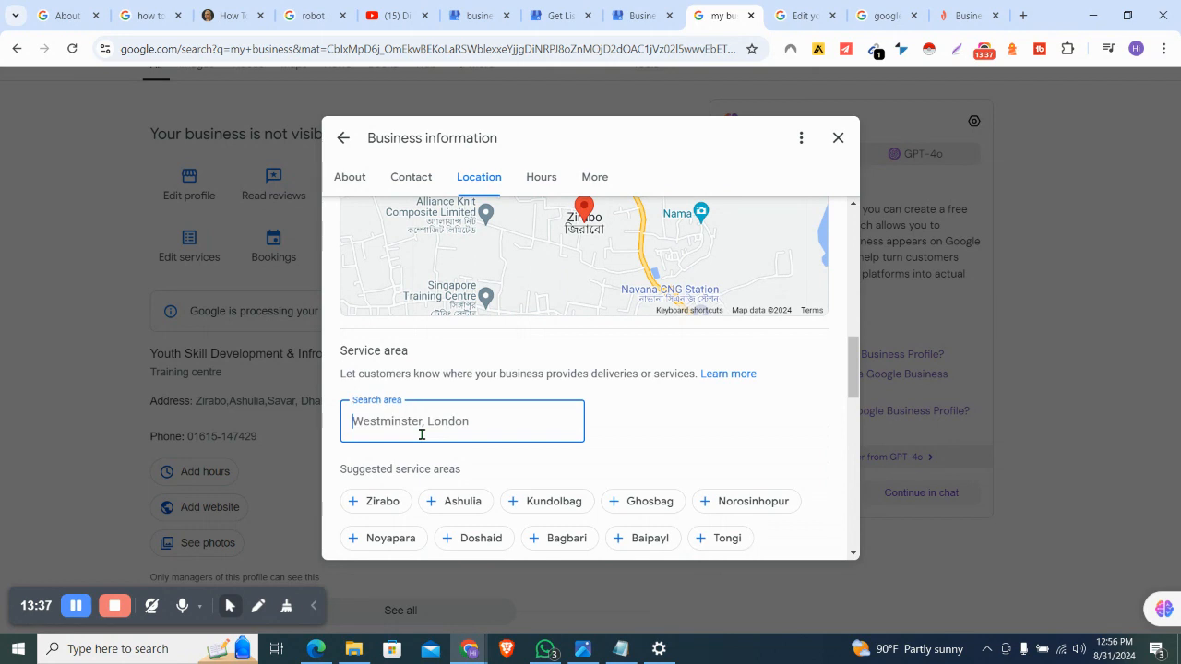
scroll(421, 434, "down", 1)
left_click(400, 443)
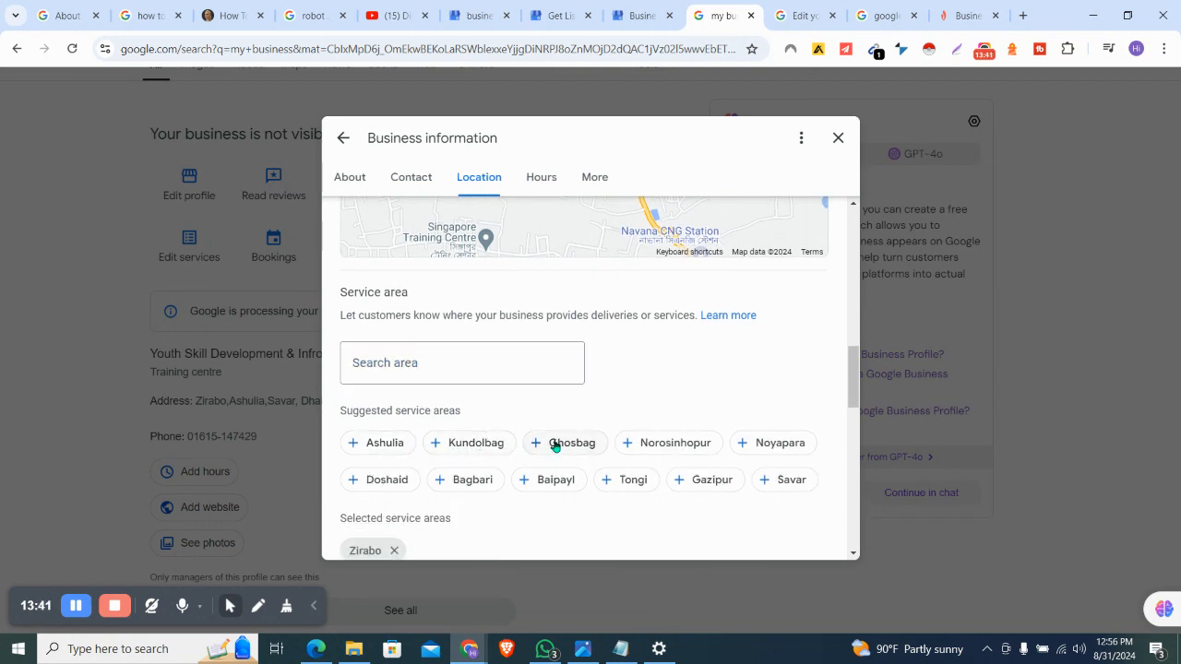
left_click(556, 443)
left_click(387, 443)
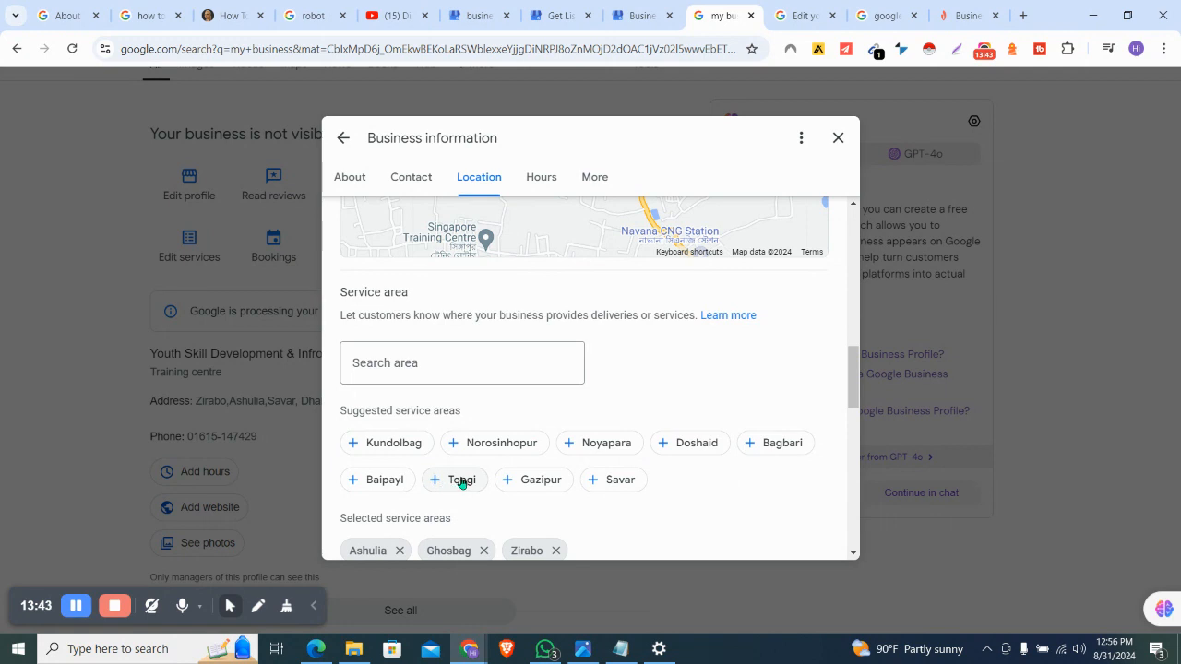
left_click(449, 482)
left_click(528, 484)
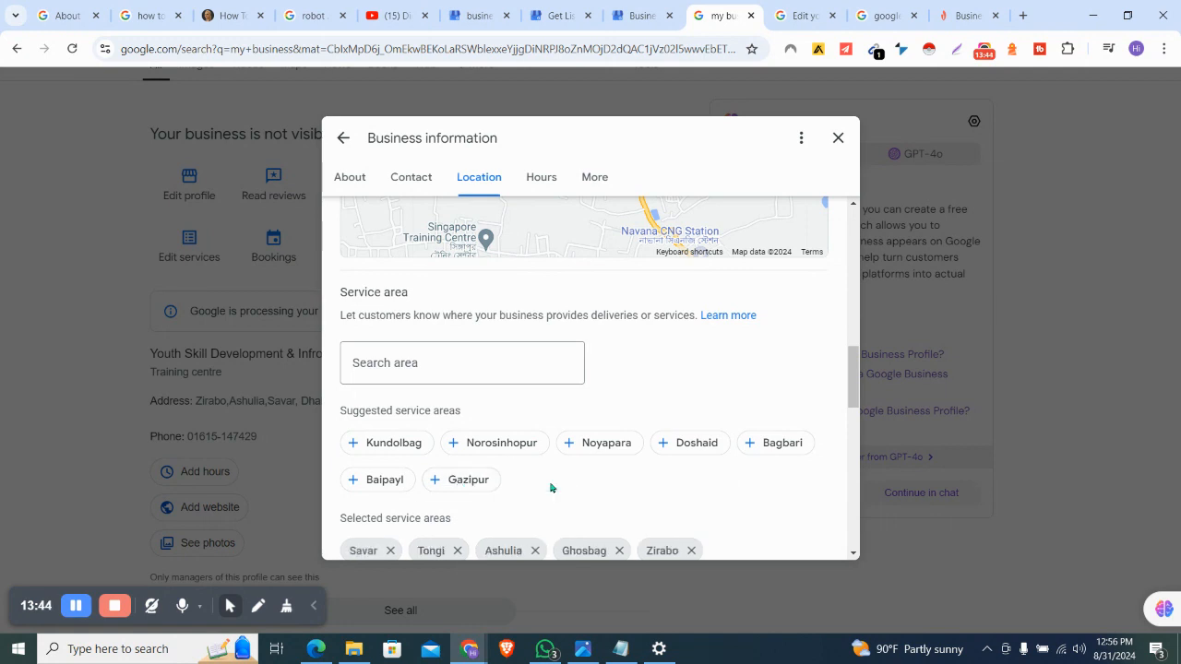
Add Baipayl, Norosinhopur, Kundolbag, Gazipur, Noyapara and Bagbari as further service areas
left_click(391, 487)
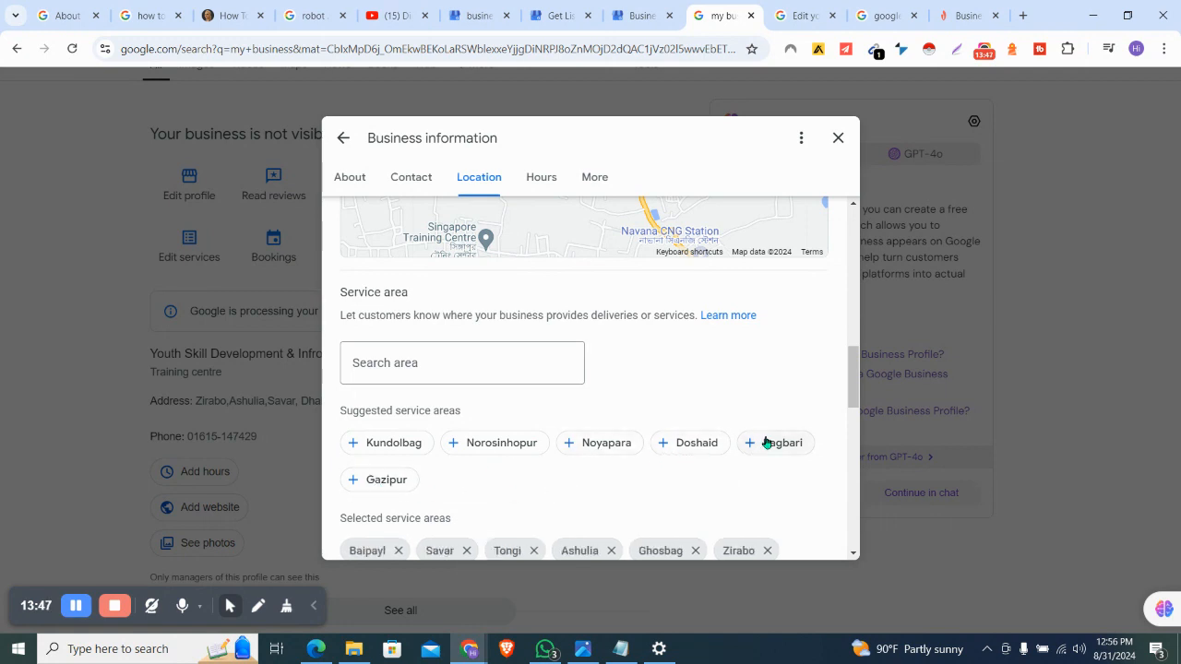
left_click(492, 443)
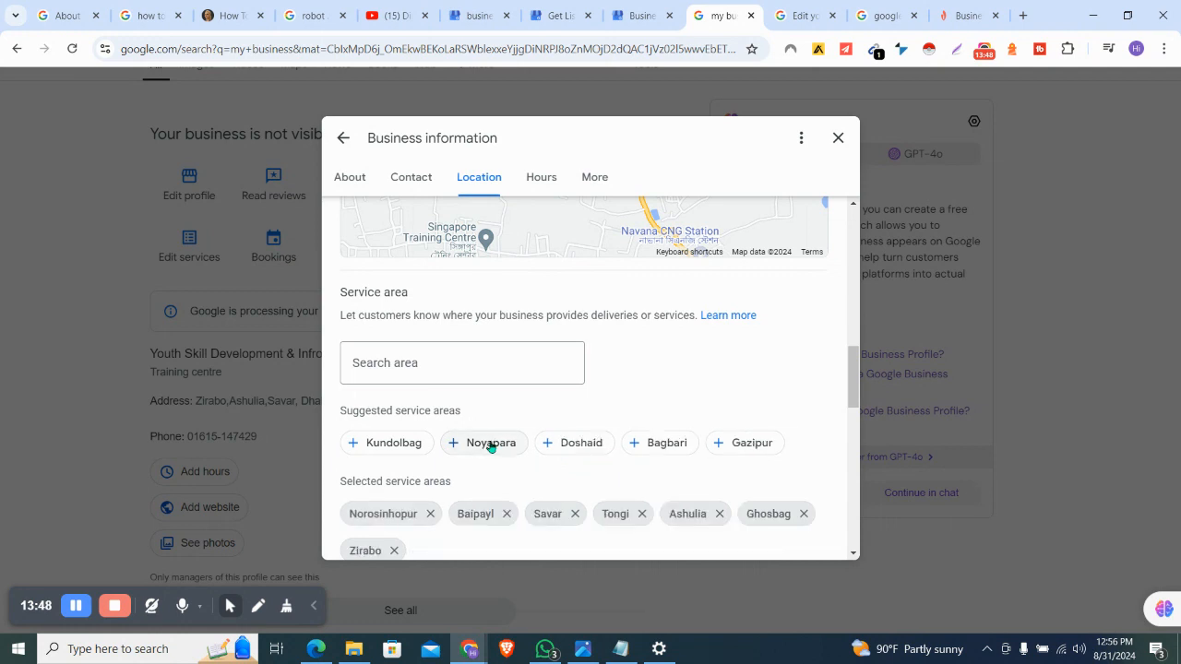
left_click(407, 443)
scroll(557, 470, "down", 1)
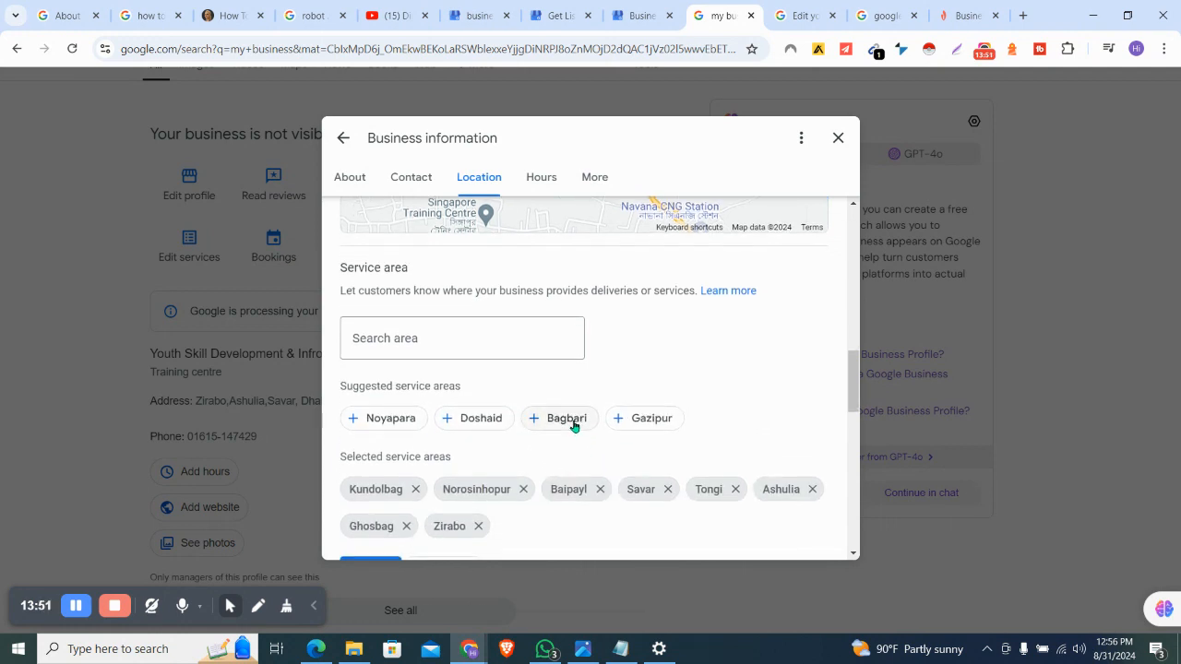
left_click(659, 424)
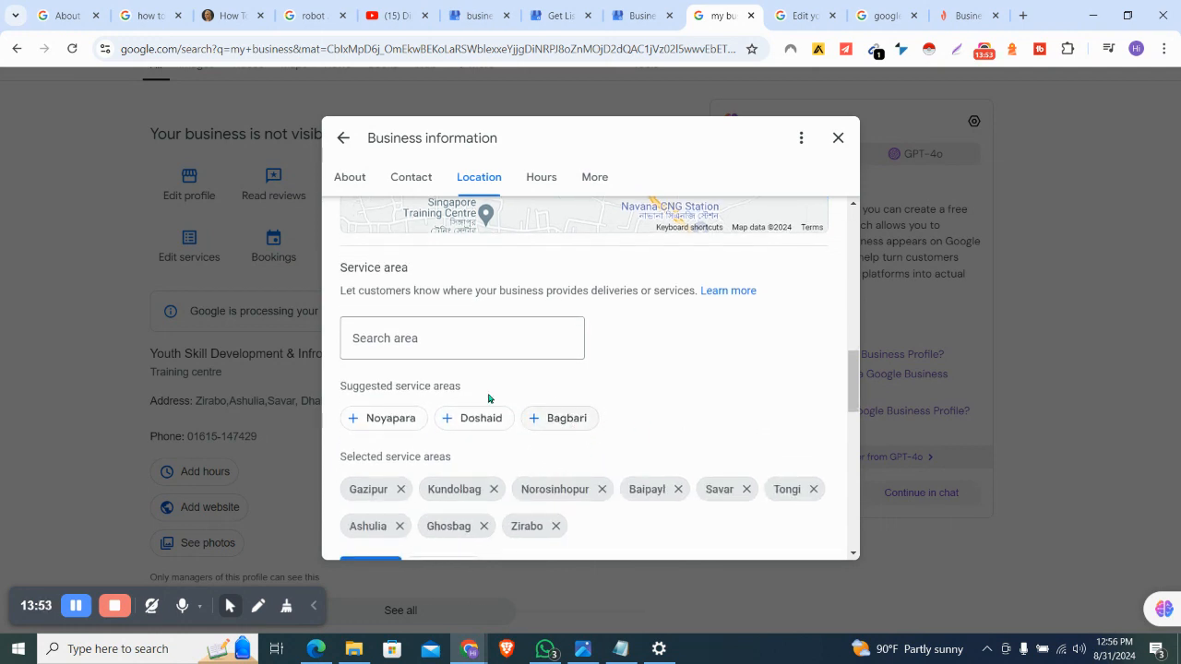
left_click(389, 423)
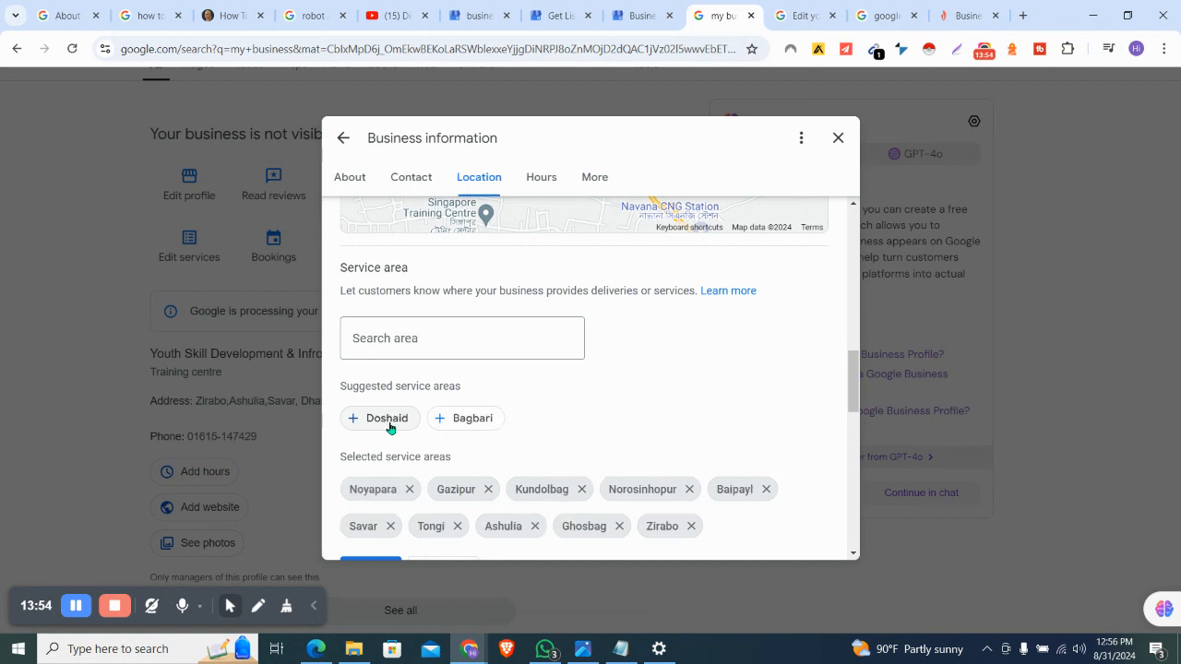
left_click(470, 419)
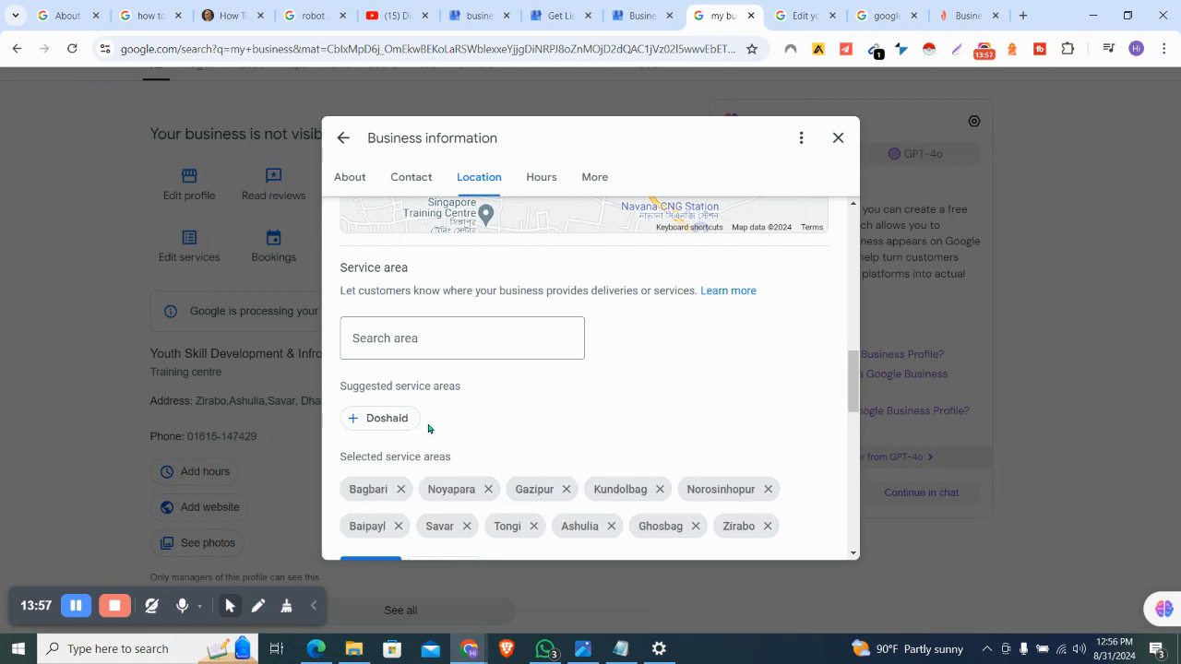
scroll(428, 429, "down", 2)
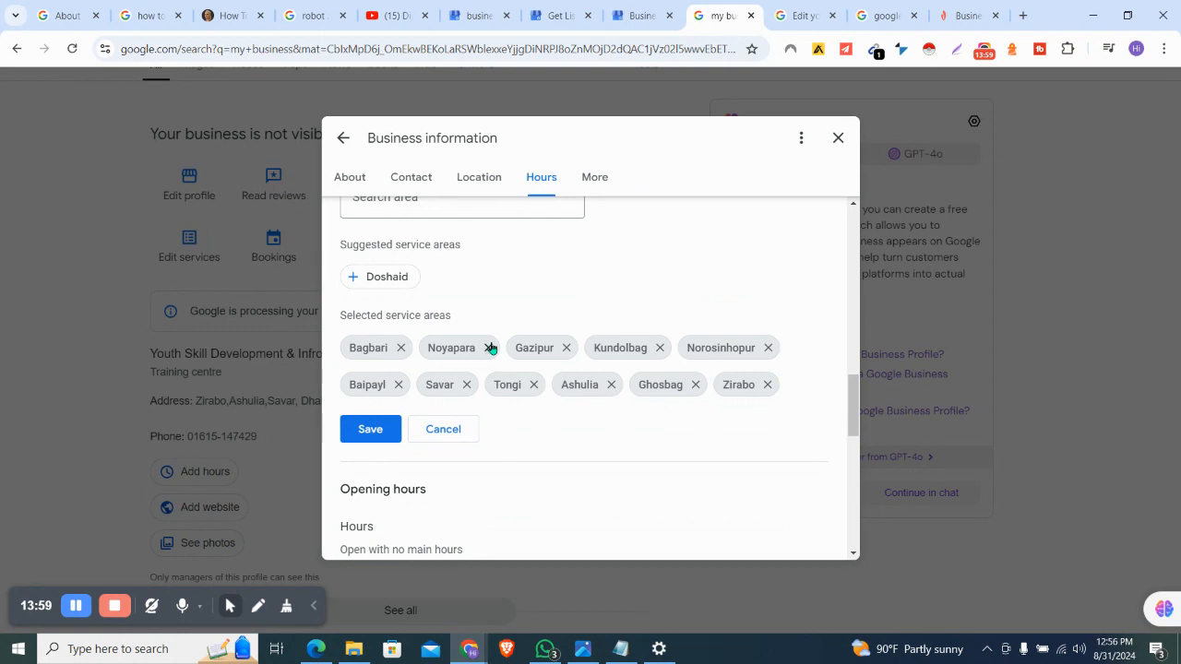
scroll(490, 347, "up", 1)
Save the eleven service areas and choose to show main opening hours
left_click(371, 532)
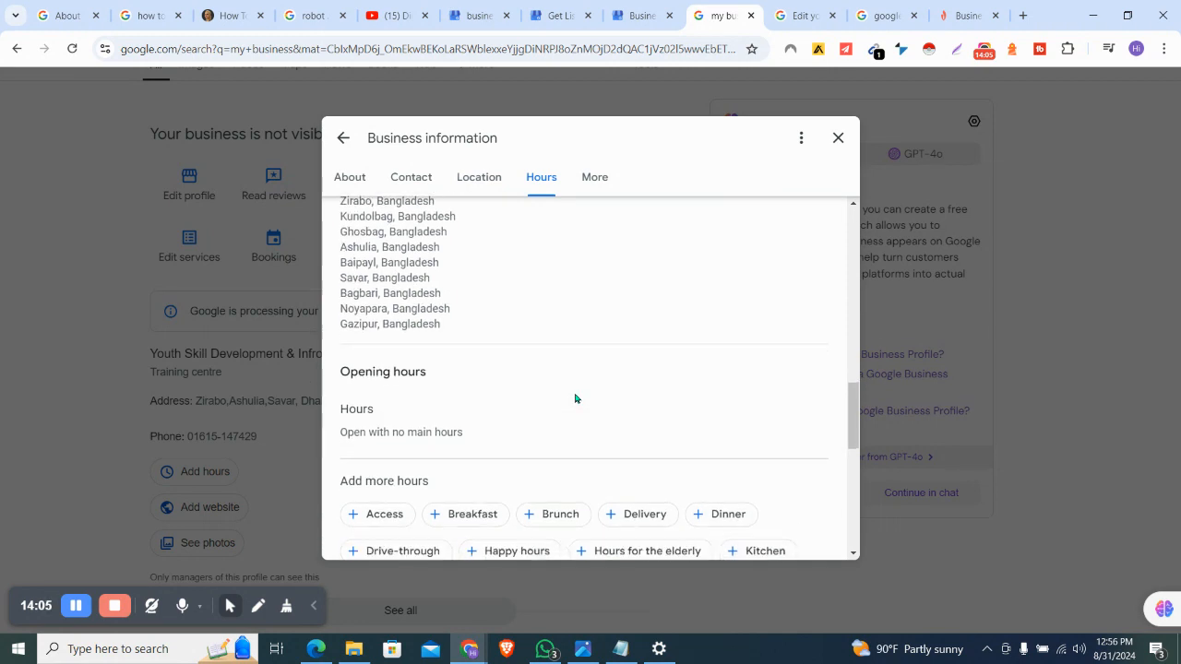
left_click(395, 399)
scroll(393, 399, "down", 3)
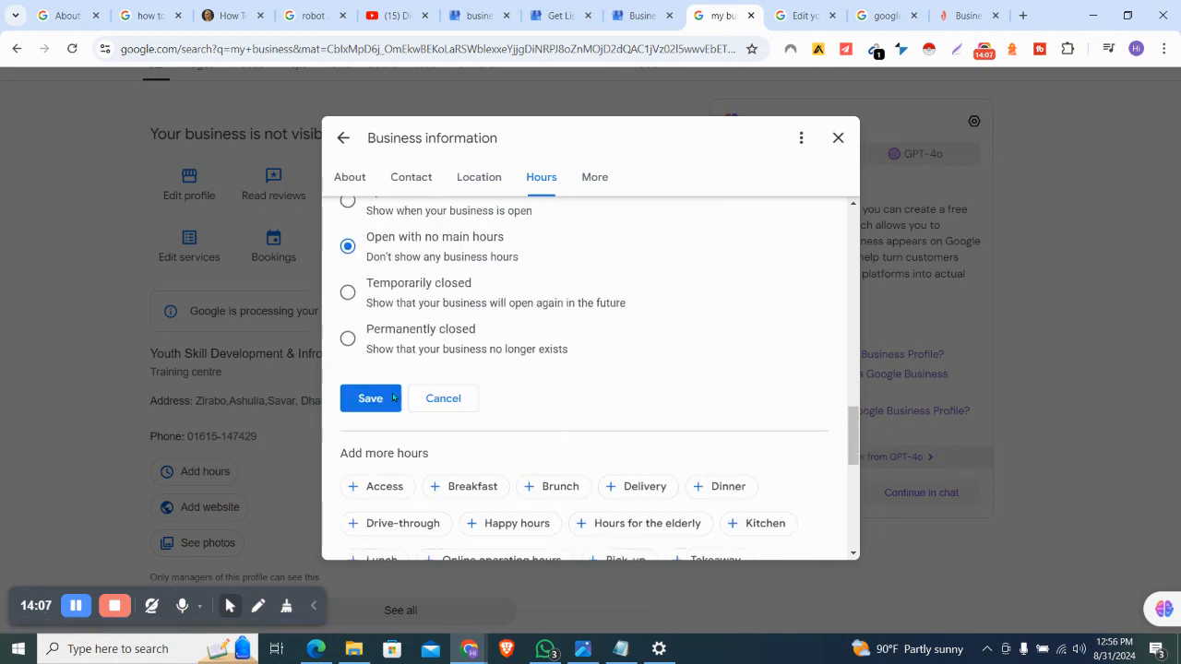
scroll(392, 398, "up", 2)
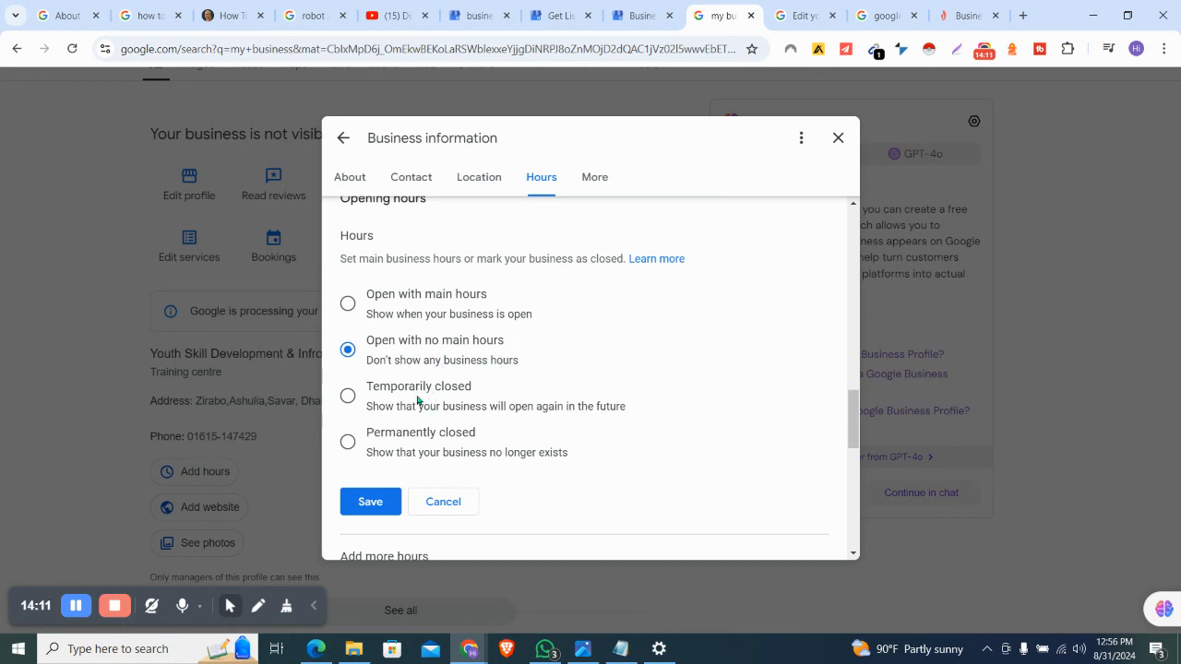
scroll(514, 356, "up", 1)
scroll(514, 358, "down", 1)
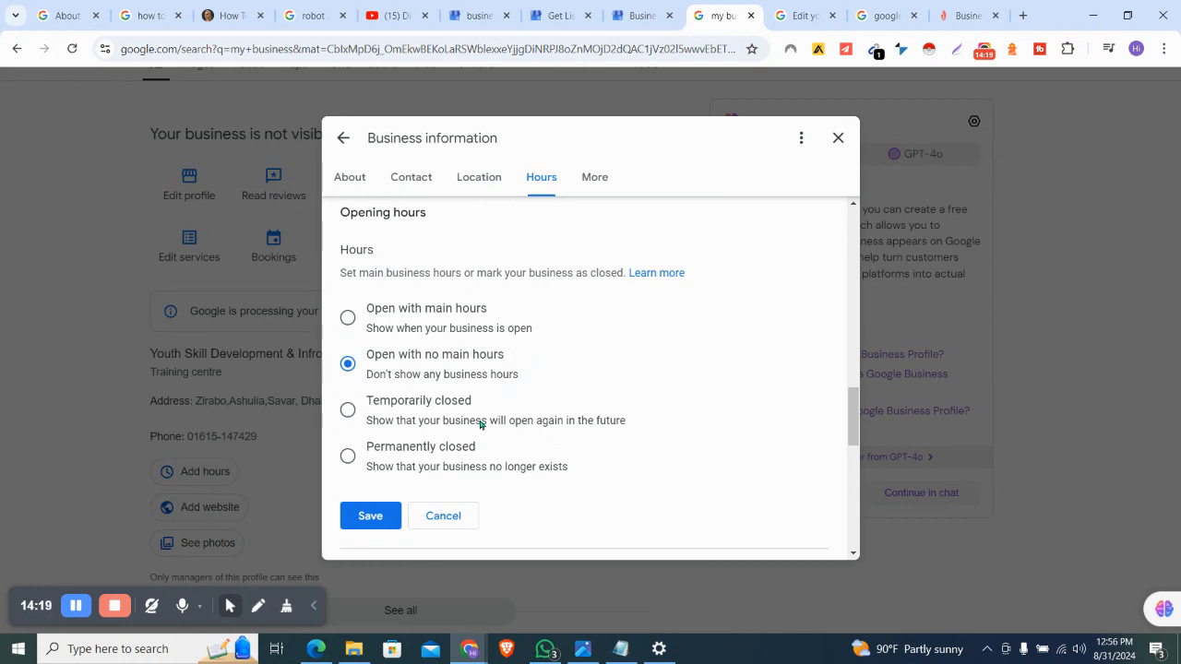
left_click(346, 317)
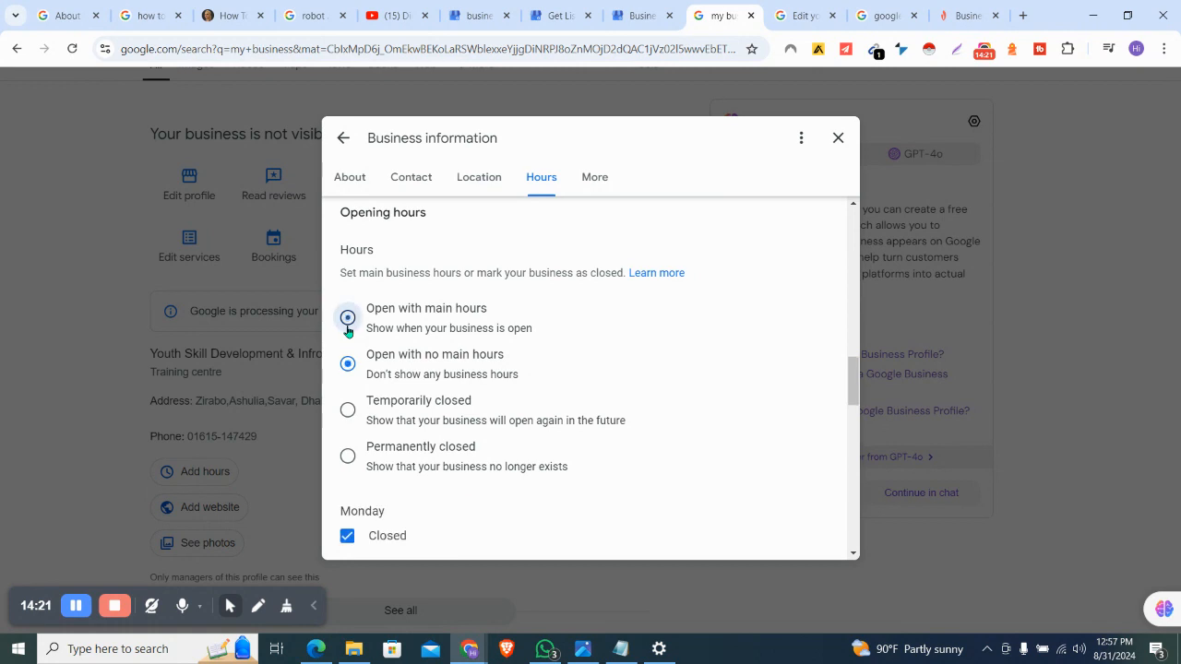
scroll(442, 481, "down", 1)
scroll(442, 481, "down", 3)
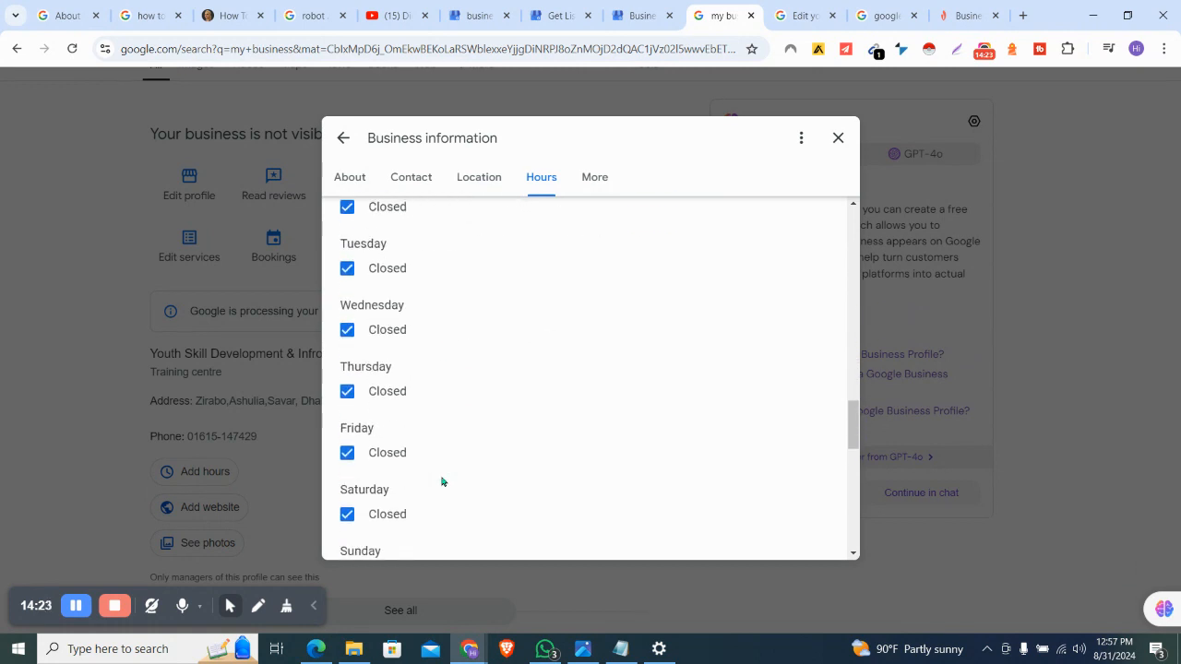
scroll(439, 476, "up", 1)
scroll(438, 476, "up", 1)
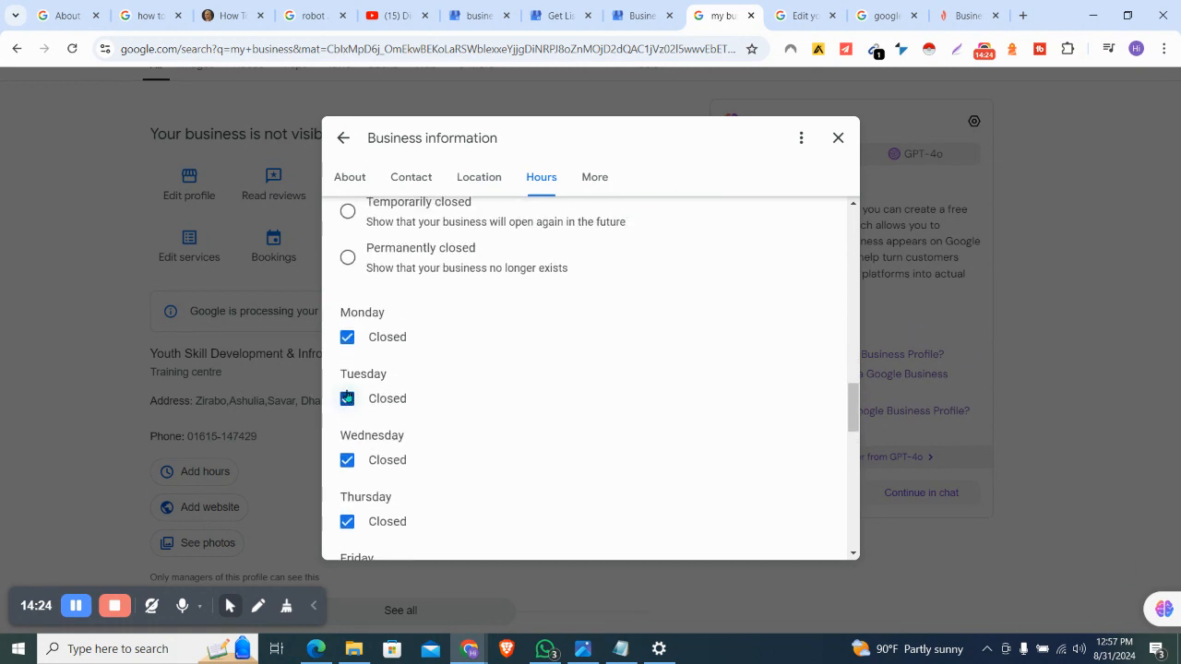
Make Monday an open day from 09:00 to 17:00
left_click(347, 337)
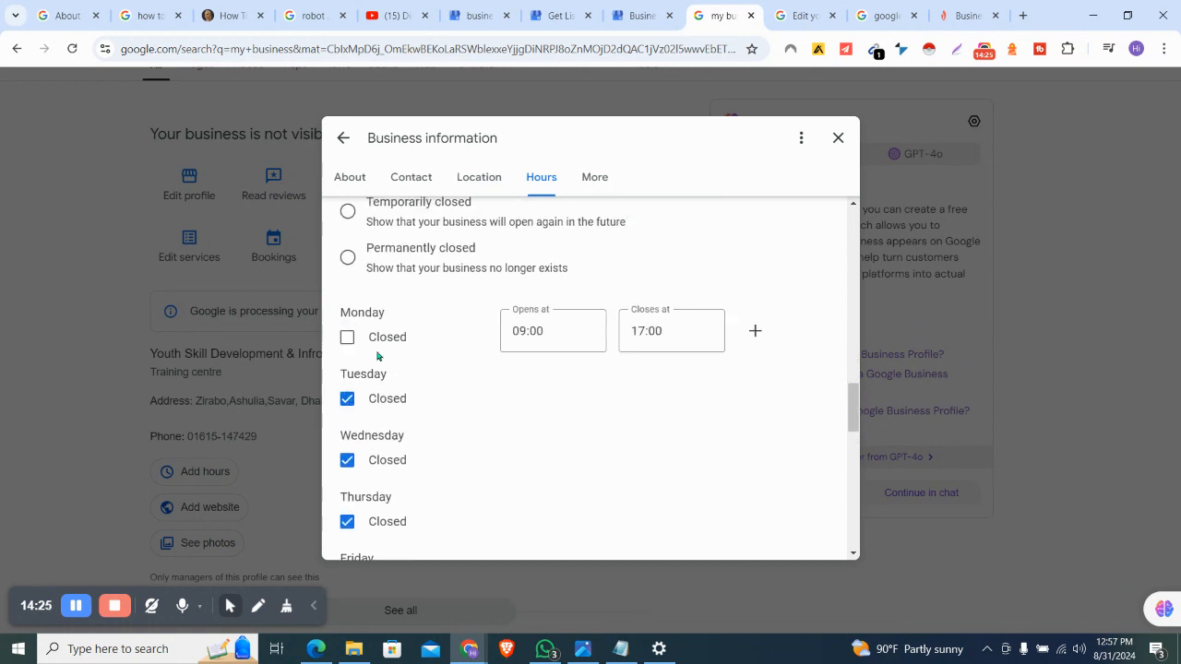
left_click(570, 337)
left_click(691, 332)
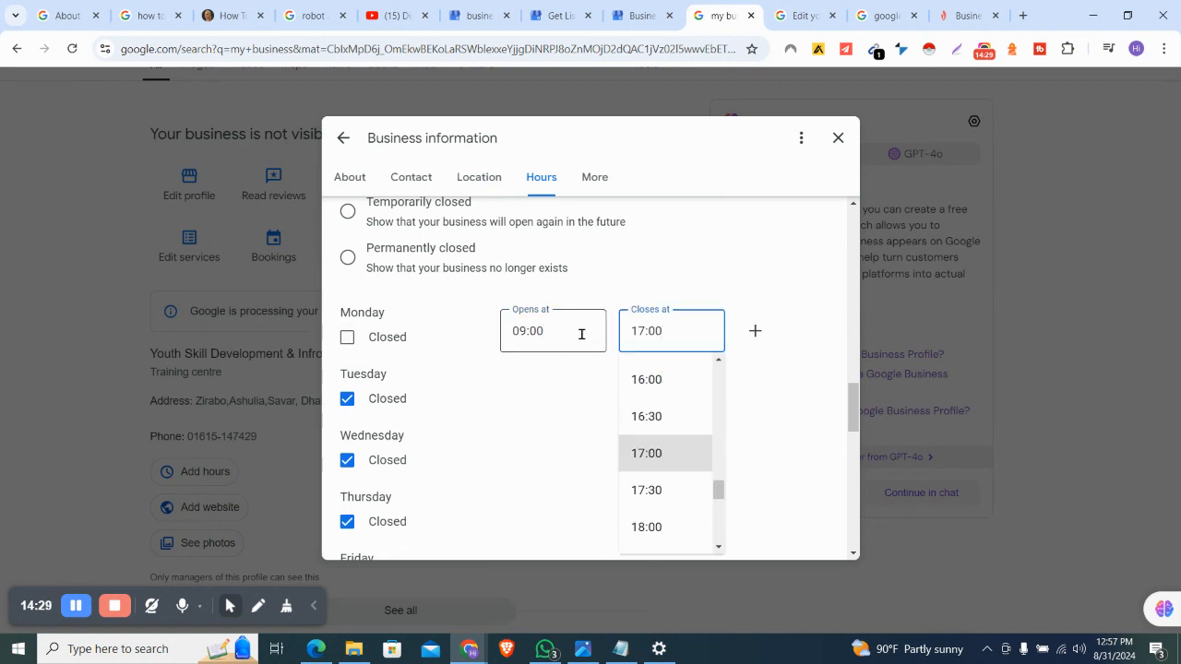
scroll(581, 341, "down", 2)
left_click(562, 254)
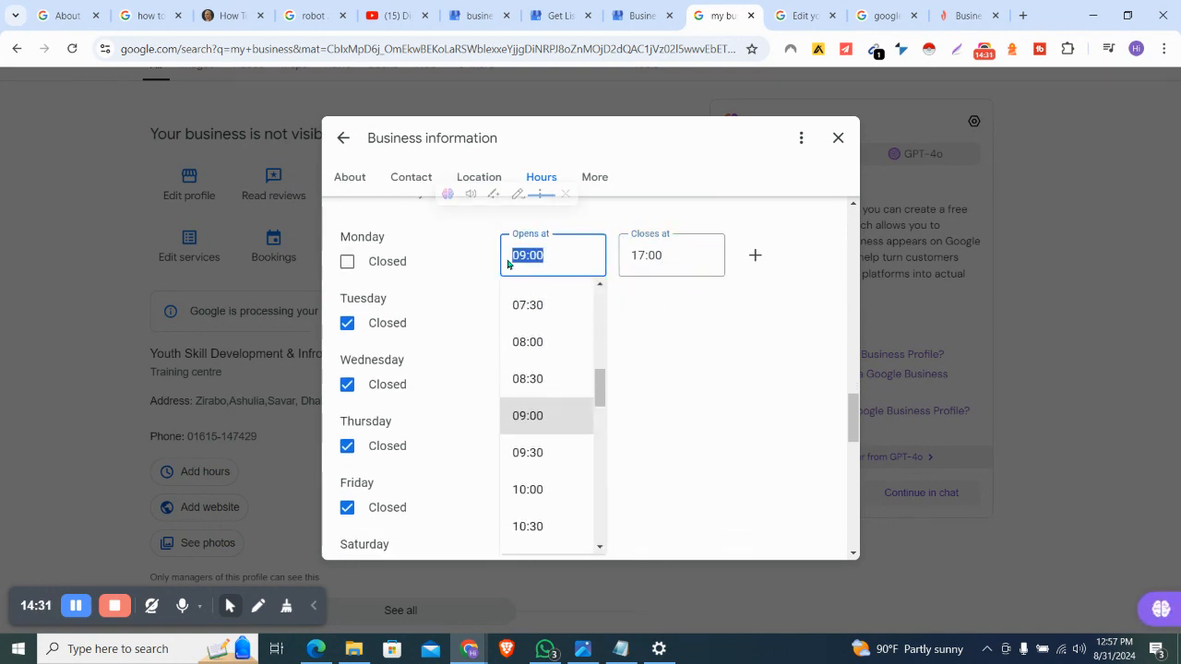
left_click(670, 255)
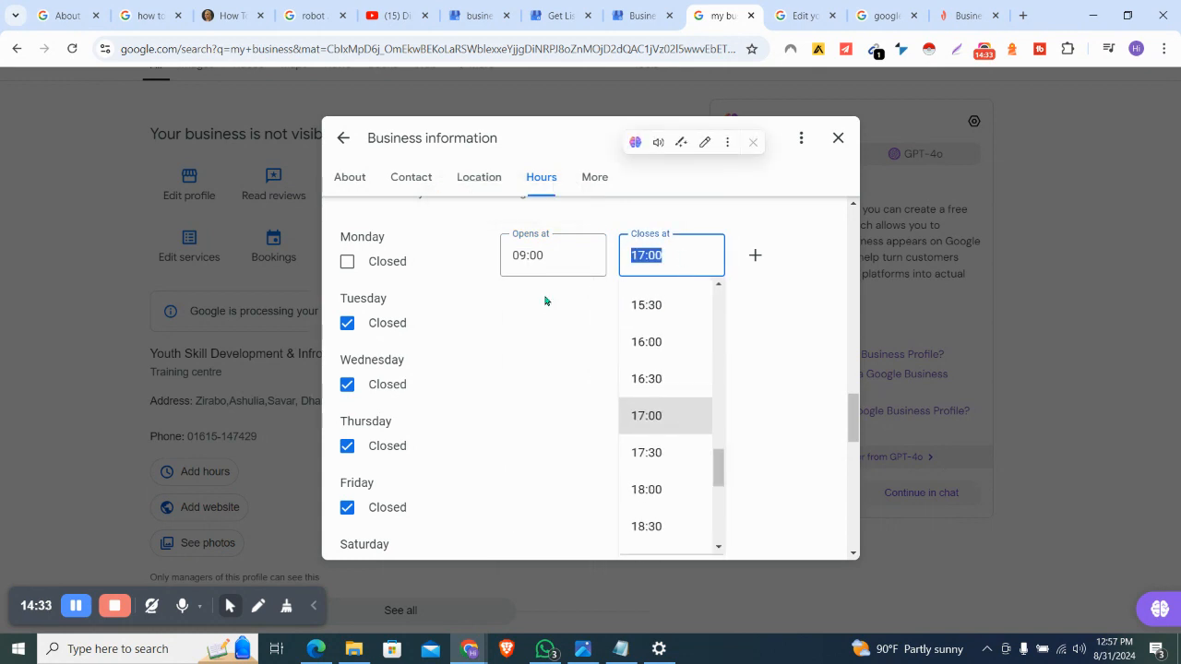
left_click(347, 266)
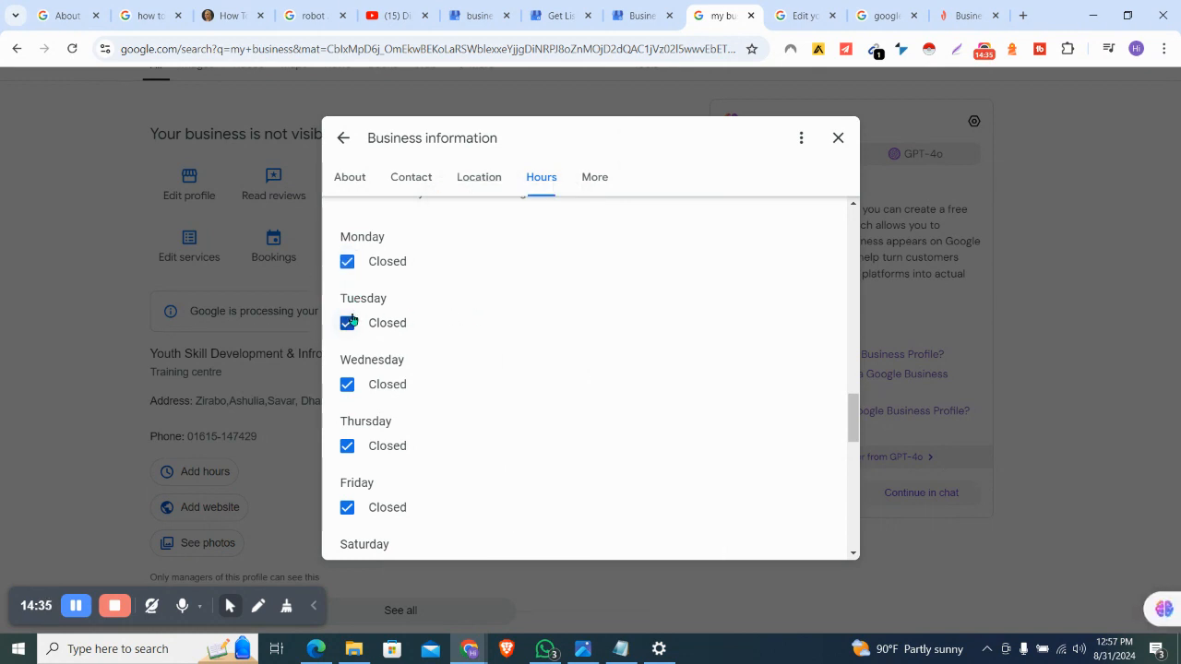
left_click(346, 266)
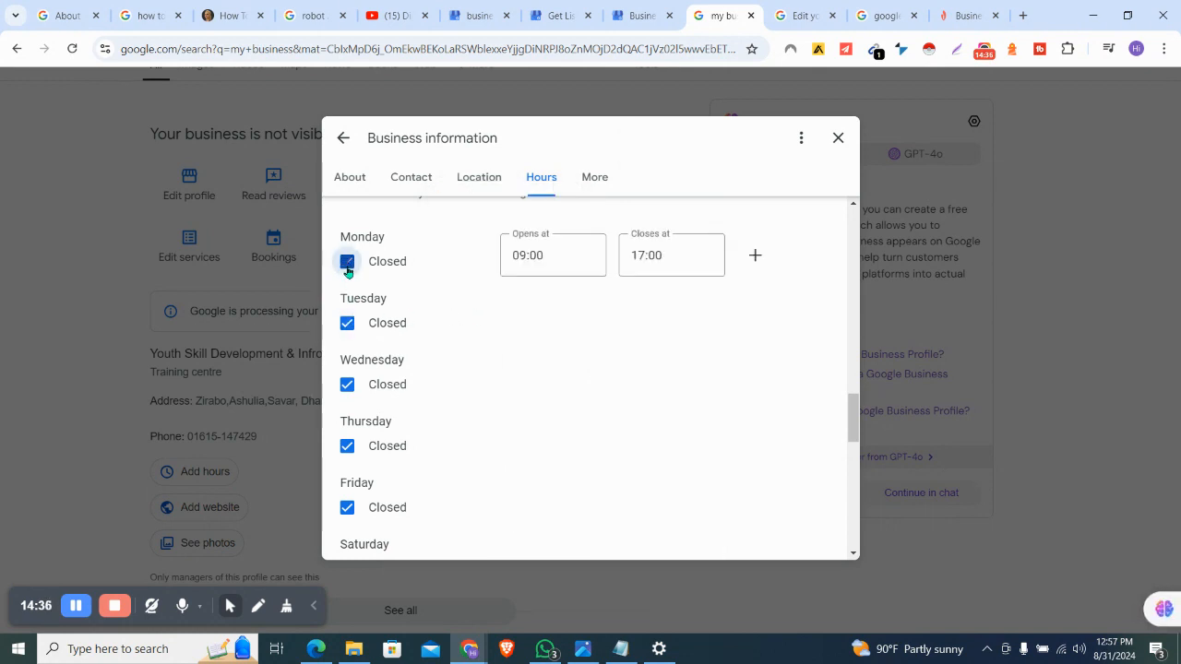
Open Tuesday with the same 09:00–17:00 hours and save the weekly schedule
left_click(347, 323)
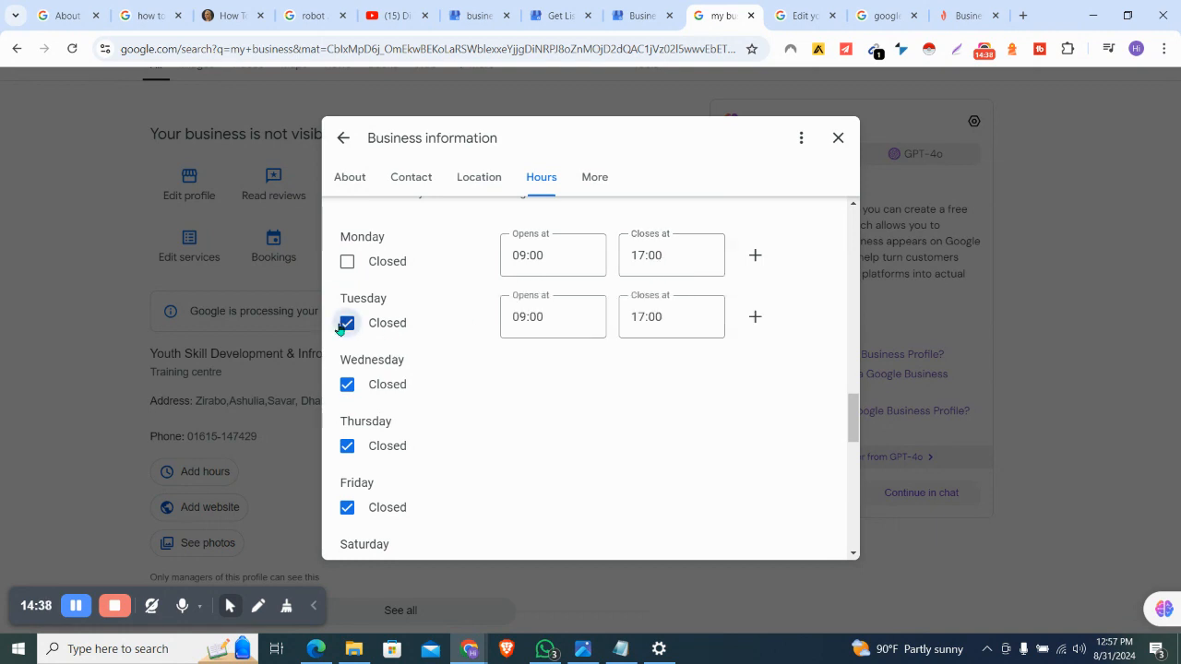
left_click(568, 326)
scroll(771, 300, "up", 3)
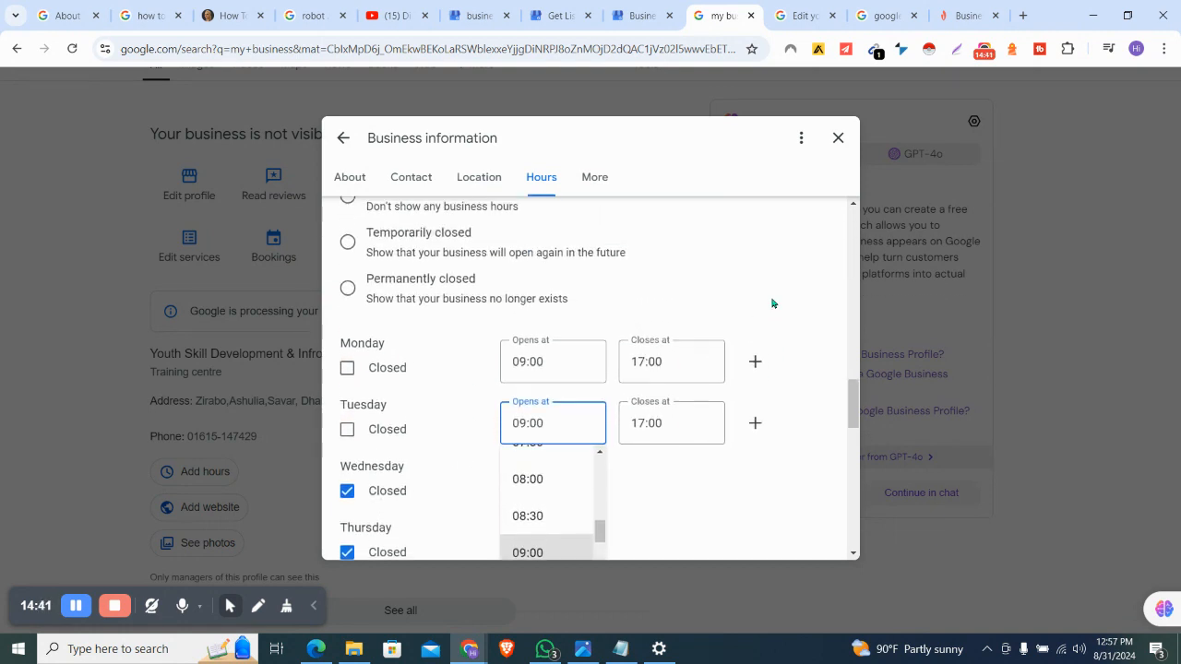
scroll(773, 303, "down", 3)
scroll(773, 304, "down", 4)
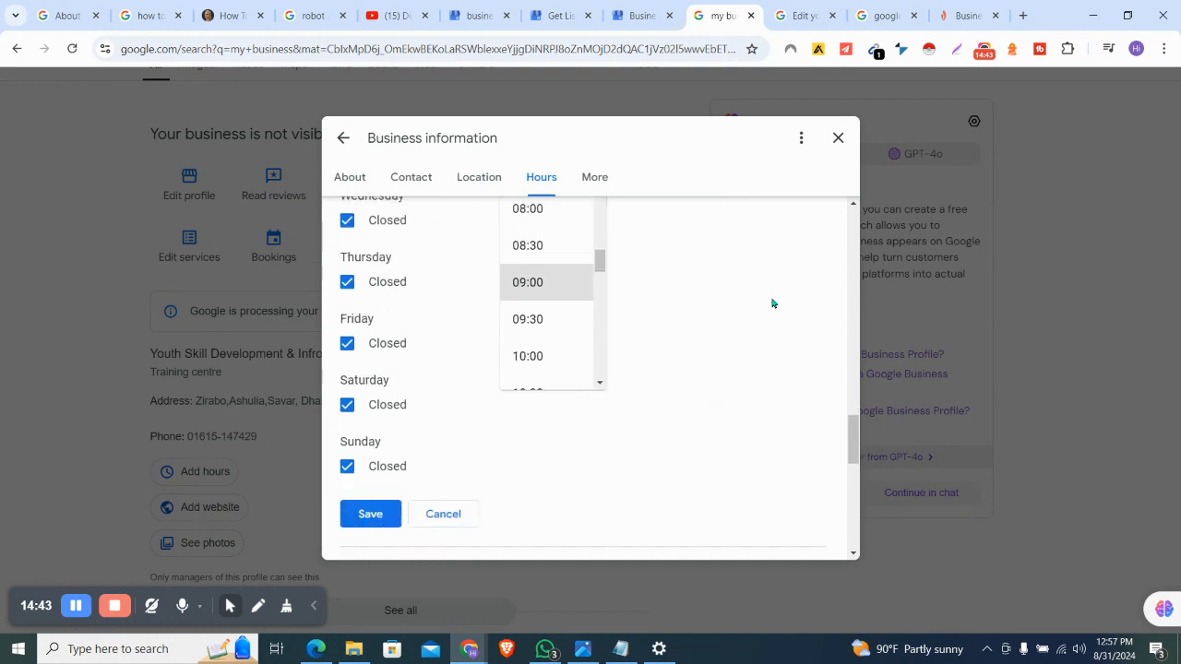
scroll(772, 303, "up", 3)
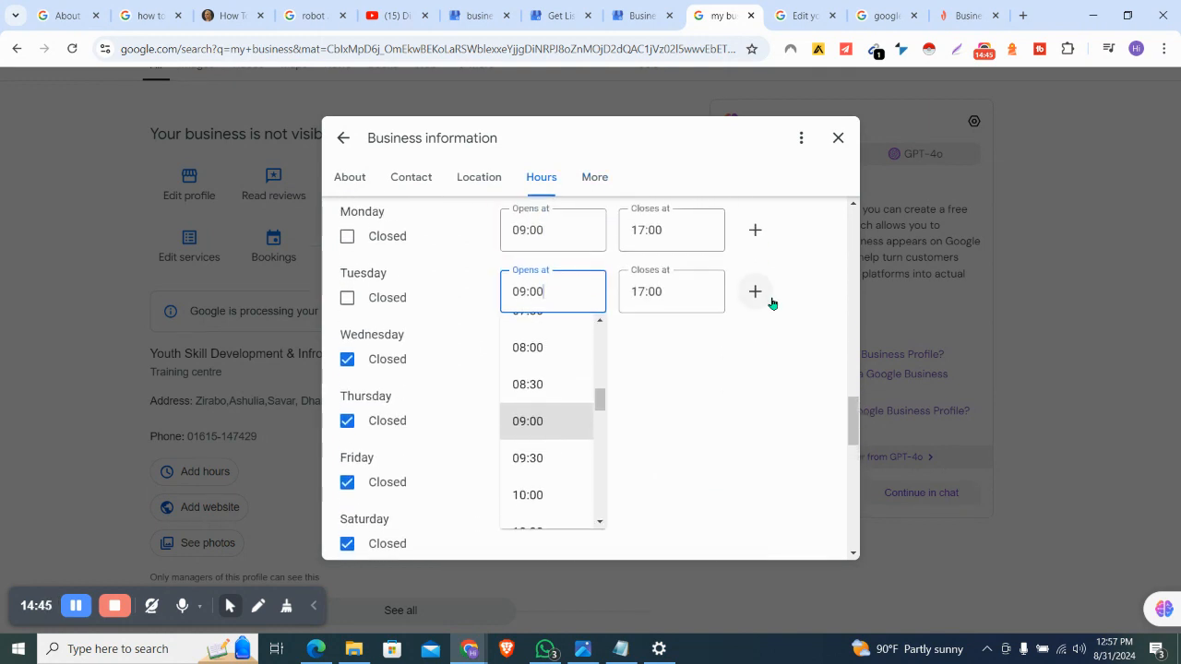
scroll(396, 482, "down", 2)
left_click(371, 461)
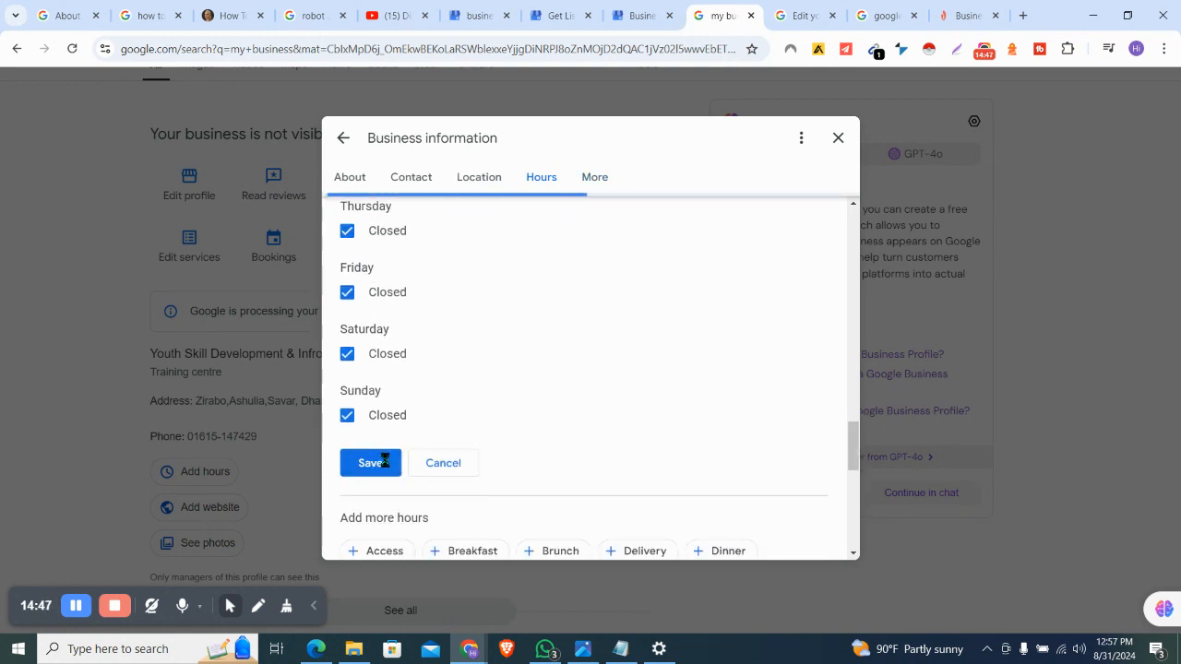
scroll(650, 432, "down", 1)
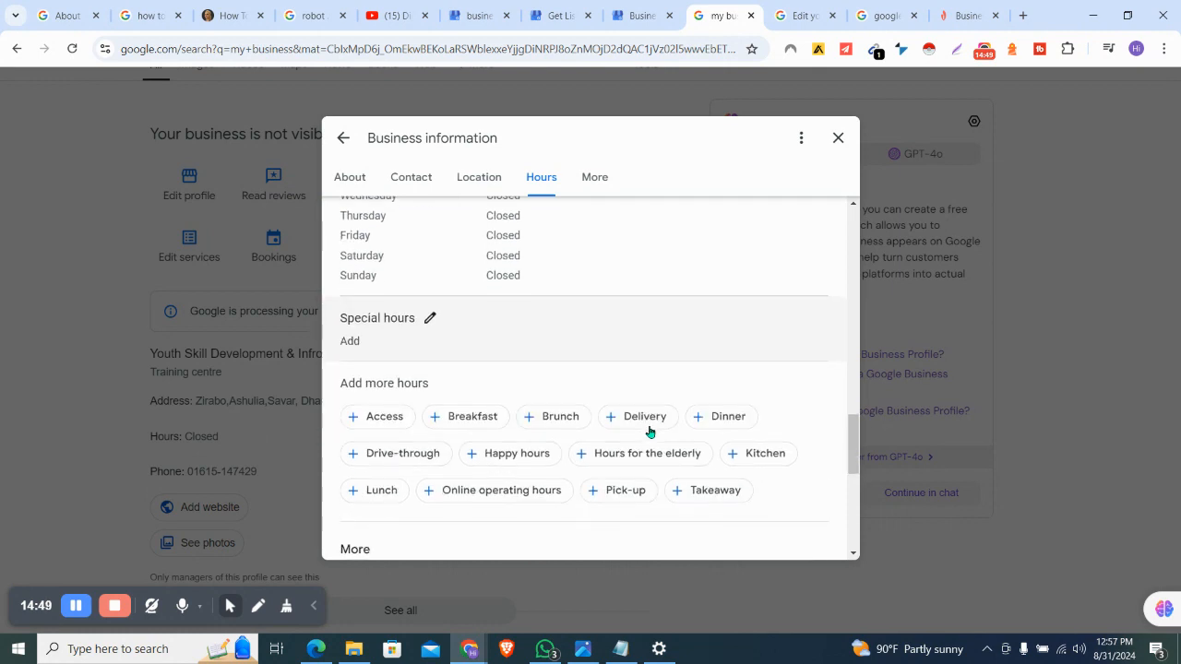
Untick Wednesday's Closed box, keep 09:00–17:00, and save the hours
scroll(496, 312, "up", 2)
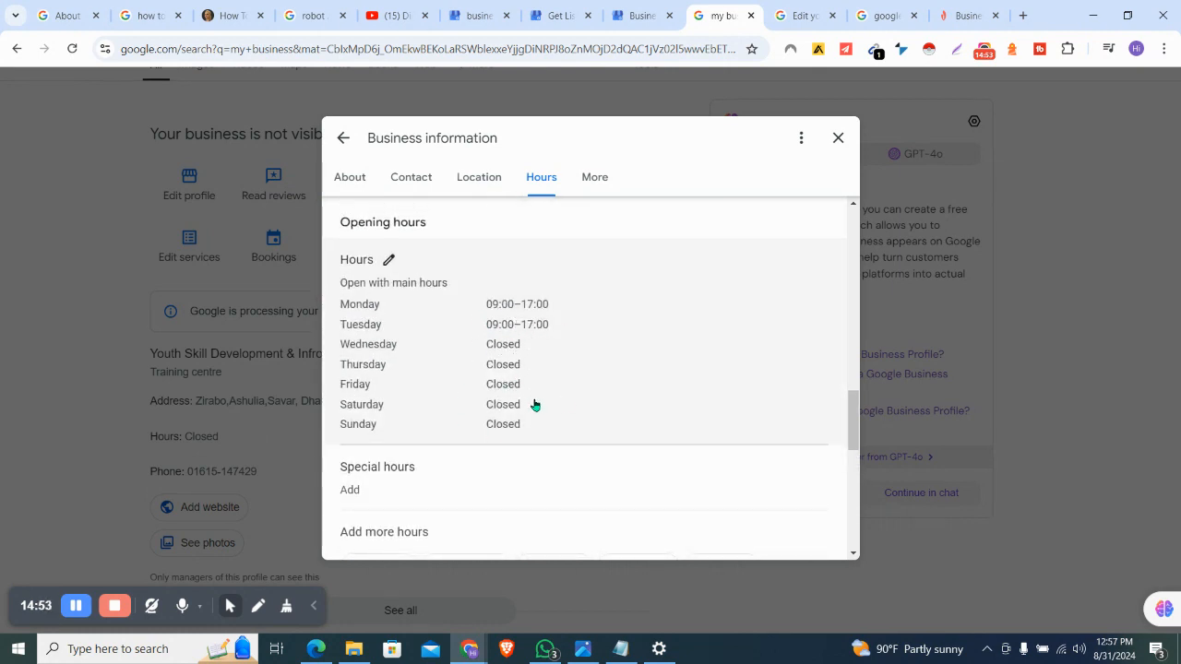
scroll(537, 350, "down", 1)
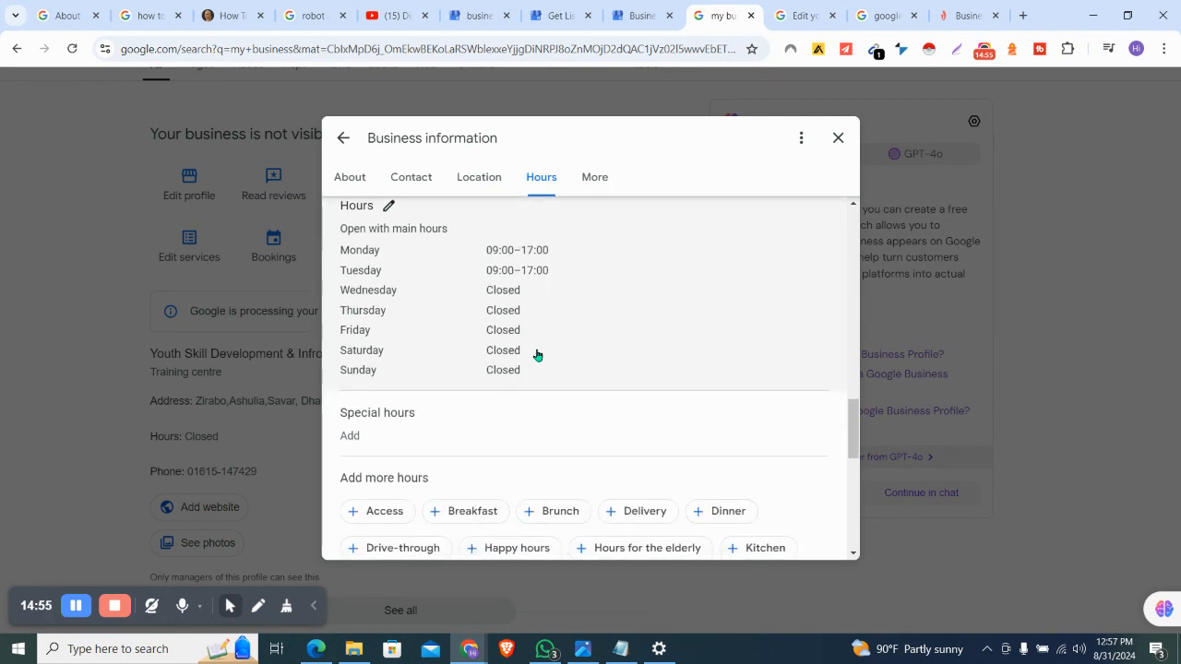
scroll(379, 305, "up", 1)
left_click(386, 277)
scroll(469, 401, "down", 4)
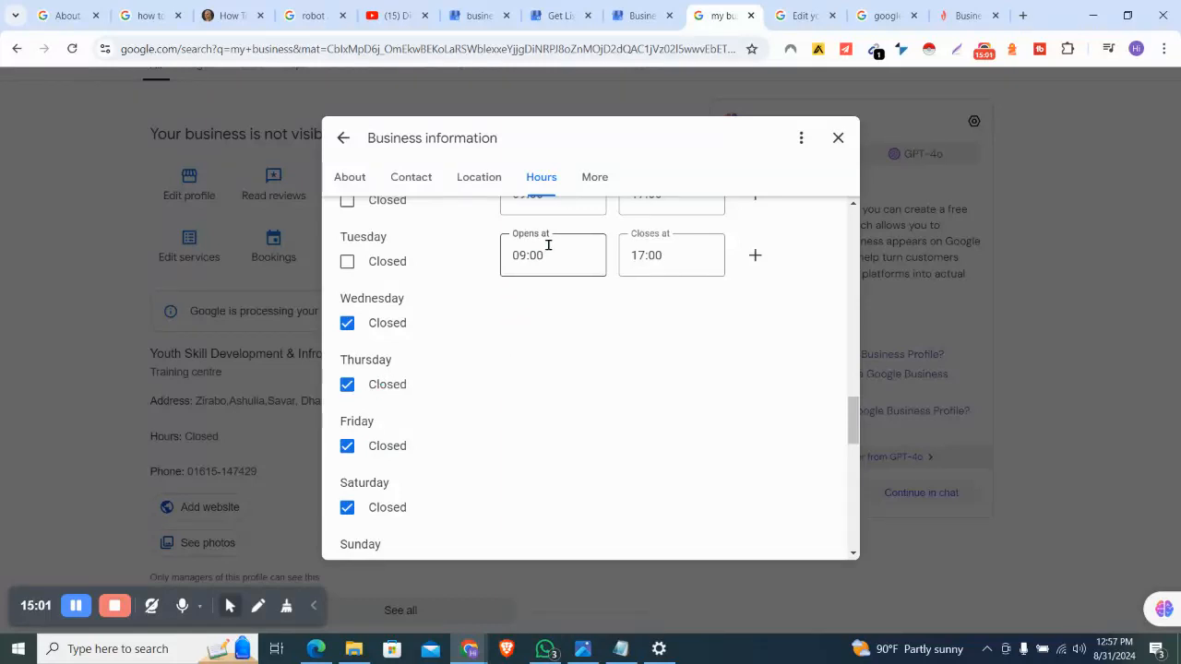
left_click(347, 327)
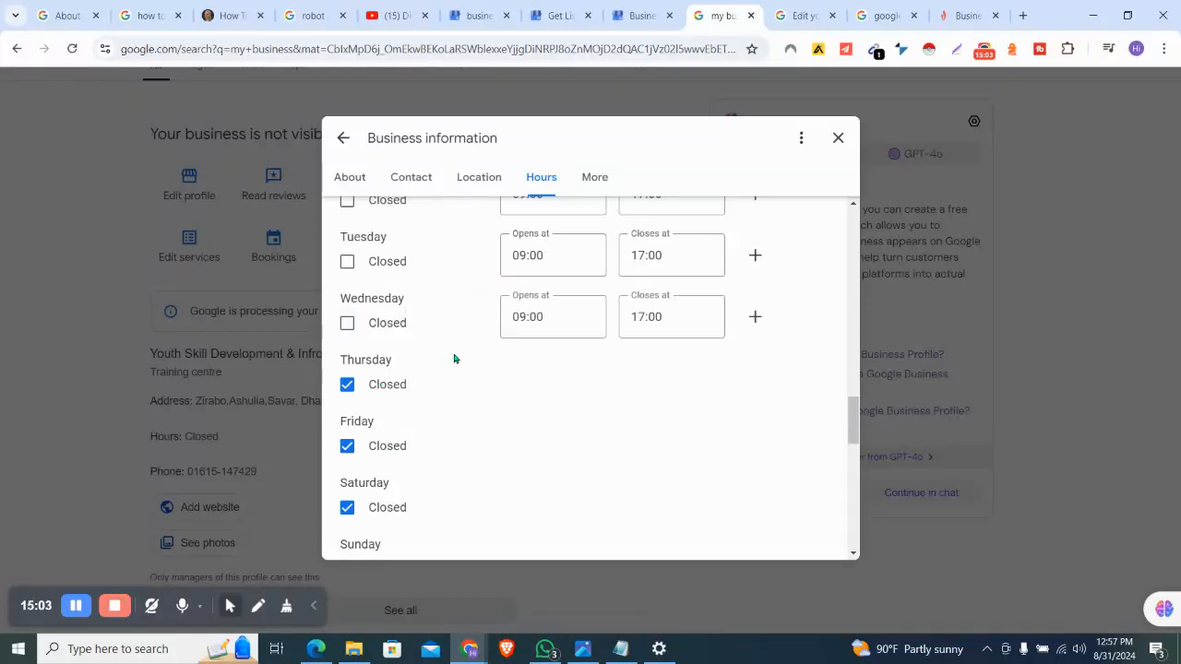
left_click(574, 319)
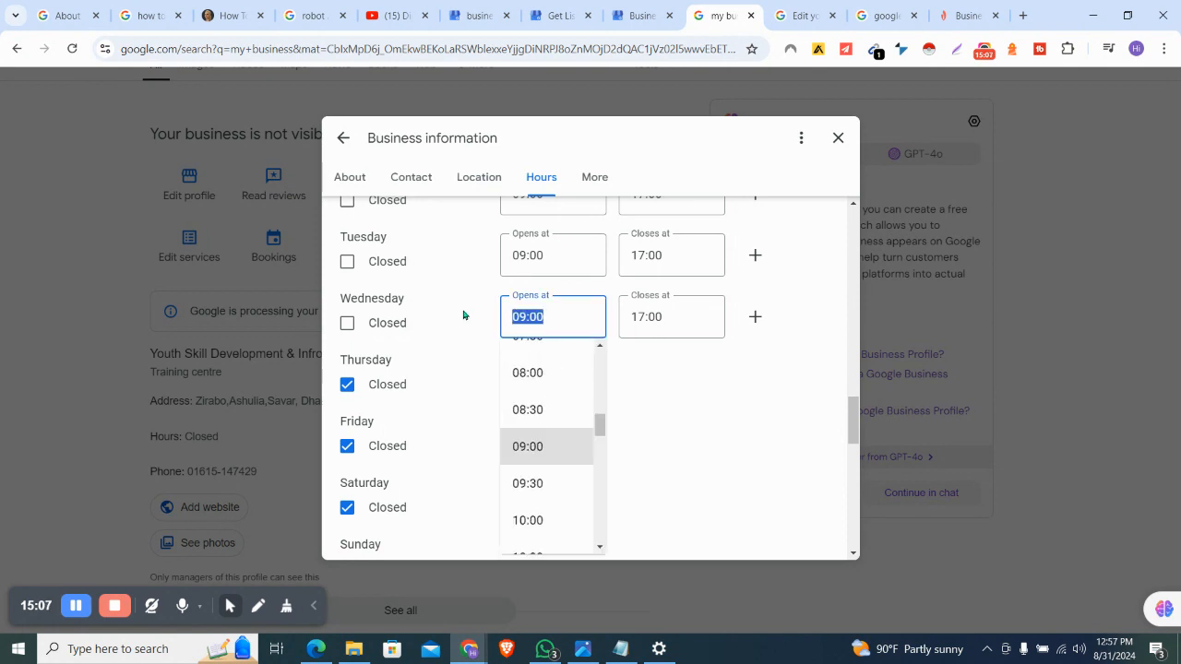
left_click(691, 328)
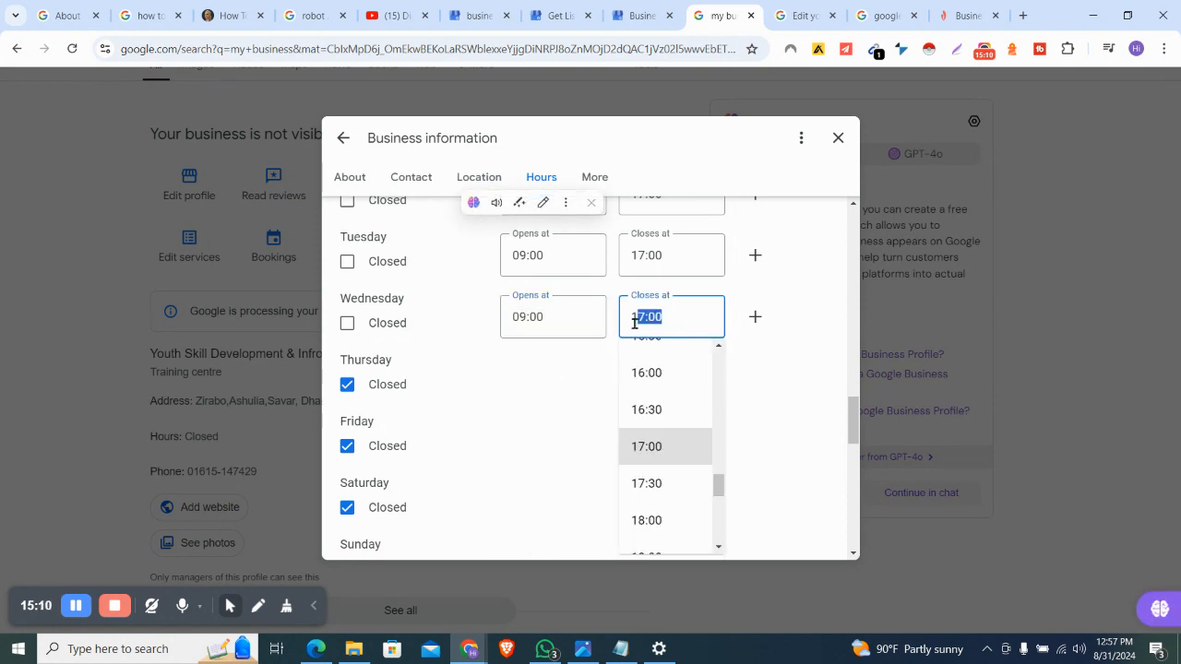
left_click(783, 362)
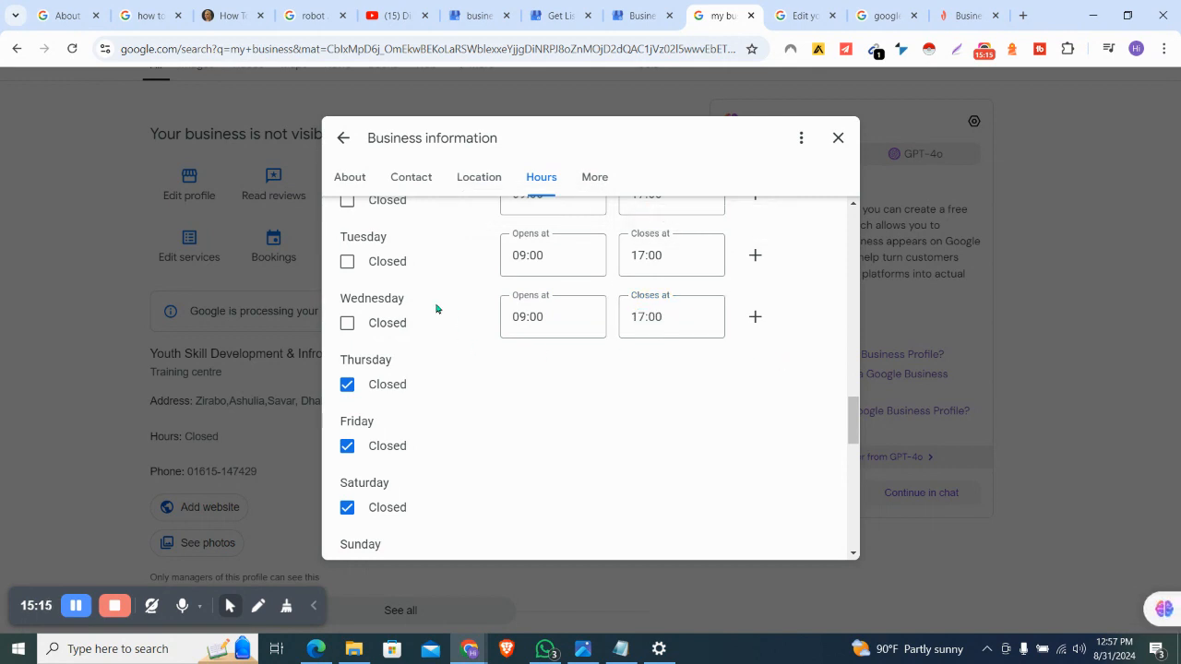
scroll(434, 308, "down", 5)
left_click(370, 245)
scroll(538, 383, "down", 3)
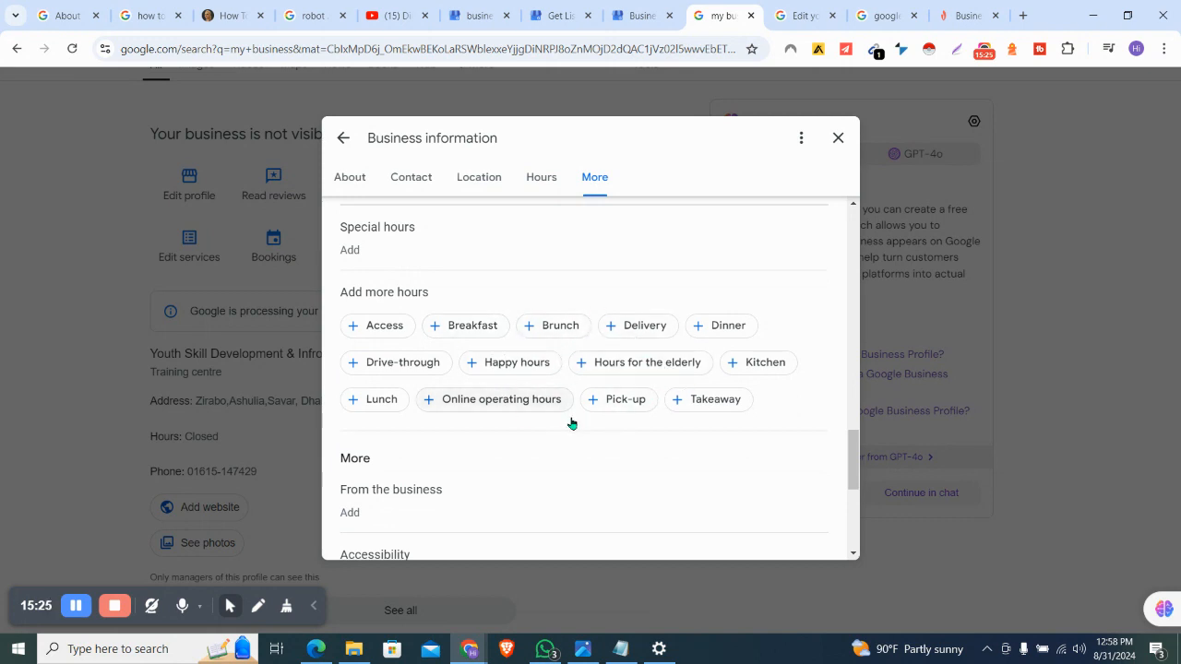
scroll(570, 422, "down", 2)
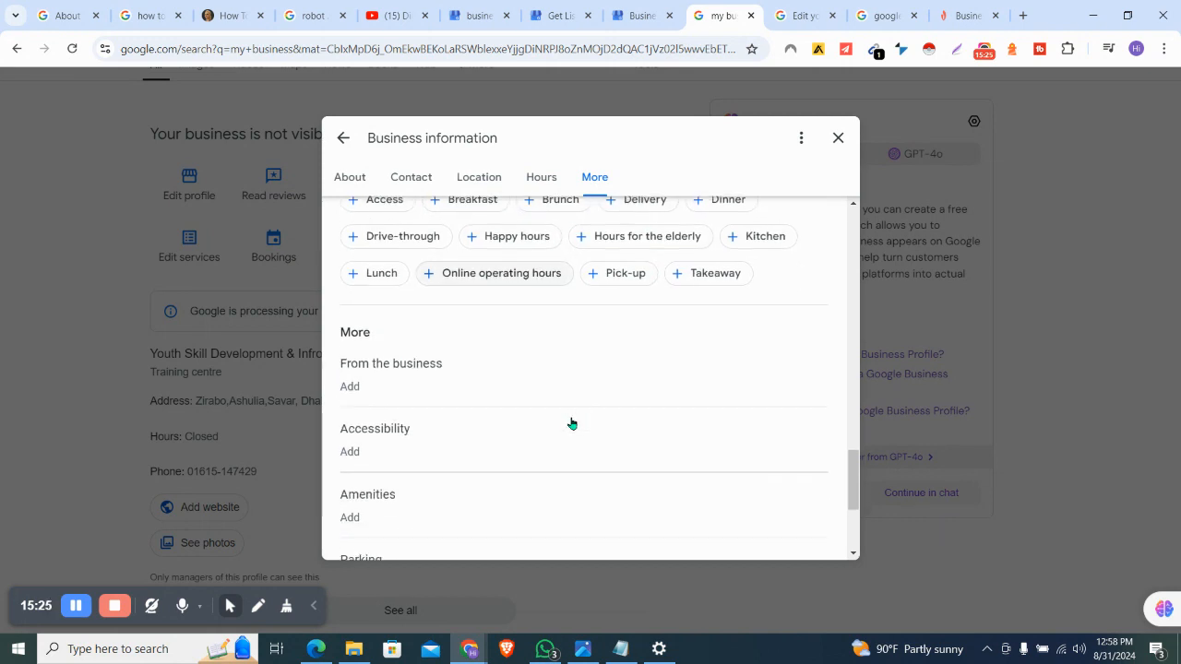
left_click(458, 364)
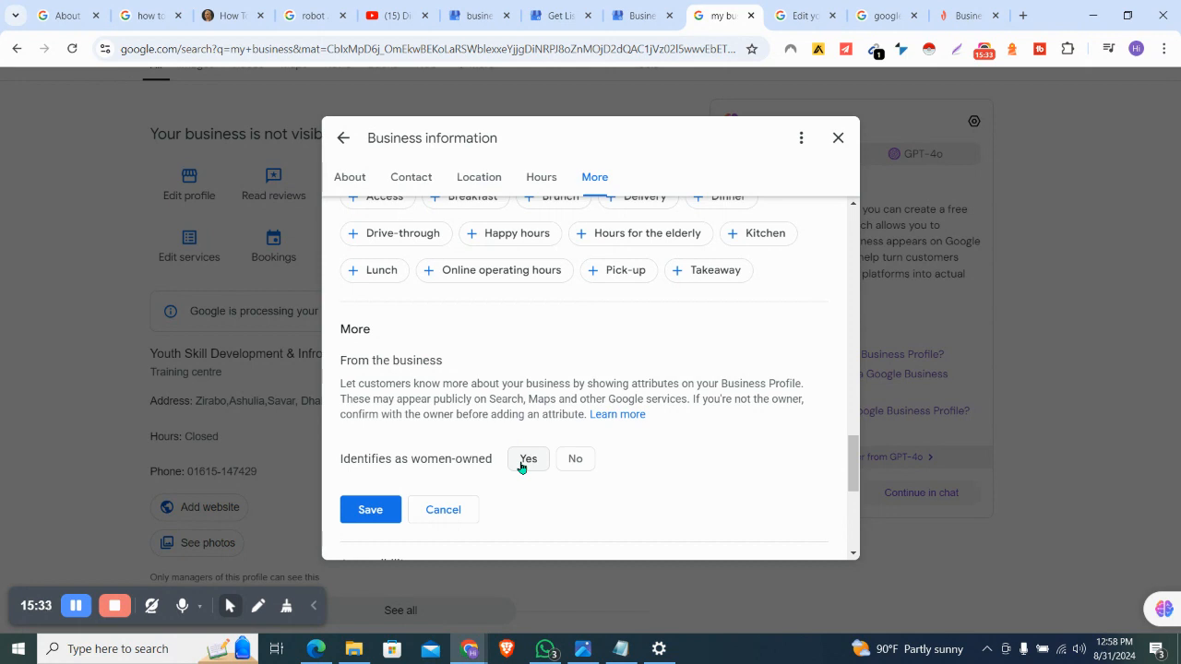
left_click(443, 510)
scroll(522, 400, "down", 1)
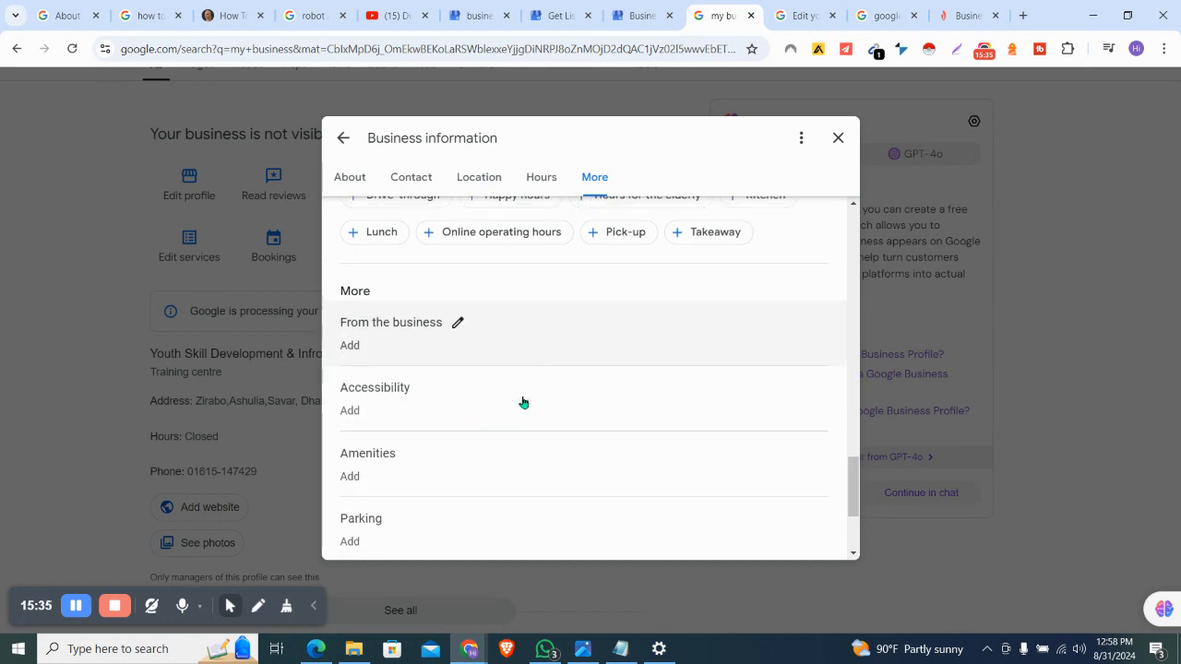
scroll(465, 414, "down", 3)
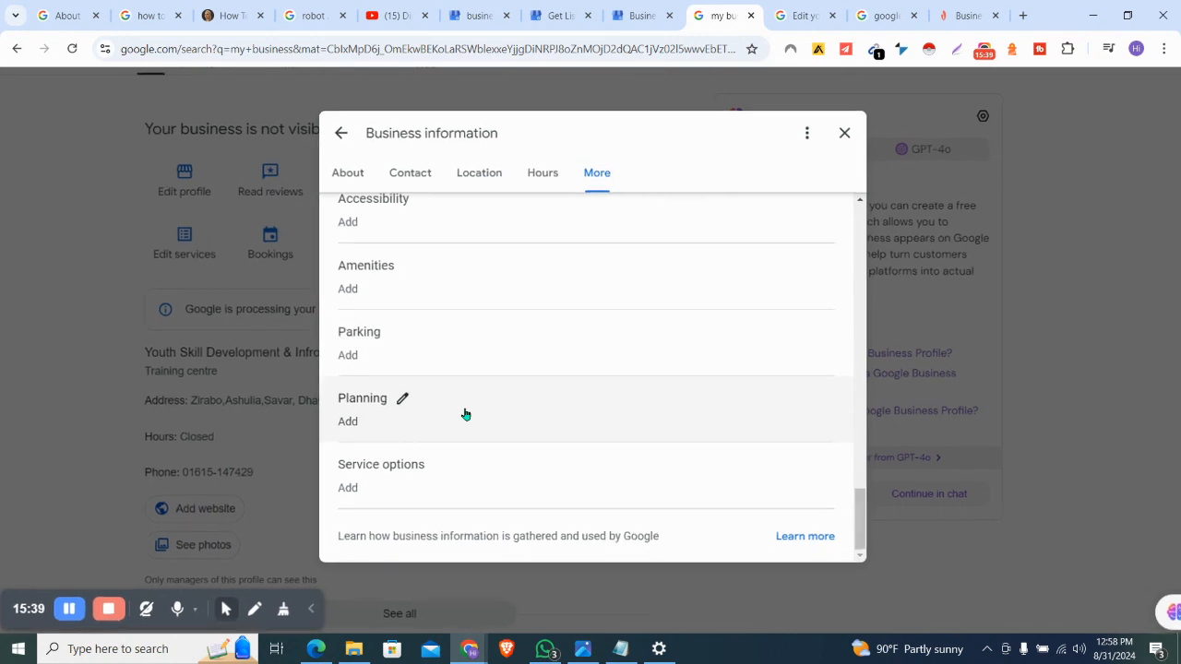
scroll(465, 414, "up", 5)
scroll(465, 414, "up", 10)
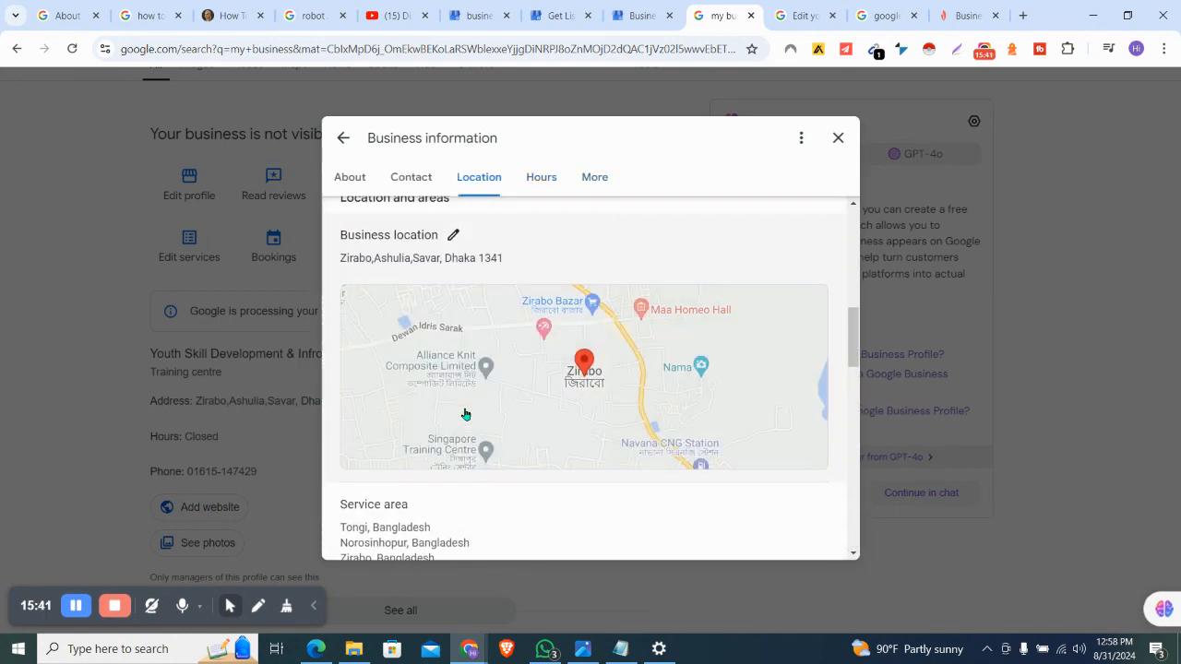
left_click(838, 137)
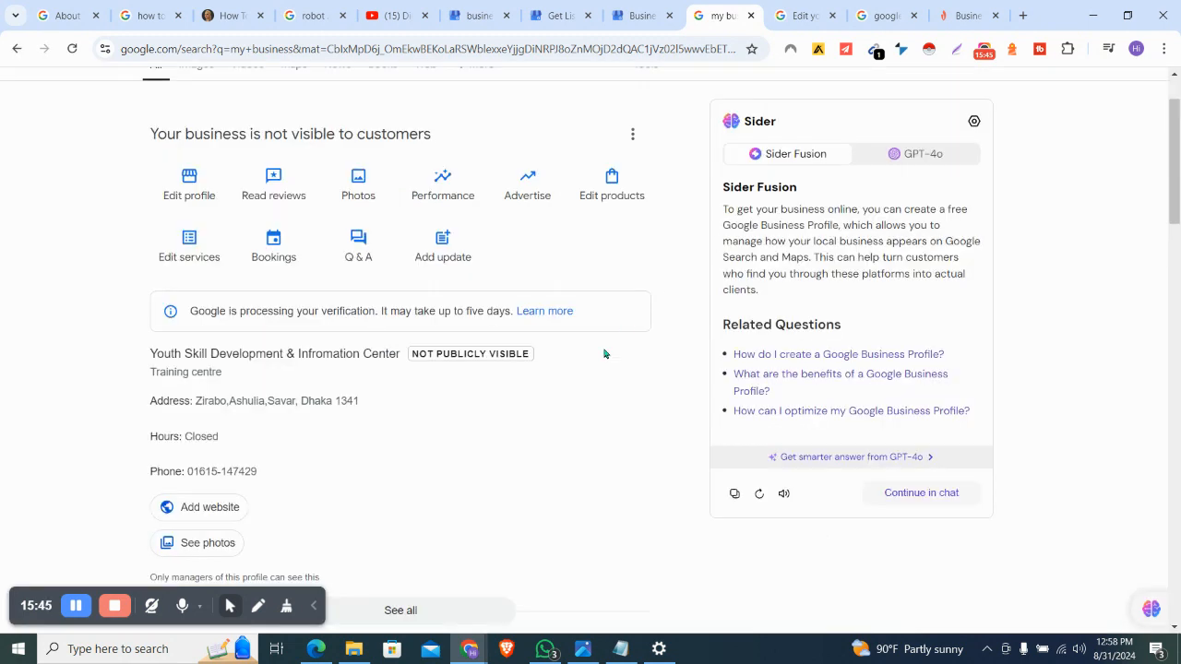
Check reviews, dismiss the verification-processing notice, and return to the business information
scroll(298, 265, "up", 1)
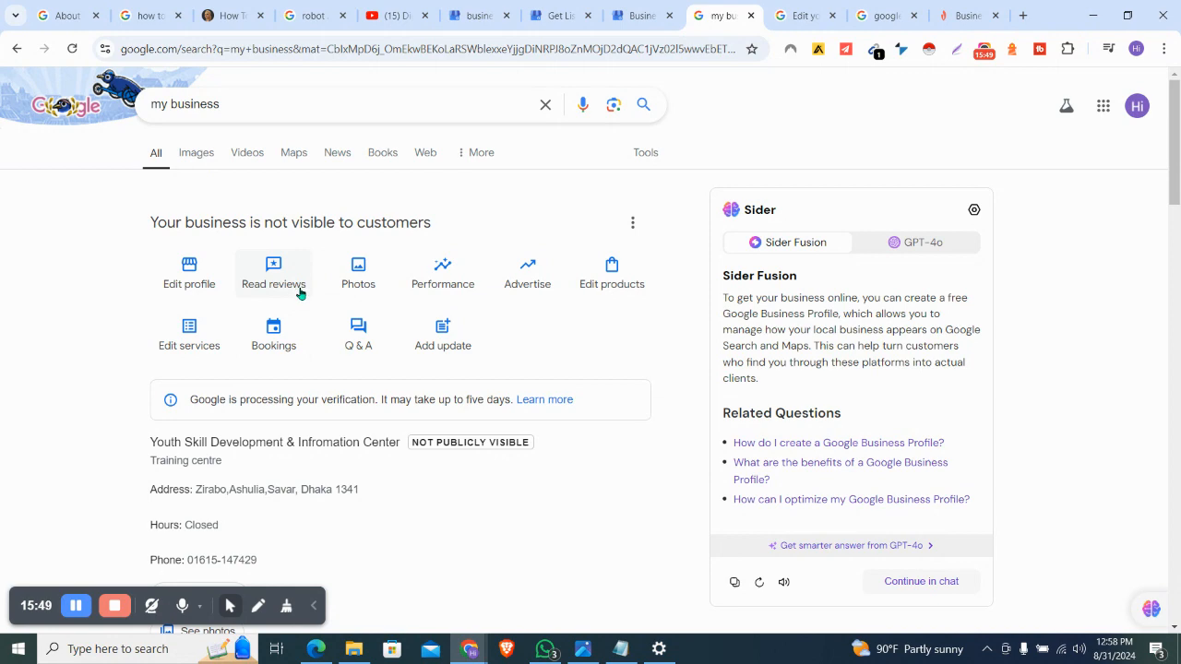
left_click(273, 277)
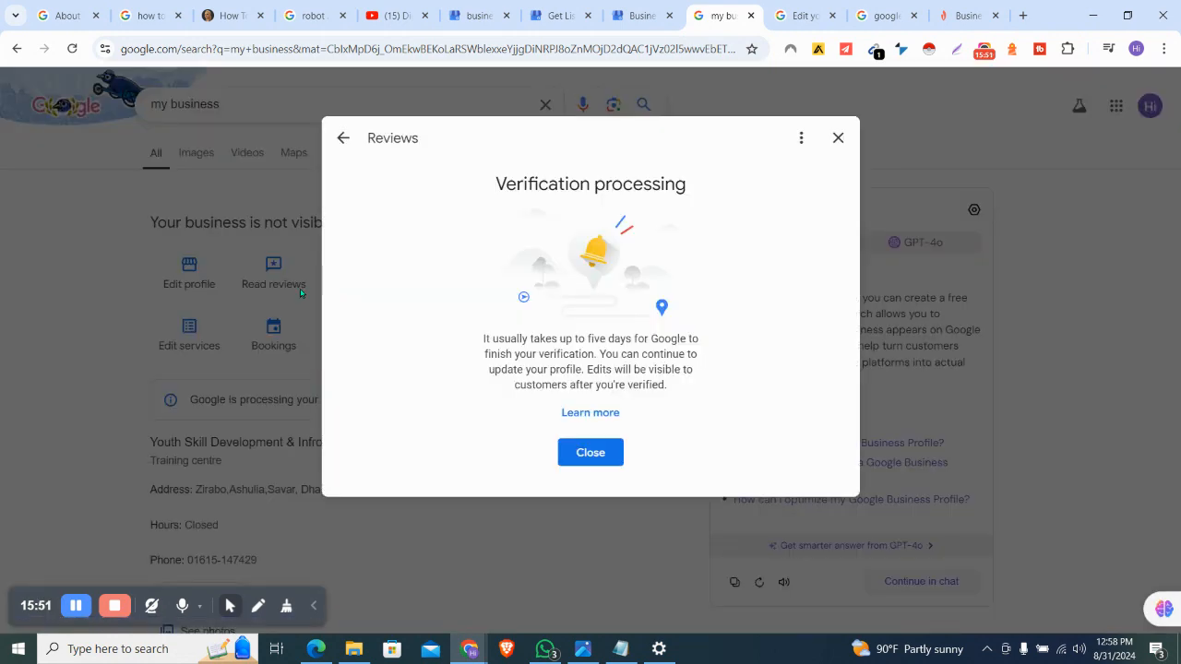
left_click(613, 454)
scroll(614, 455, "down", 2)
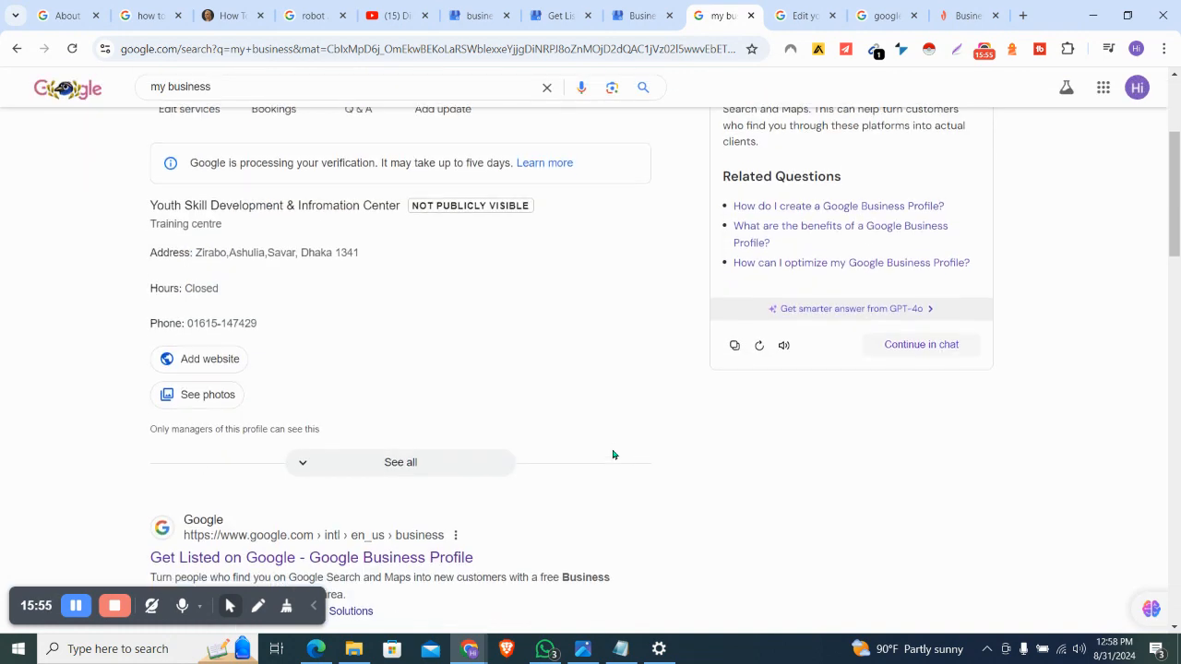
scroll(614, 454, "up", 4)
left_click(193, 282)
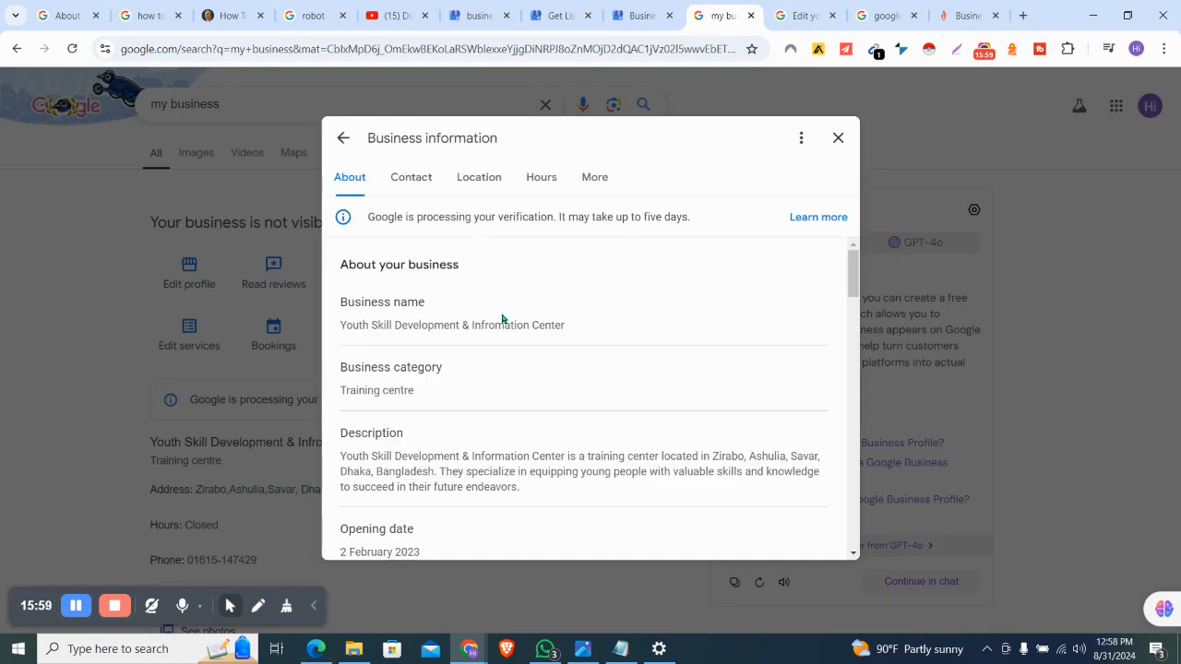
Show the hours editor with Monday–Wednesday 09:00–17:00 and capture it with Lightshot
scroll(516, 392, "down", 4)
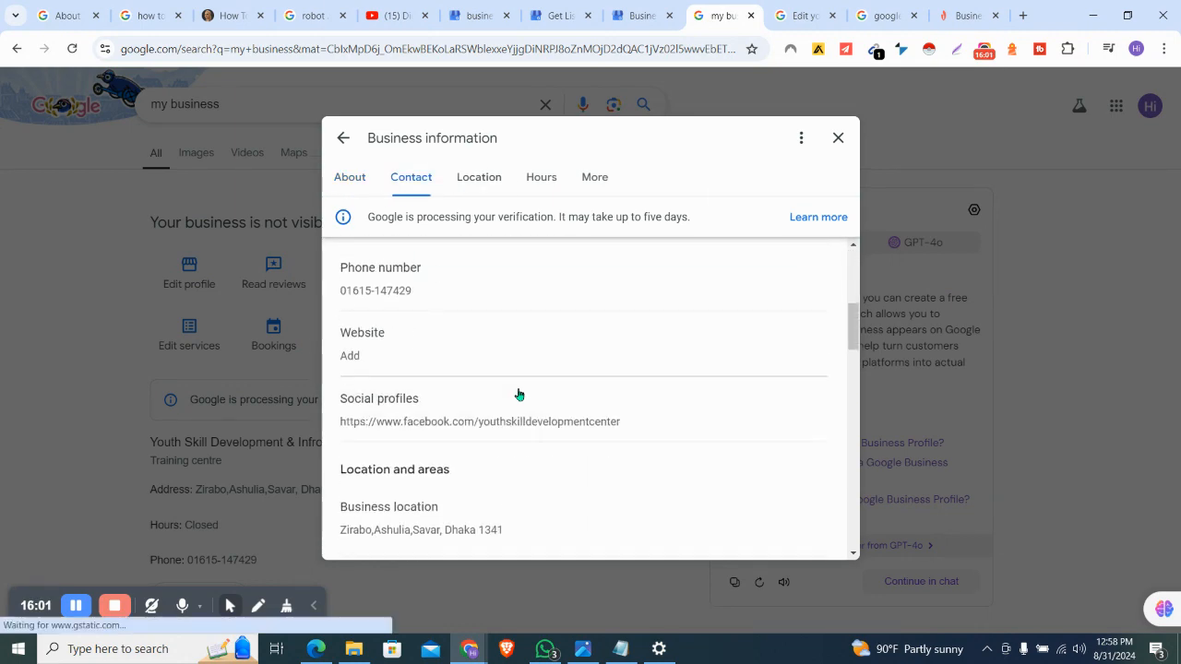
scroll(518, 393, "down", 8)
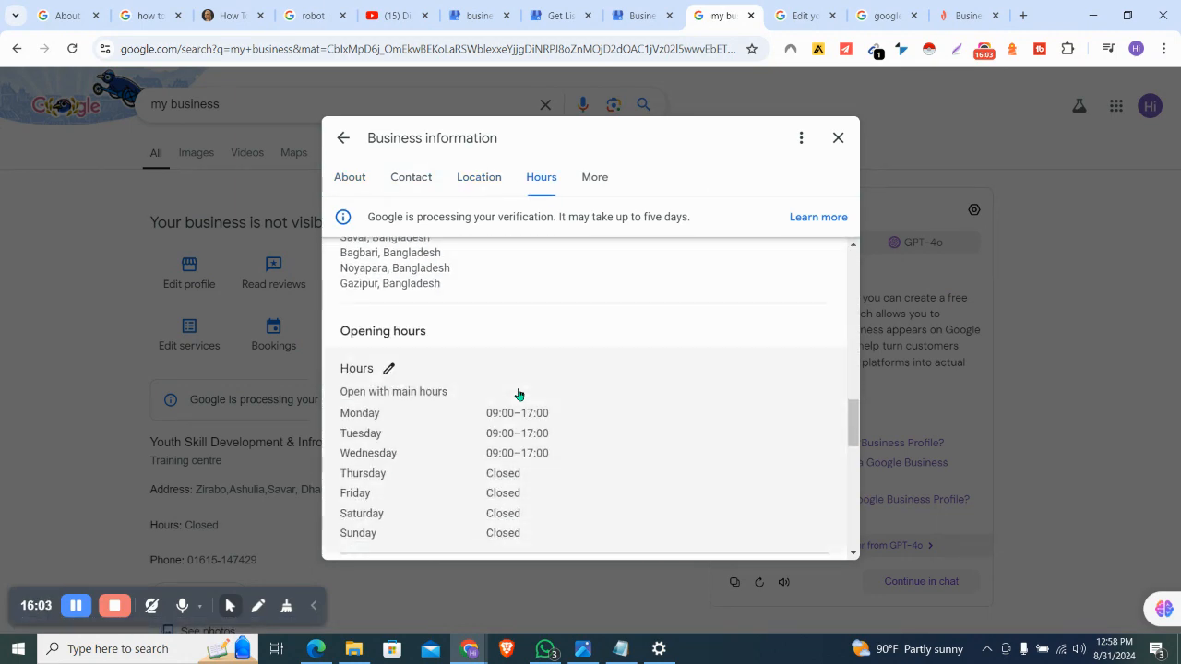
left_click(391, 369)
scroll(540, 457, "down", 4)
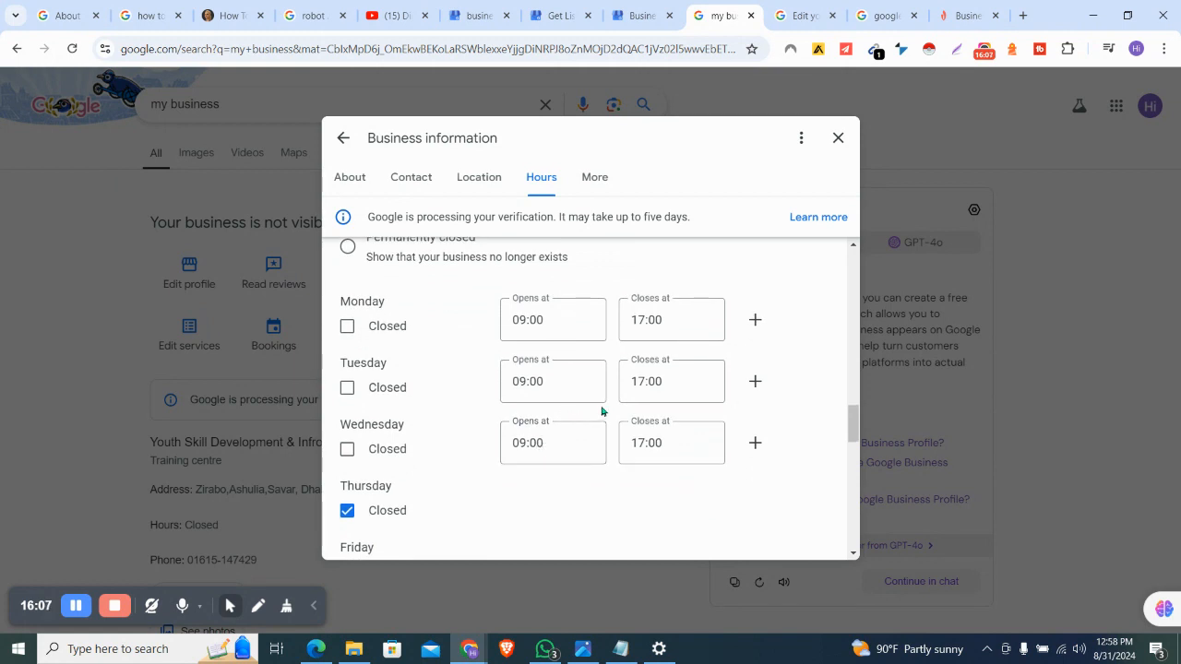
left_click(955, 50)
Capture the page around the opening hours editor, frame it in a red box, and close Lightshot
left_click_drag(124, 87, 1090, 609)
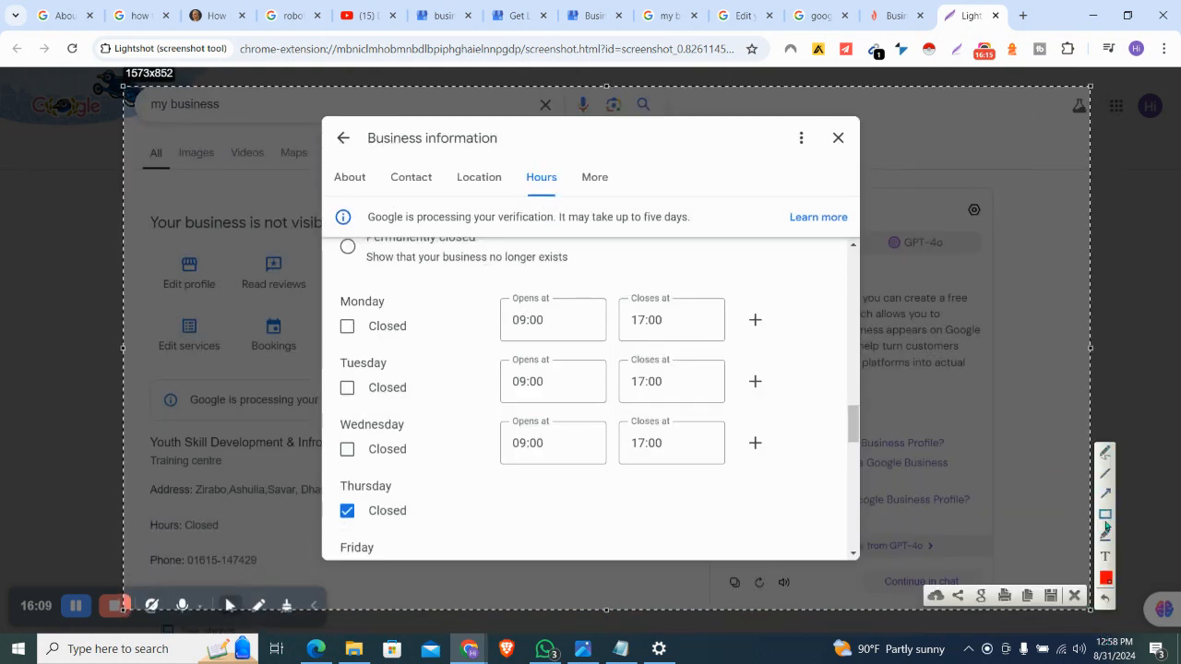
mouse_move(271, 120)
left_mouse_down()
mouse_move(695, 416)
mouse_move(882, 514)
mouse_move(891, 575)
mouse_move(1012, 627)
mouse_move(1052, 630)
left_mouse_up()
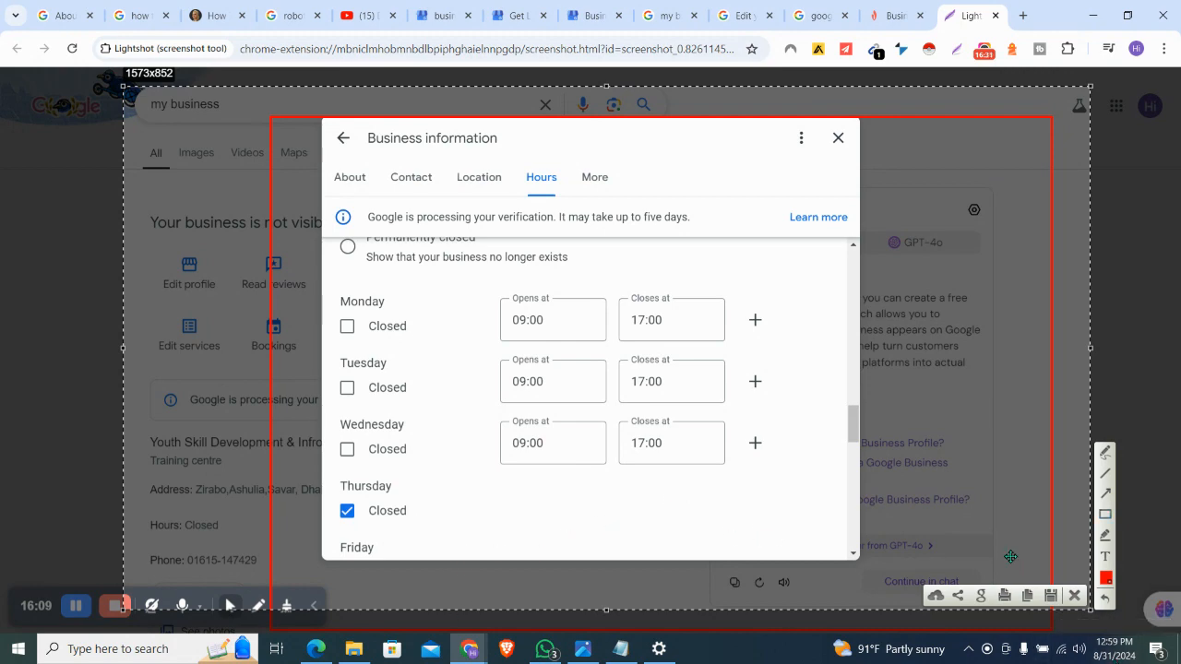
key("ctrl+w")
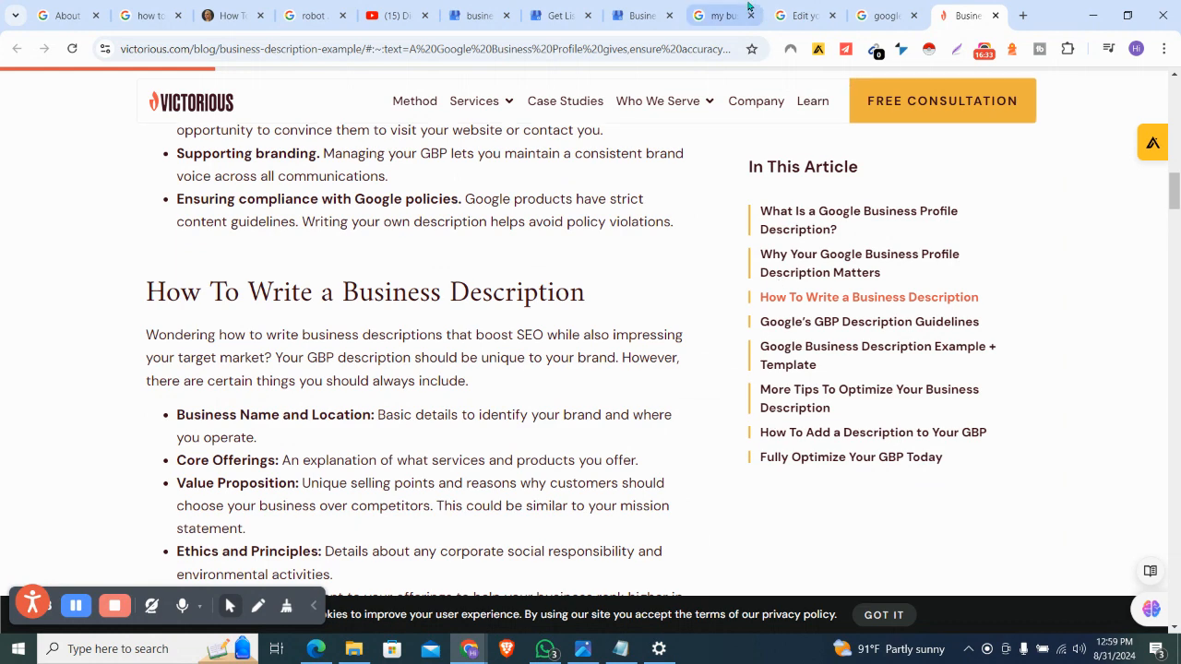
Scroll through the training centre's Business information, checking the hours and linked Facebook profile
left_click(744, 7)
scroll(598, 351, "down", 5)
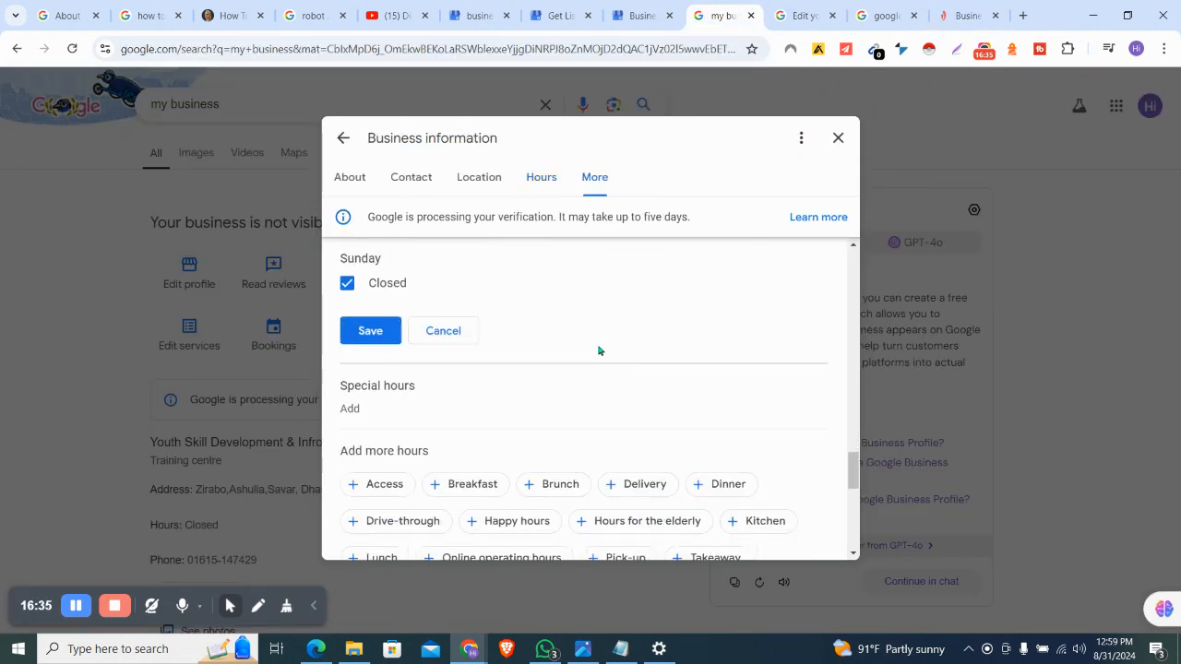
scroll(597, 351, "up", 10)
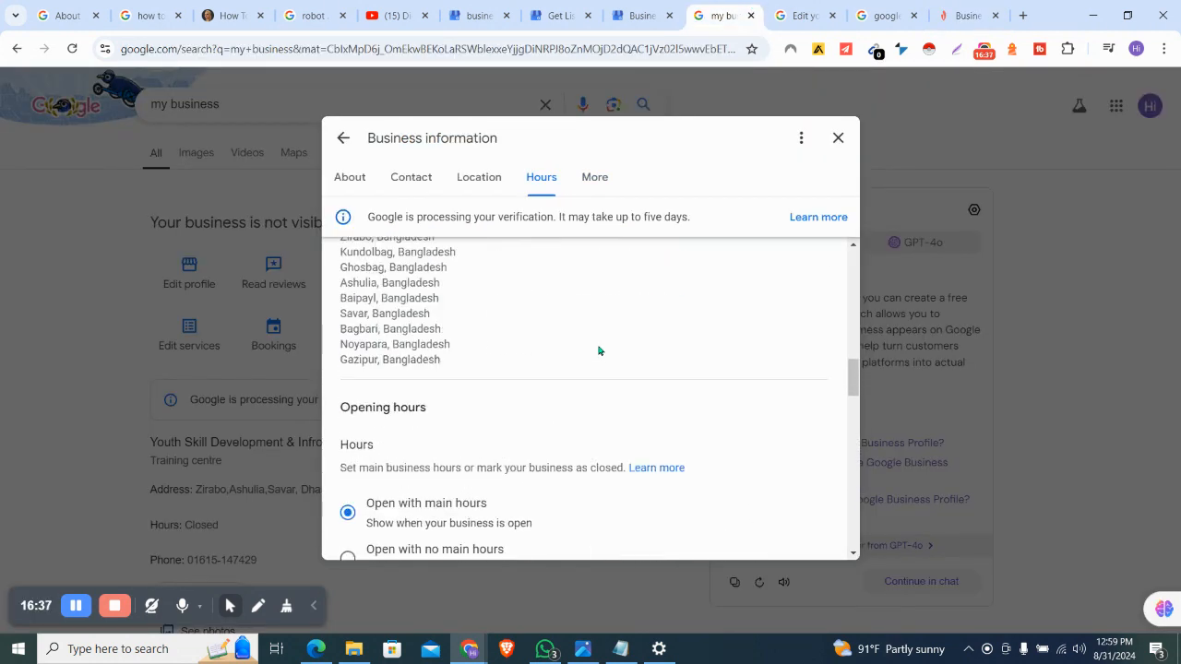
scroll(598, 349, "up", 1)
scroll(559, 323, "down", 2)
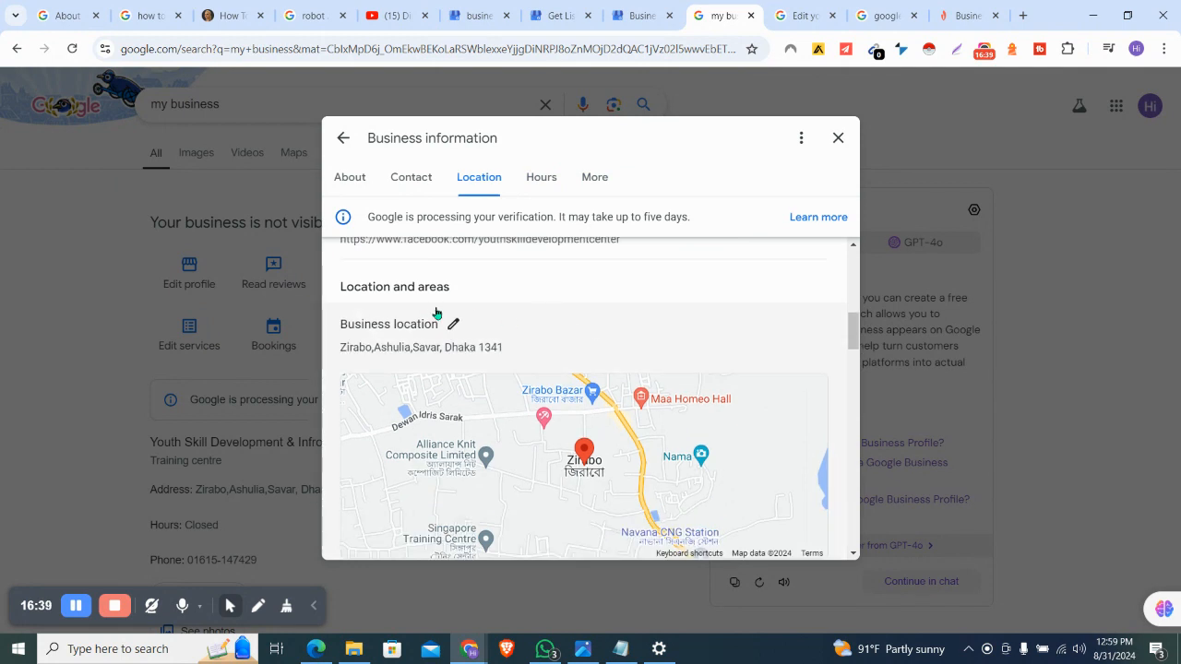
scroll(438, 313, "down", 1)
scroll(501, 378, "down", 1)
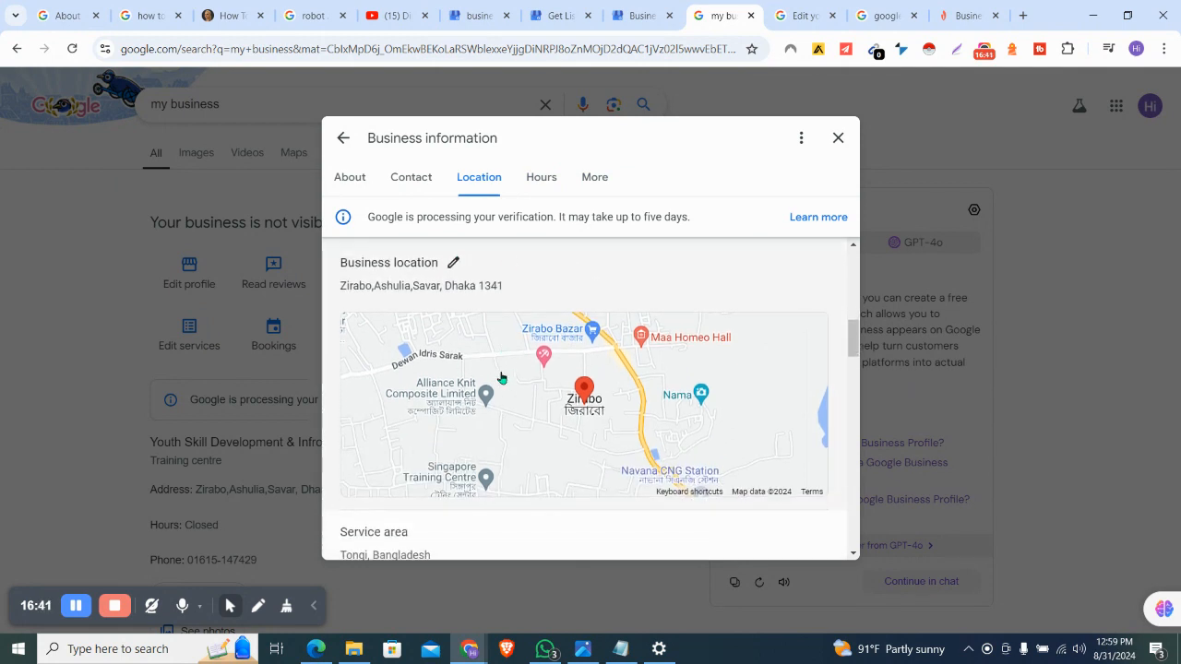
scroll(501, 379, "up", 3)
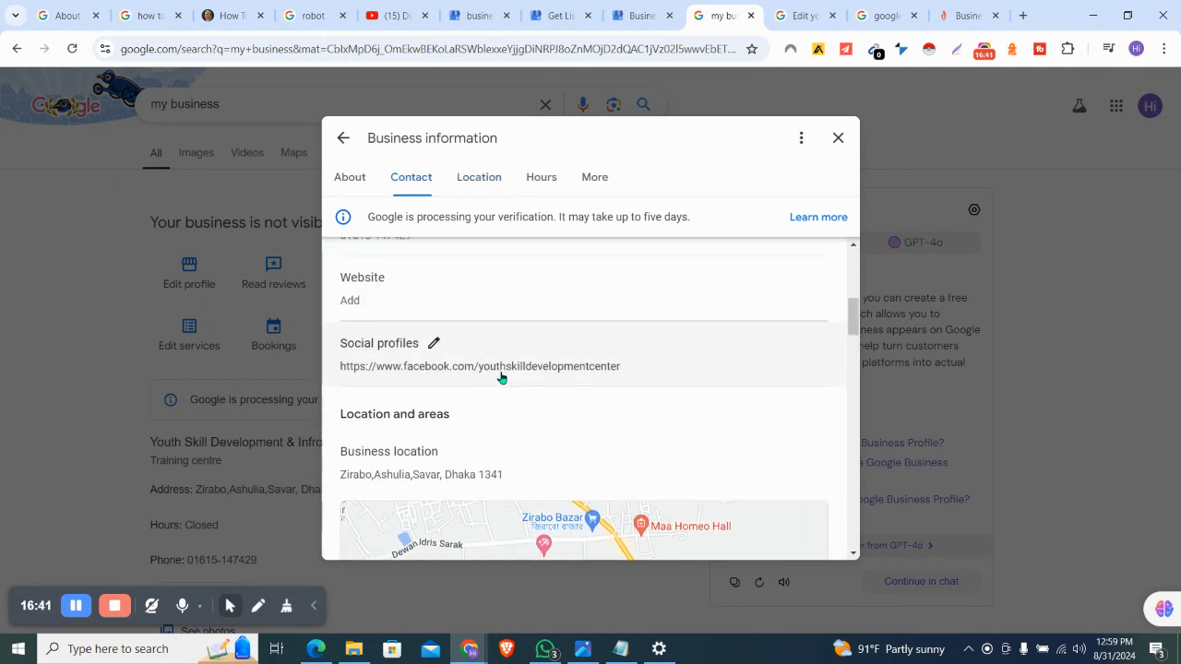
left_click(433, 344)
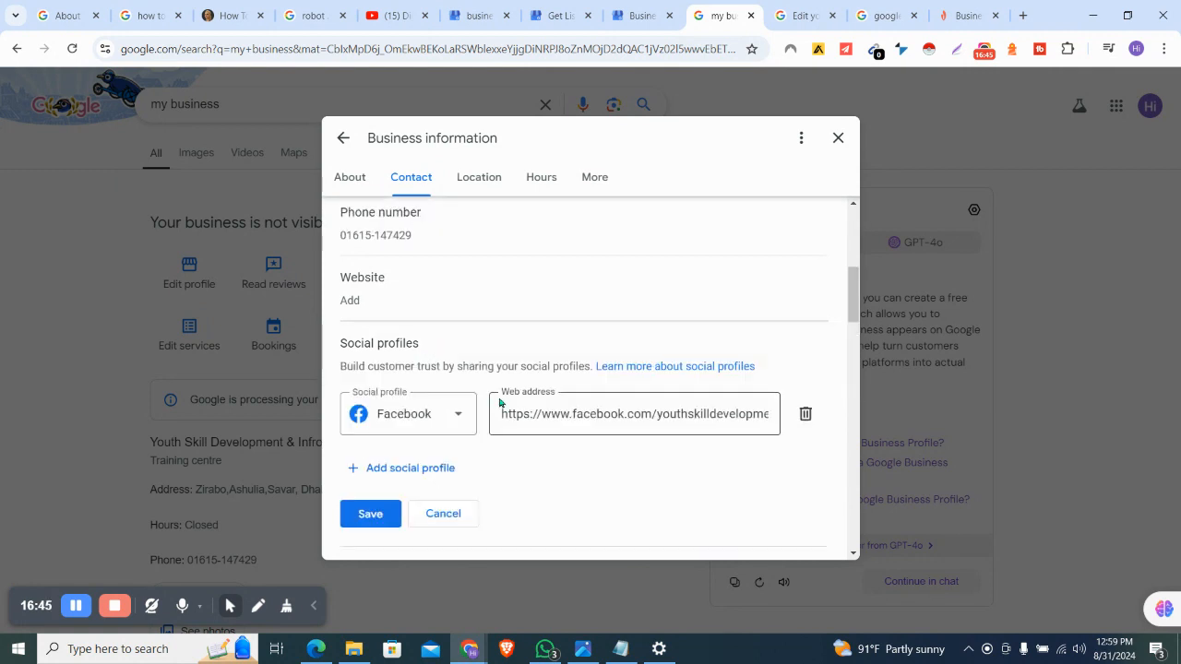
scroll(547, 462, "up", 1)
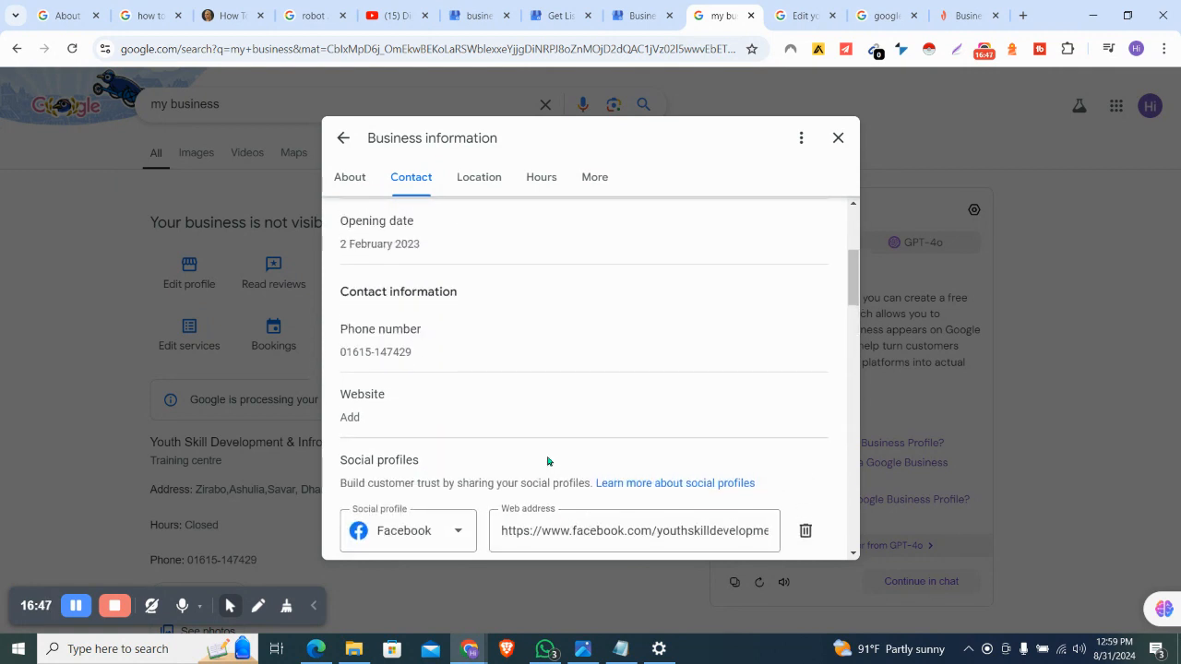
scroll(436, 333, "up", 1)
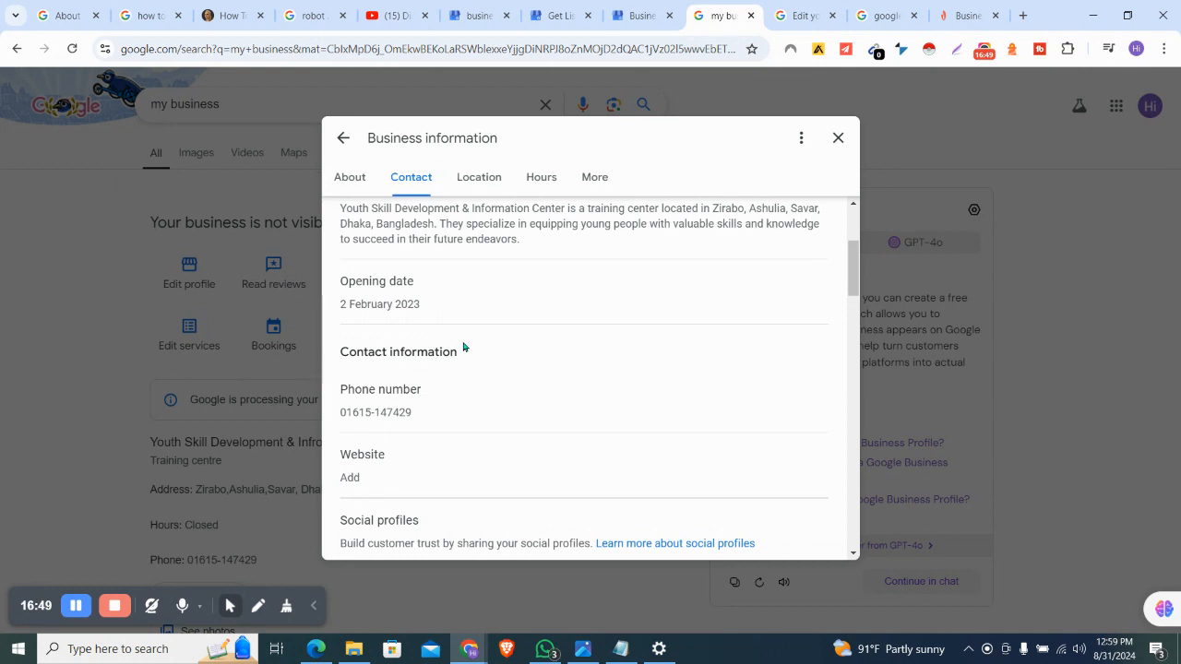
scroll(464, 345, "up", 2)
scroll(471, 384, "up", 1)
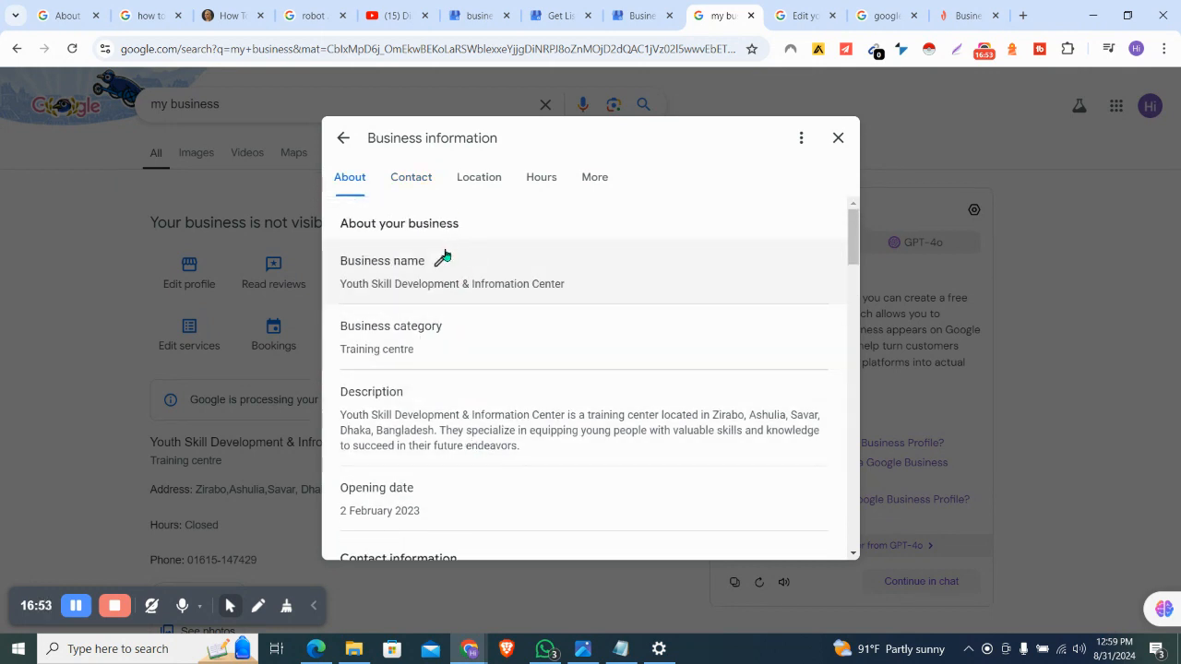
Check the More and Contact information sections, then close the Business information dialog
left_click(585, 180)
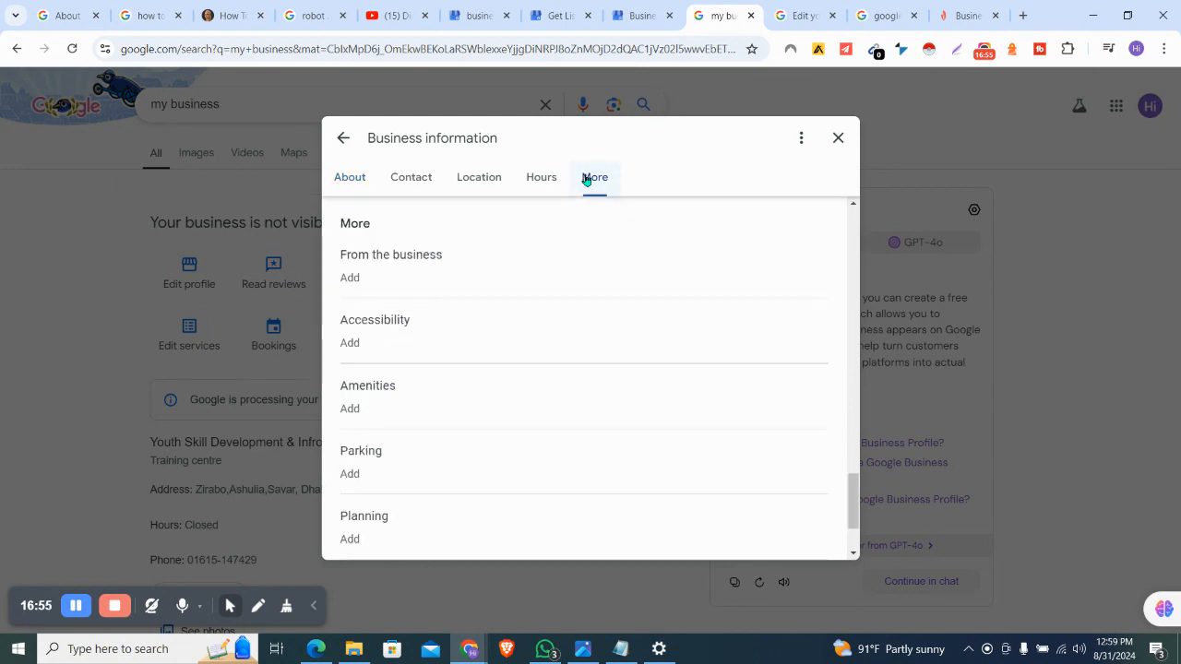
scroll(525, 373, "down", 2)
scroll(525, 373, "up", 3)
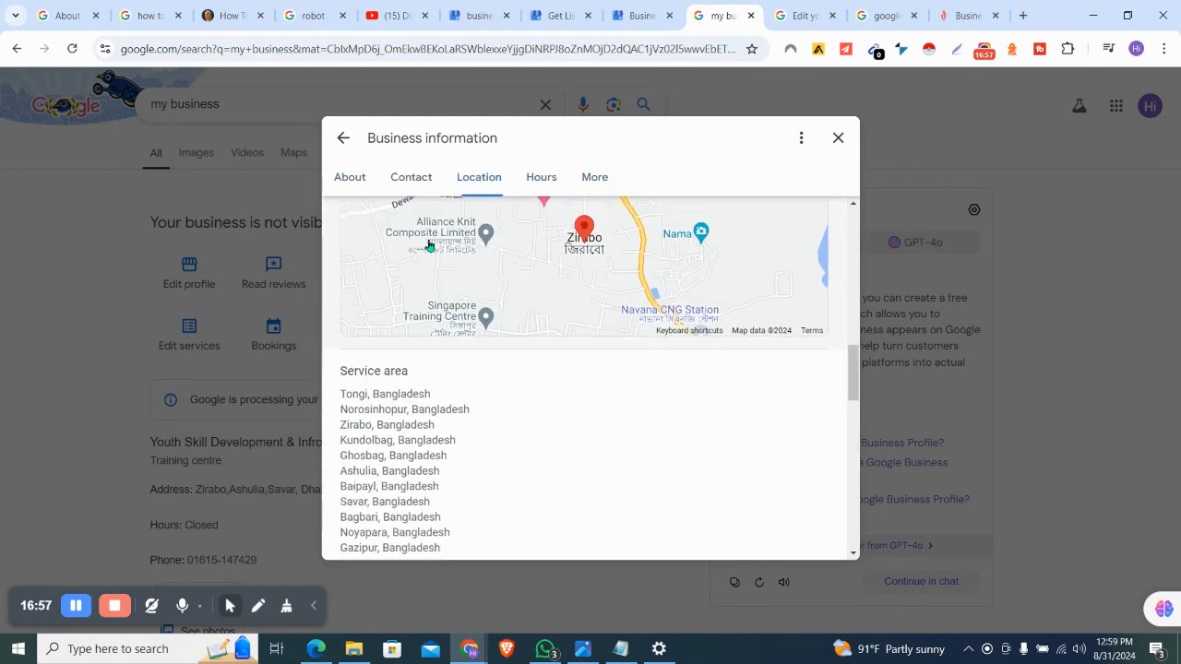
left_click(406, 177)
scroll(467, 307, "up", 4)
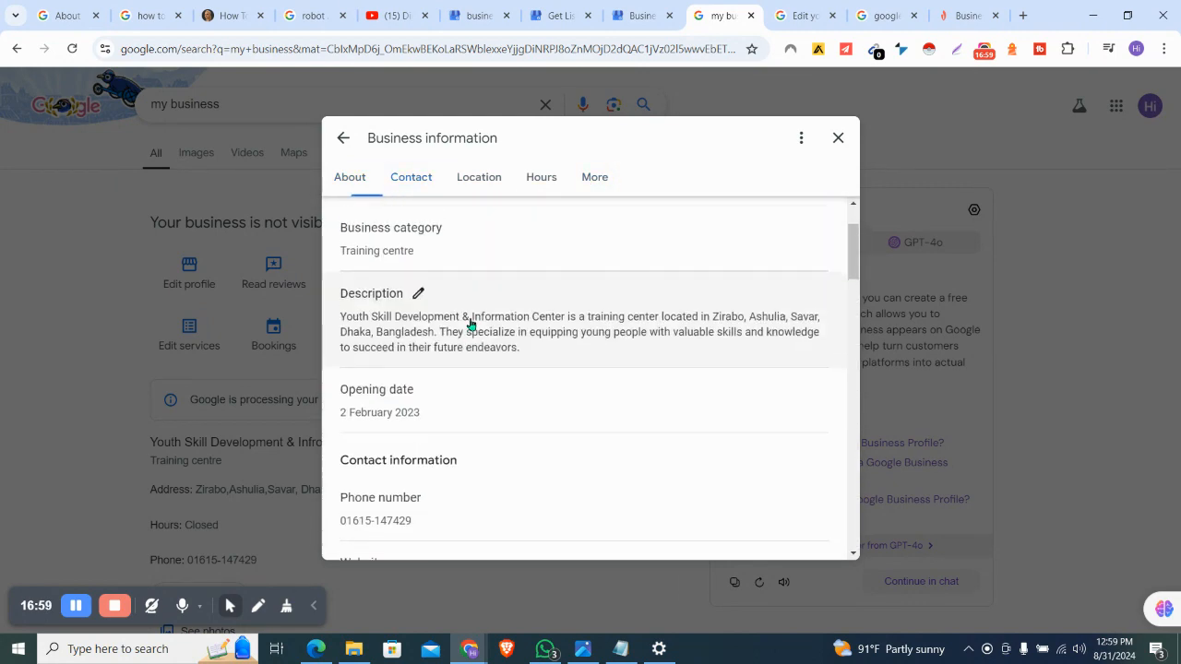
left_click(838, 138)
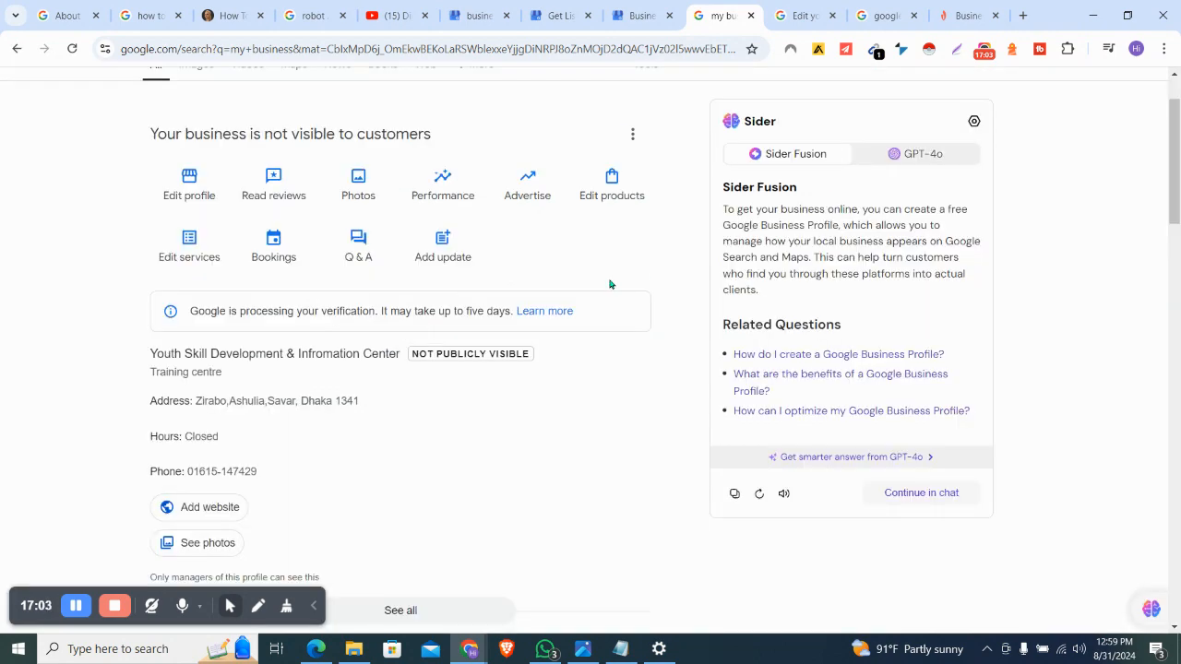
Choose 'Add a new Business Profile' from the profile's three-dot options menu
scroll(609, 284, "down", 1)
scroll(646, 175, "up", 1)
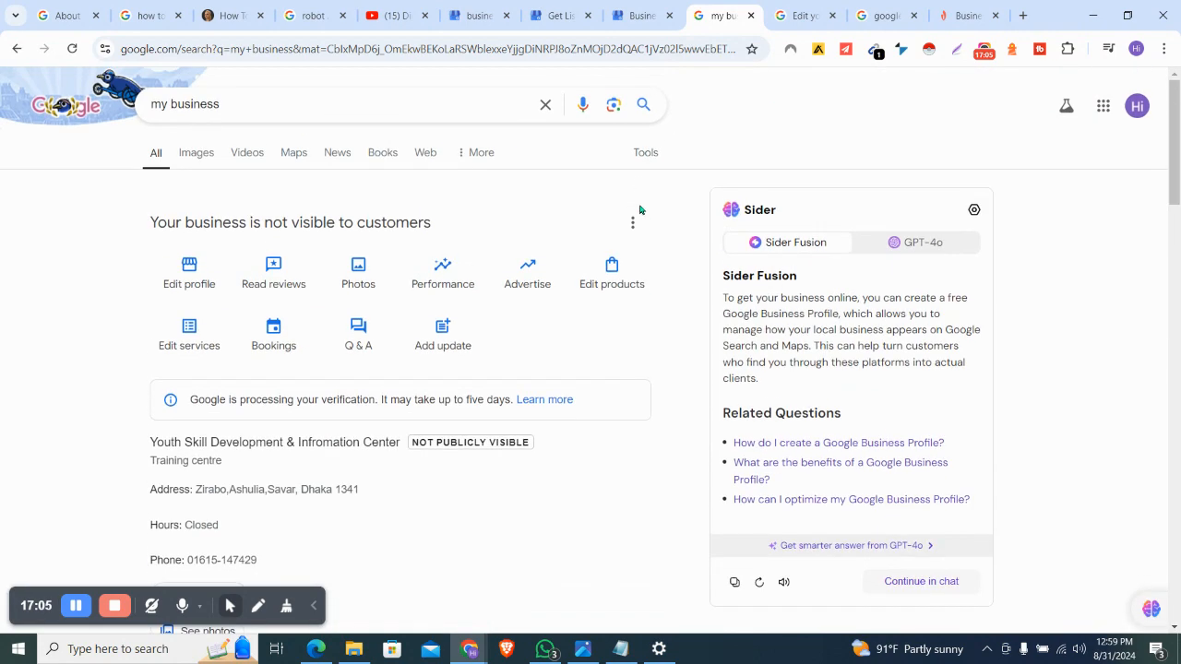
left_click(636, 222)
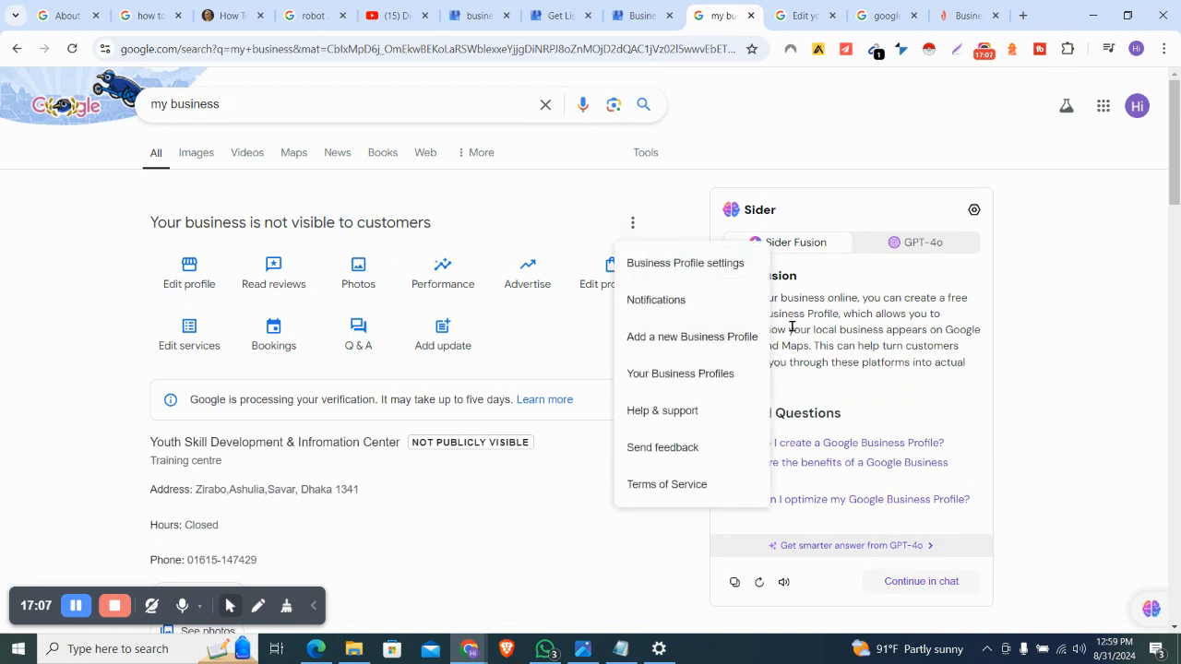
left_click(683, 206)
left_click(633, 224)
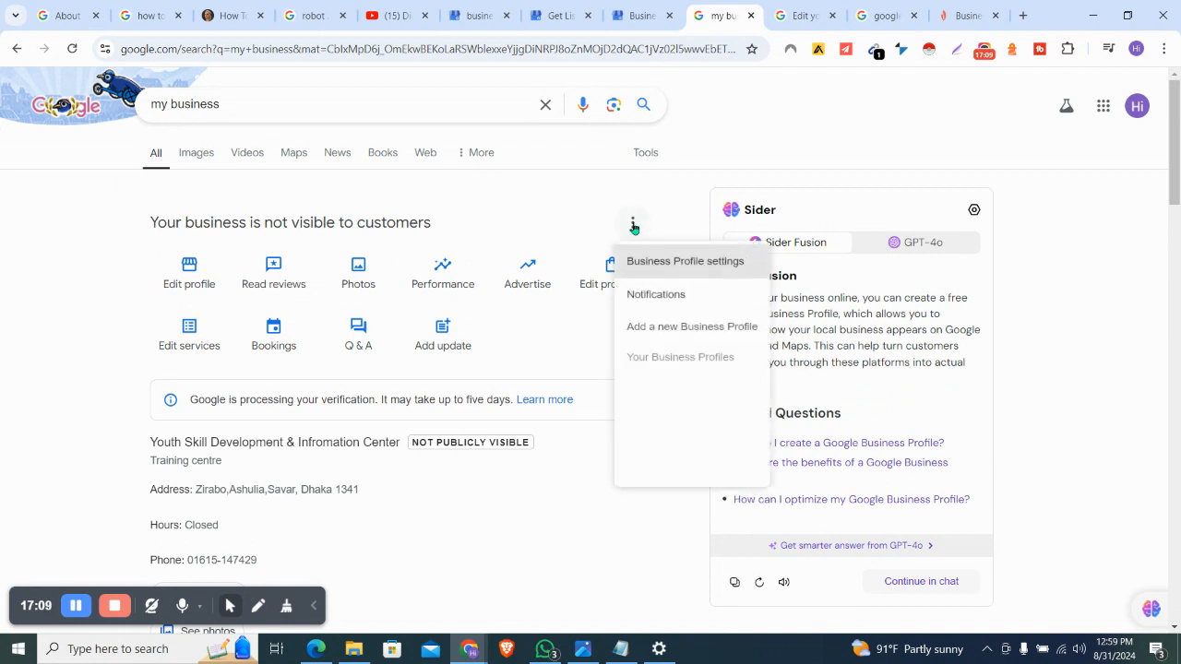
right_click(742, 343)
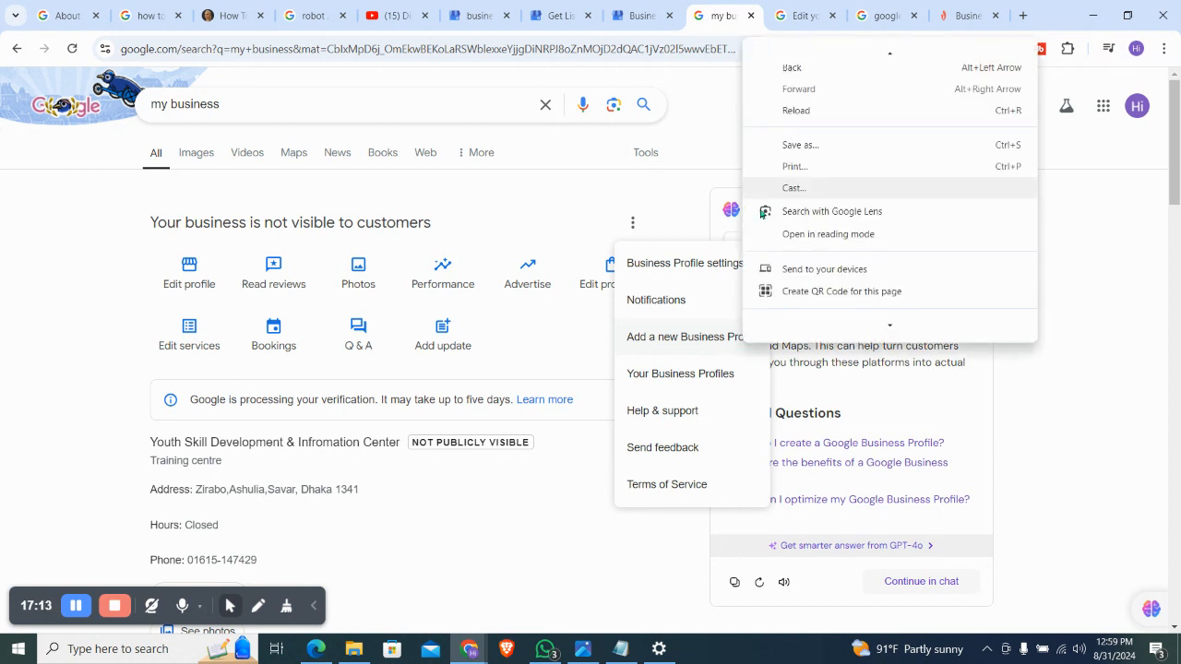
left_click(667, 336)
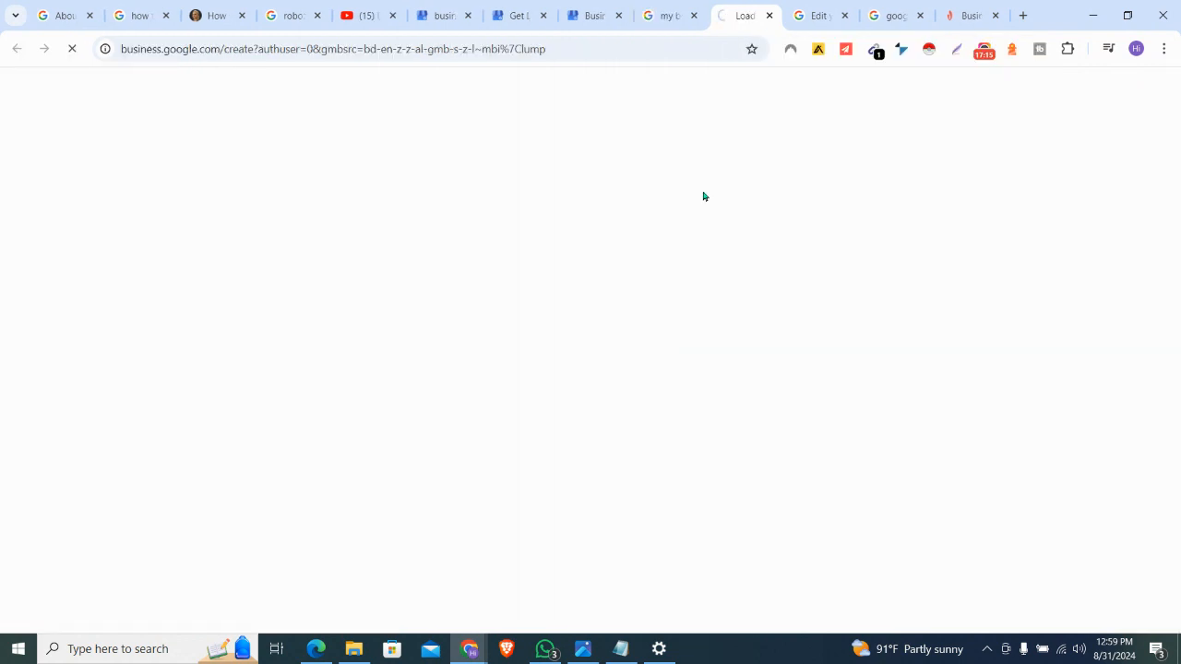
Enter 'bhvhv jnu' as the new profile's business name
left_click(728, 287)
left_click(694, 352)
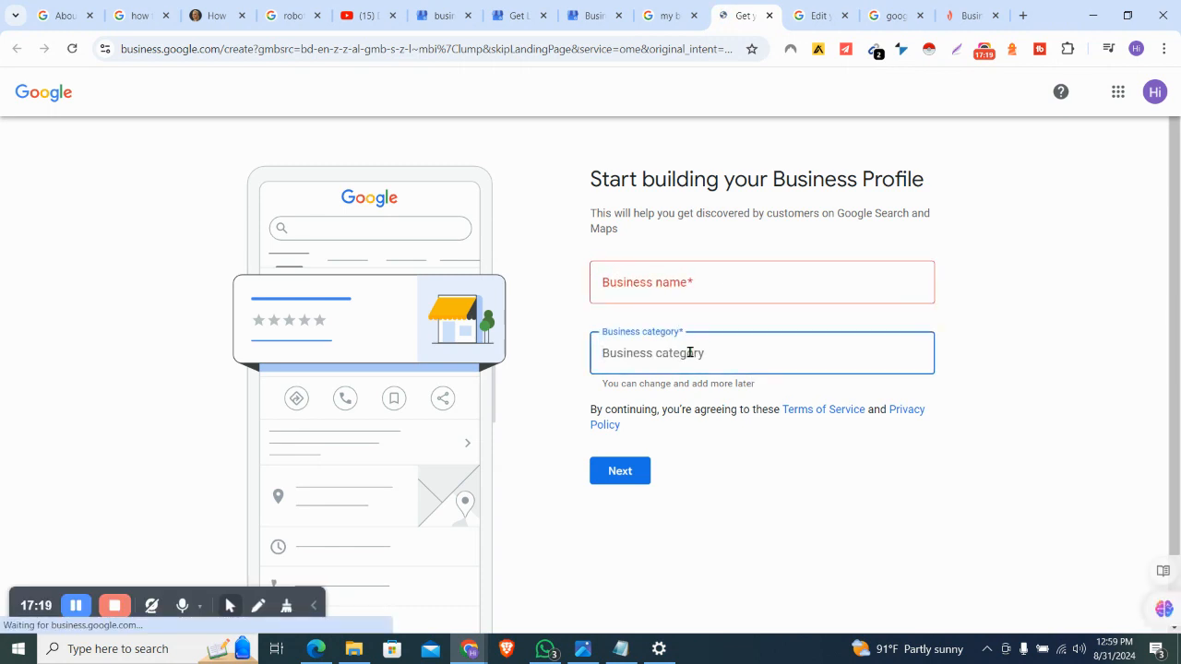
left_click(722, 268)
type("bhvhv")
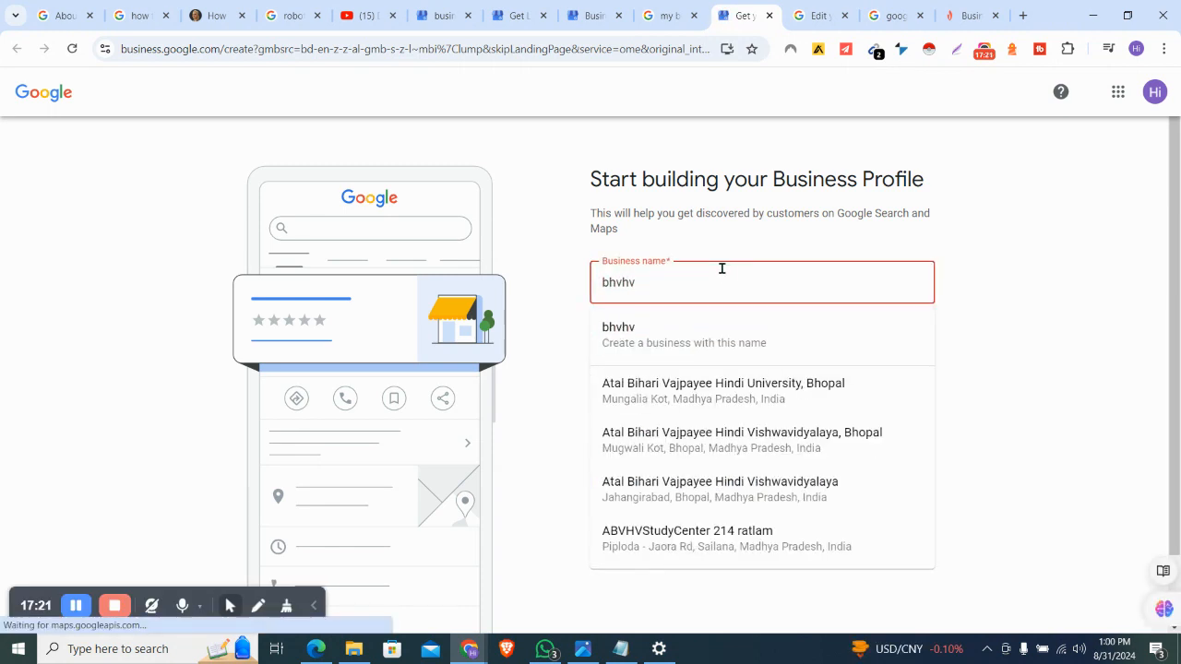
type(" jnu")
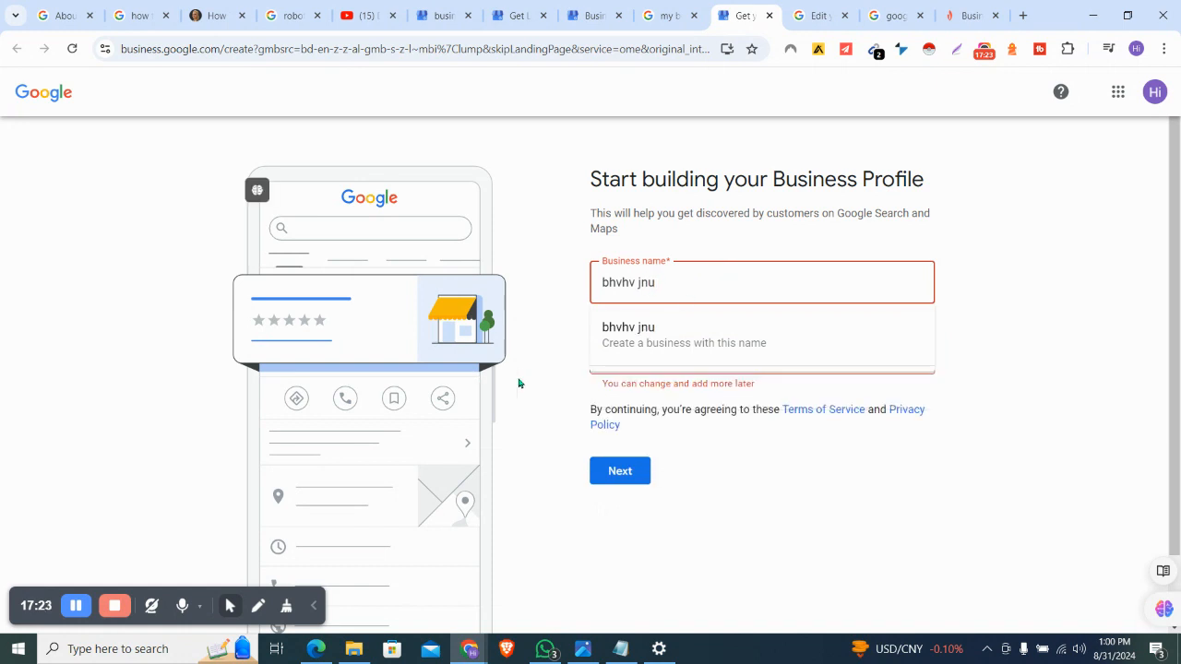
left_click(556, 388)
Set the business category to Knit shop and start a Lightshot screenshot
left_click(640, 367)
type("kjnj")
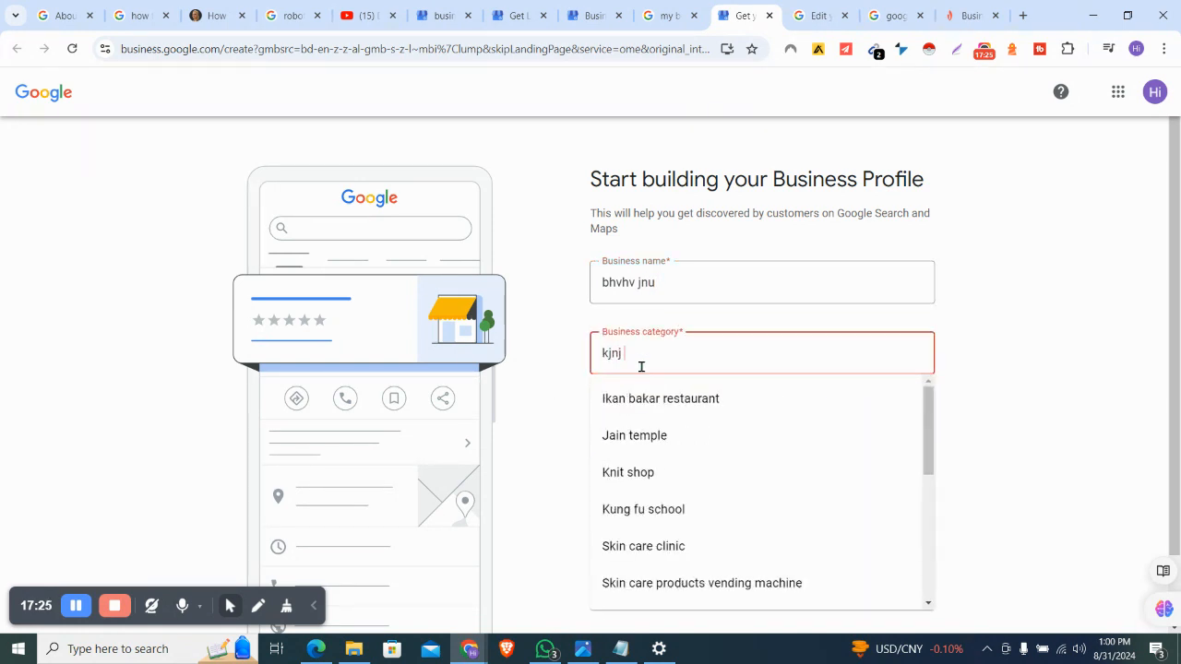
left_click(629, 473)
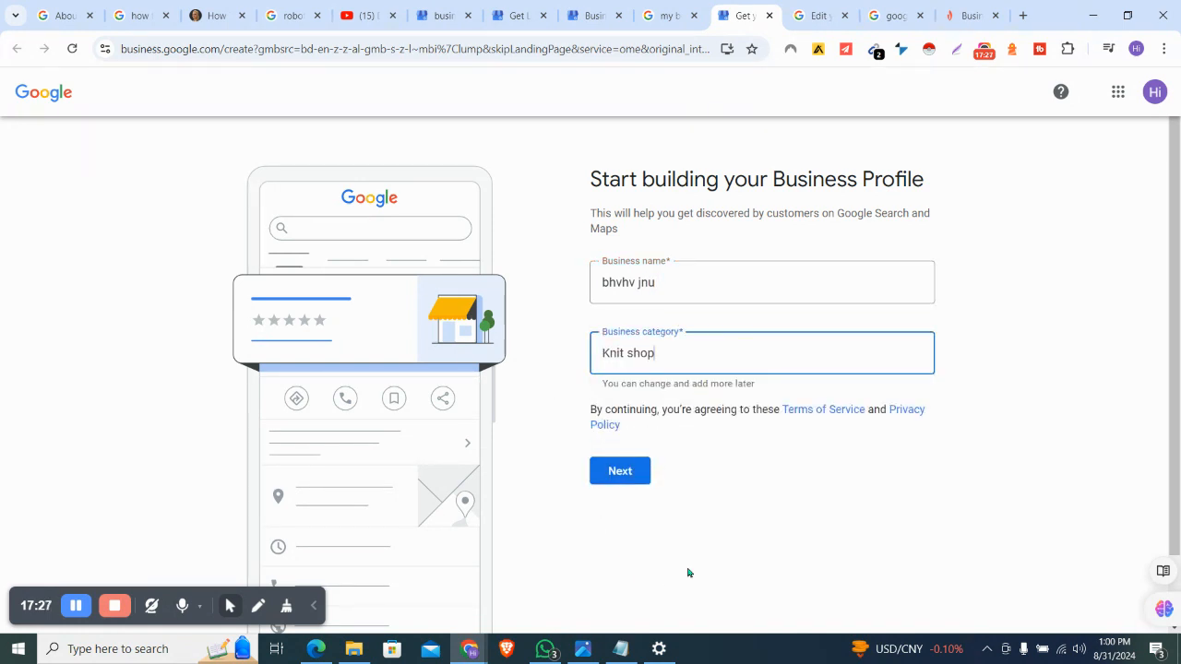
left_click(957, 48)
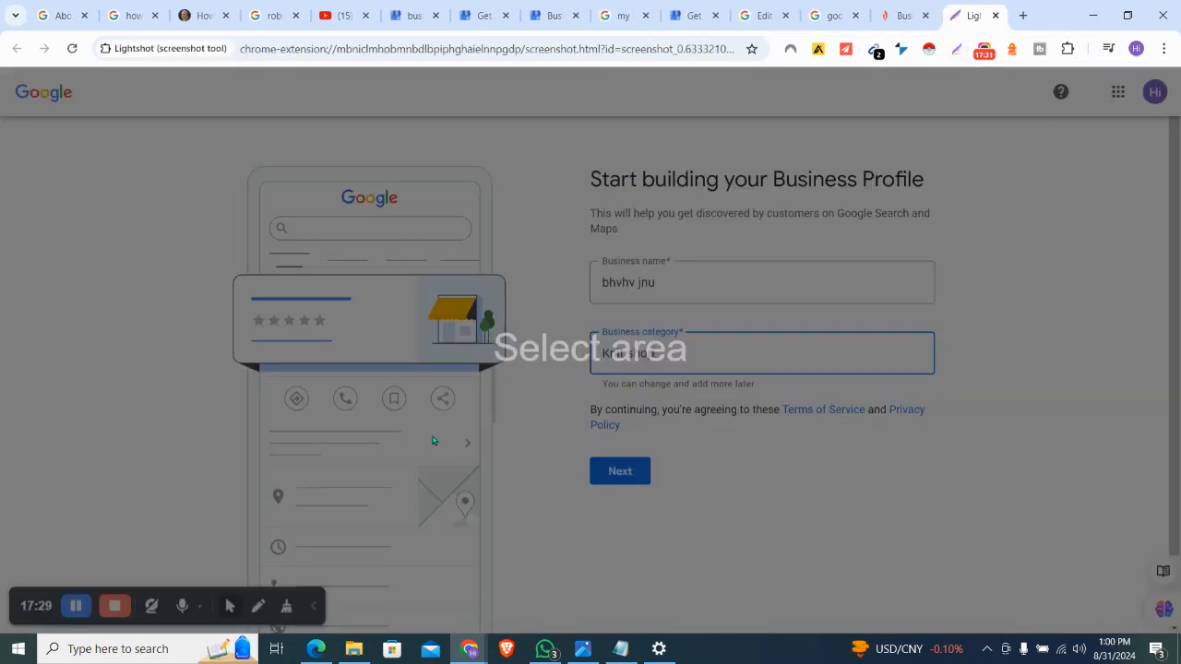
Capture the whole creation page, outline the form with a red rectangle, and close the capture
left_click_drag(3, 7, 254, 2)
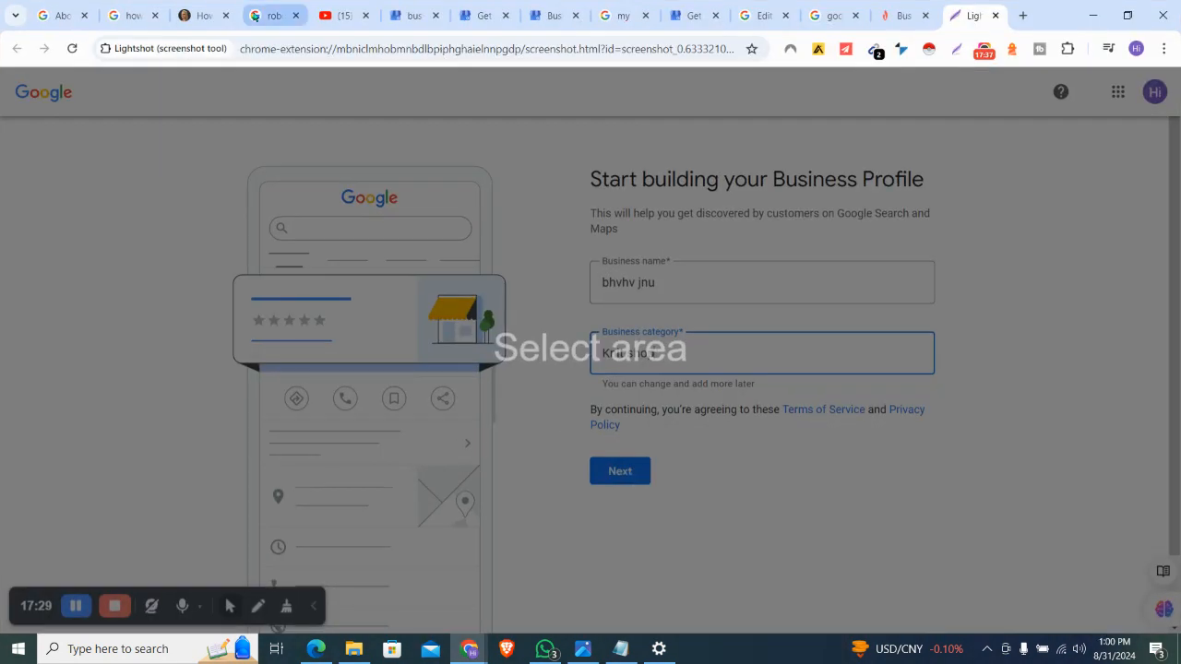
left_click_drag(3, 72, 1180, 586)
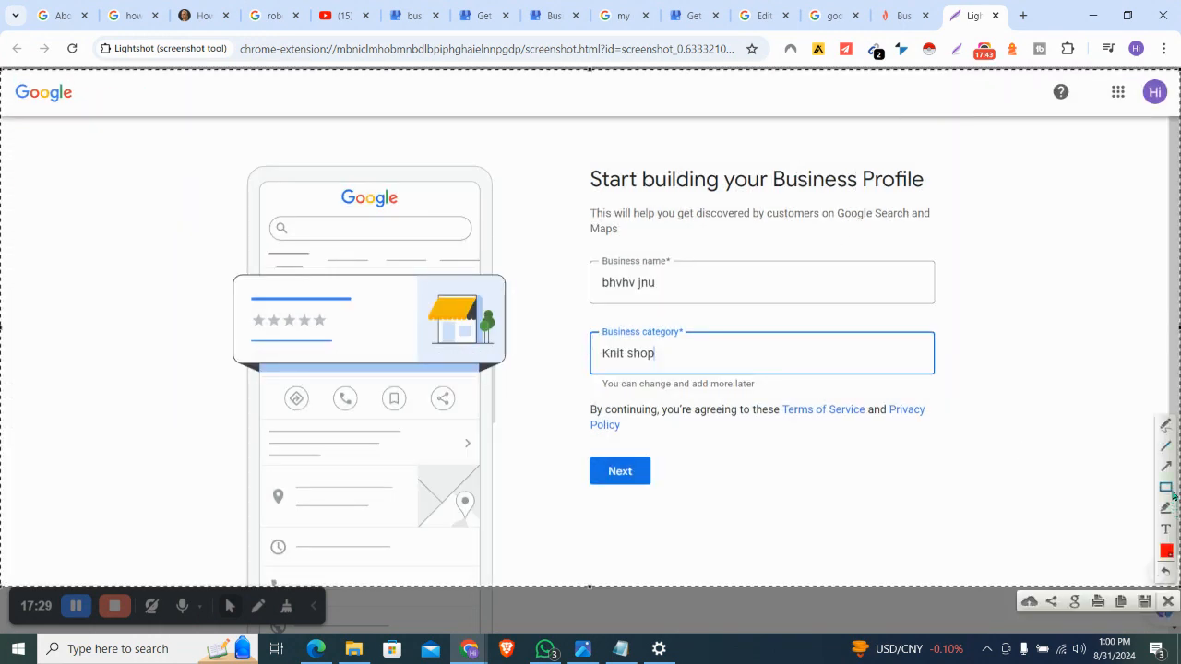
left_click_drag(182, 115, 1068, 548)
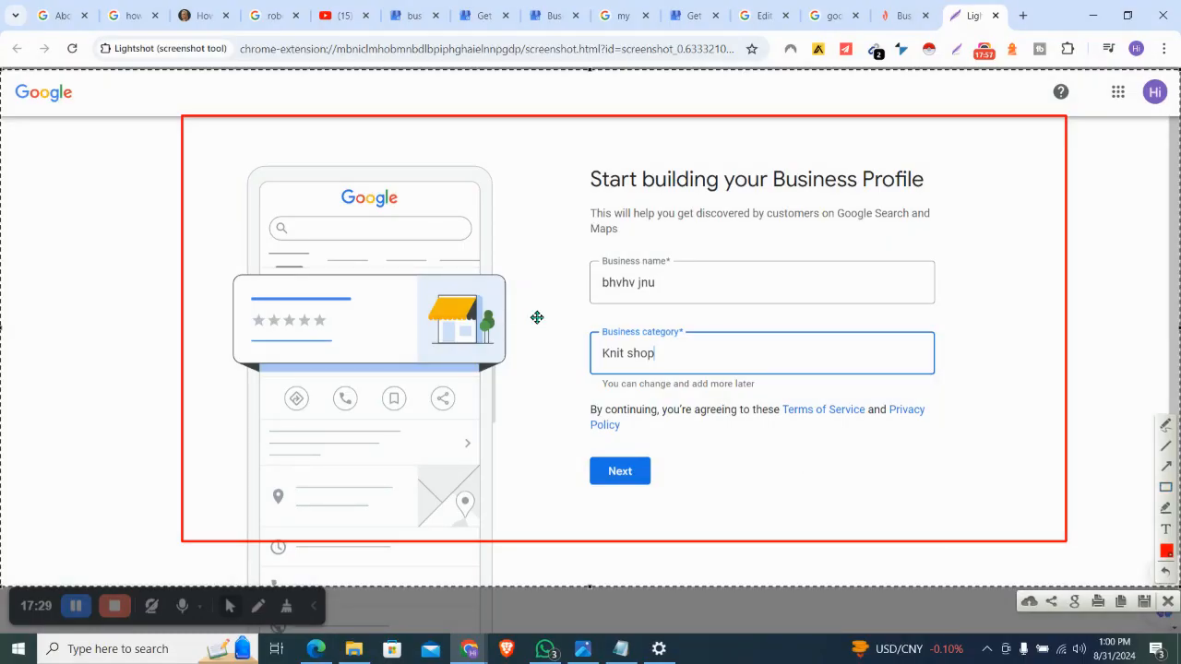
key("ctrl+w")
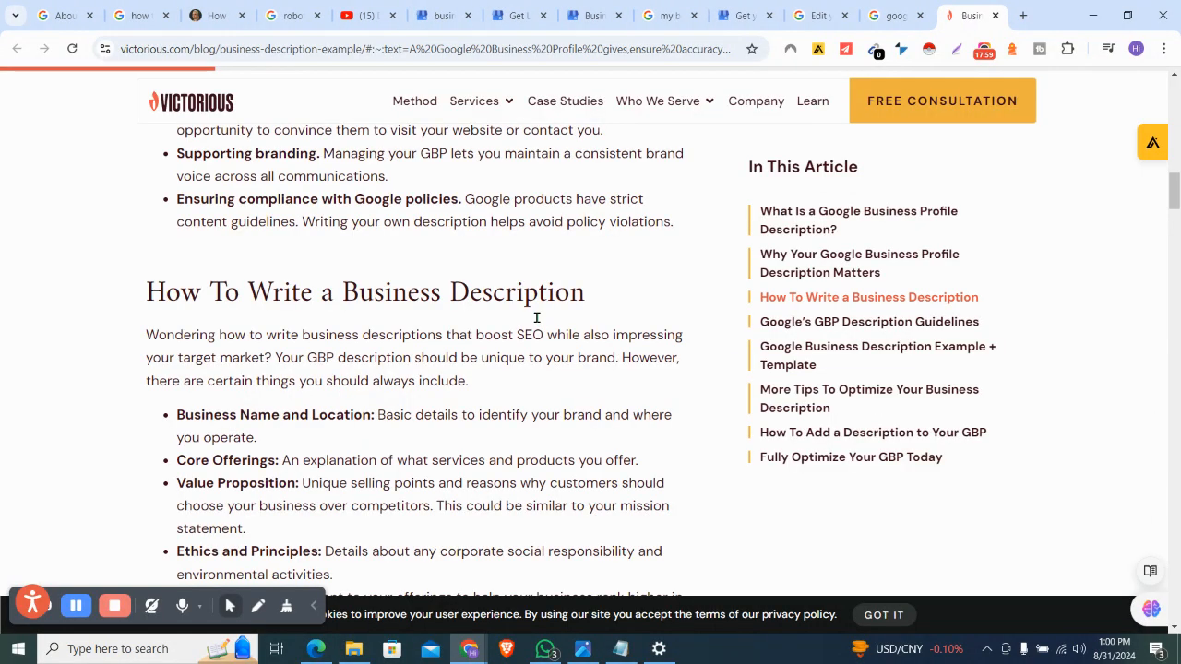